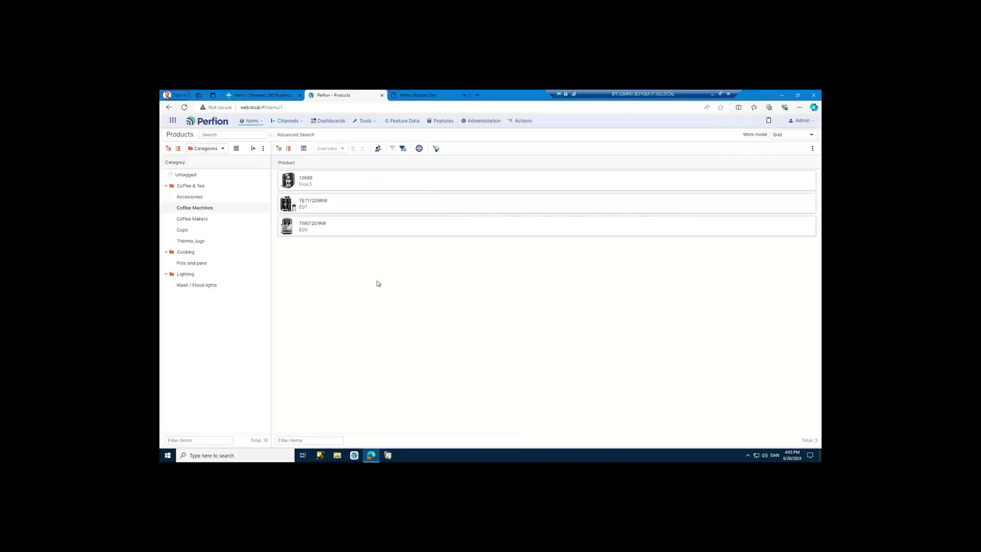
# - Refresh the paused Business Central Items session, then return to the Perfion Products tab
pyautogui.click(263, 96)
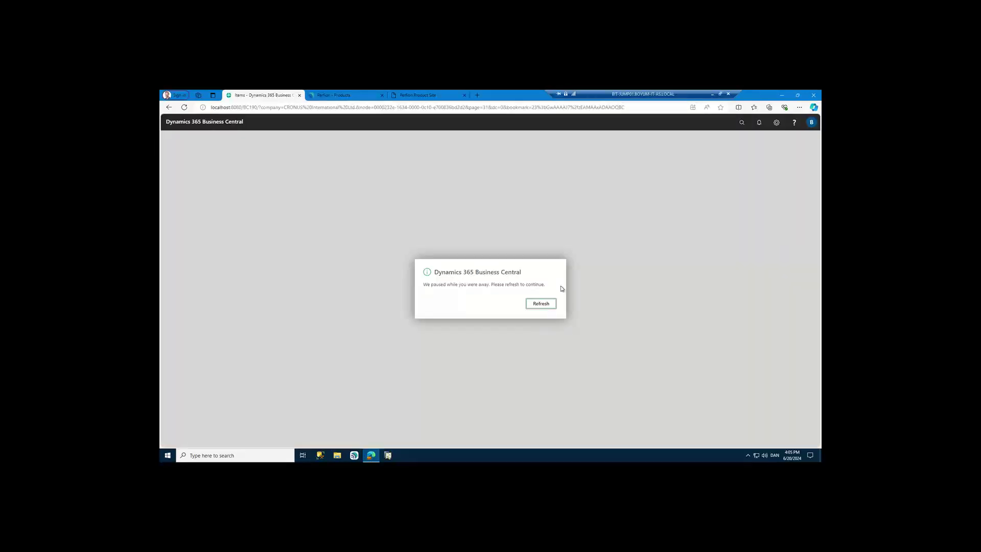
pyautogui.click(555, 300)
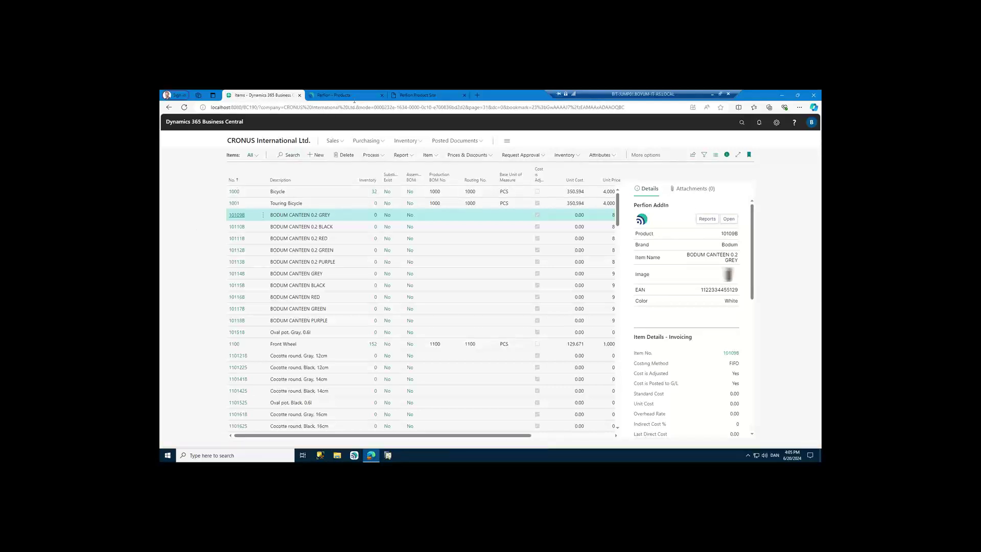
pyautogui.click(341, 97)
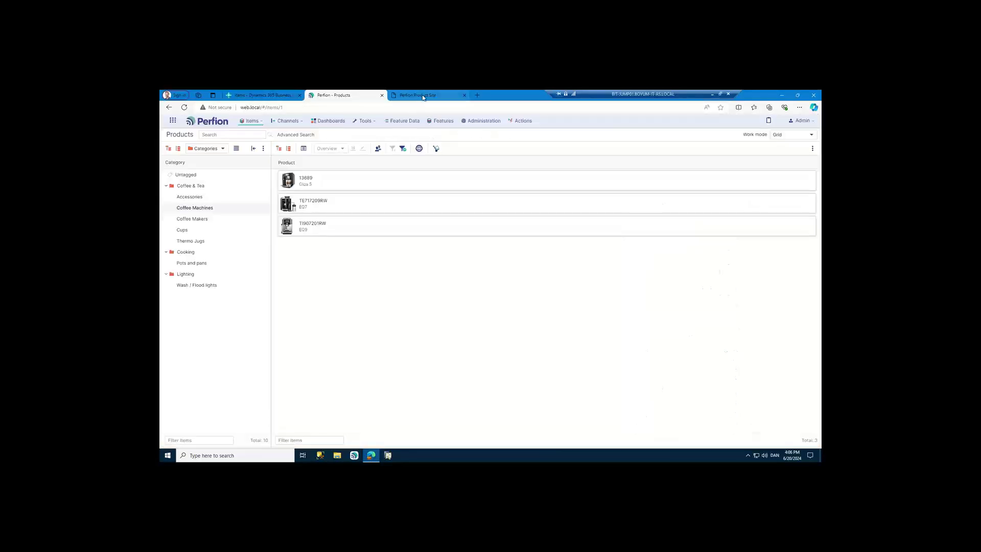
pyautogui.click(423, 98)
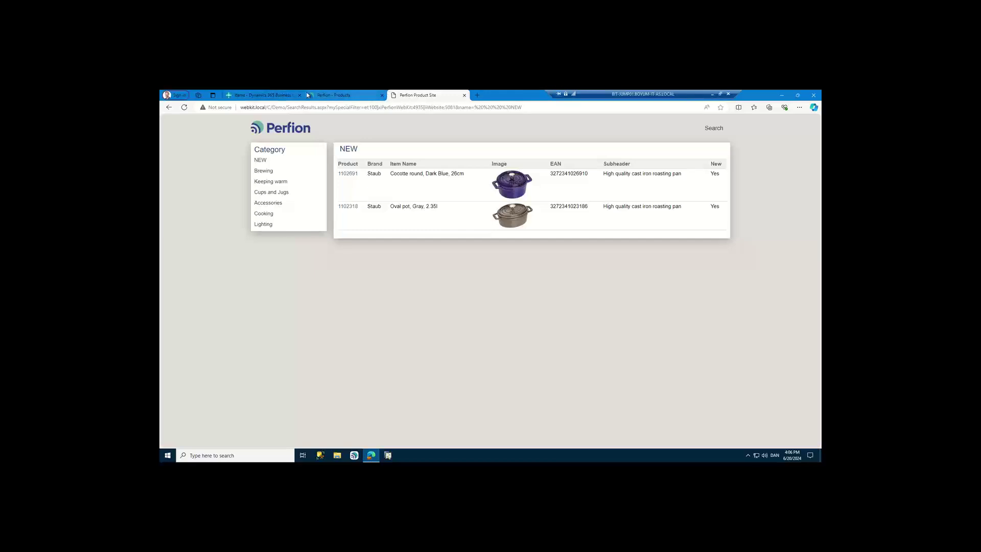
pyautogui.click(347, 97)
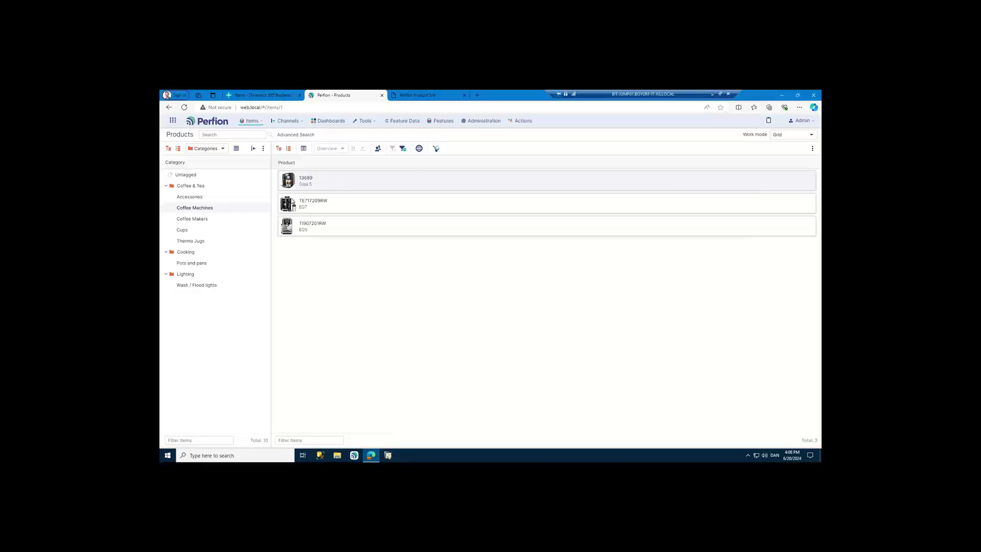
# - Open the Images library from the Items menu in a new background browser tab
pyautogui.click(253, 123)
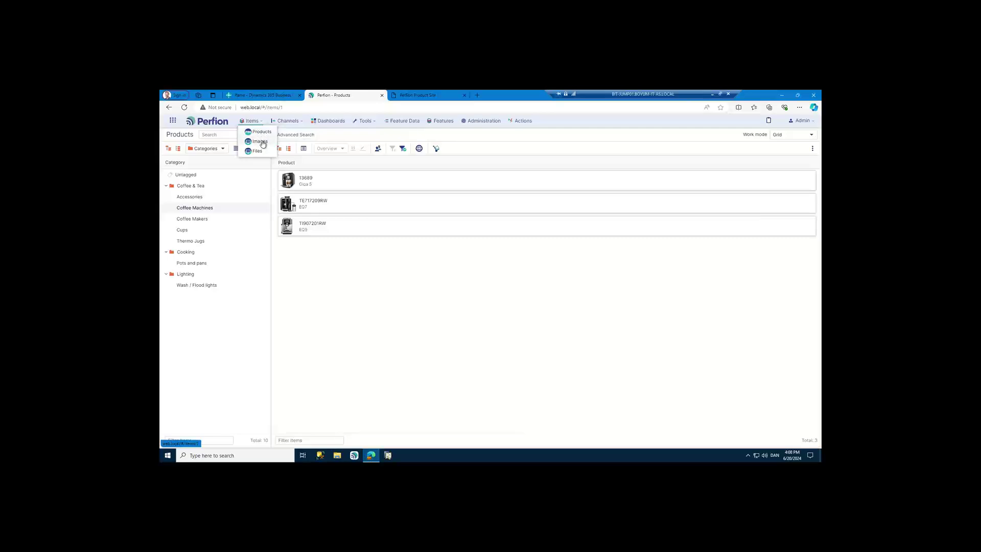
pyautogui.middleClick(263, 143)
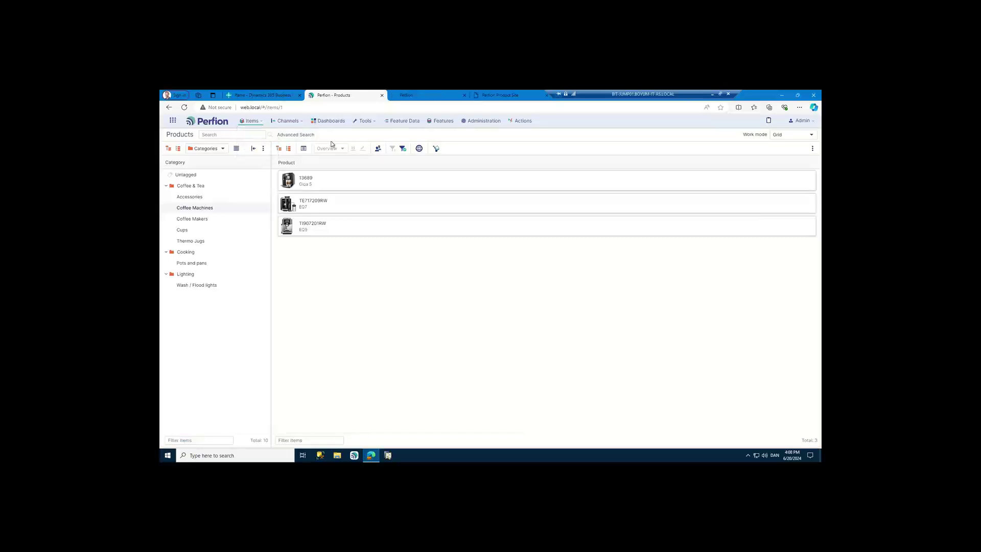
pyautogui.click(414, 97)
pyautogui.click(188, 198)
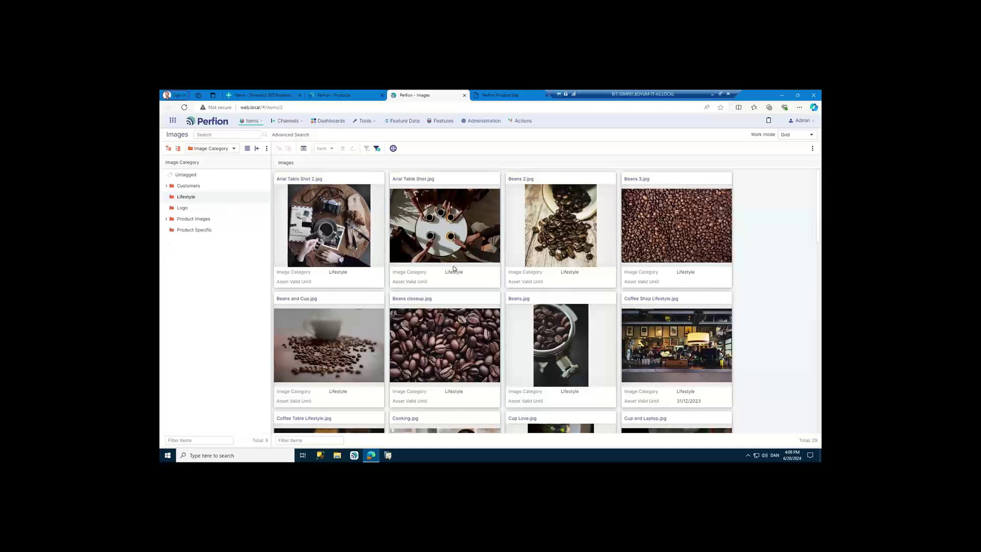
pyautogui.click(342, 96)
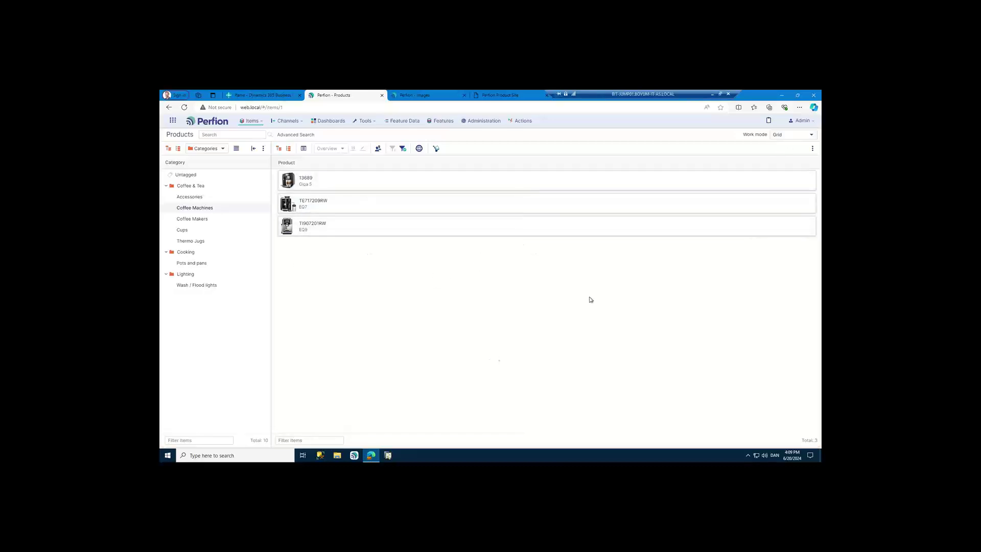
# - Switch to Item Details work mode and view masterdata for 13689, TE717209RW and TI907201RW
pyautogui.click(778, 135)
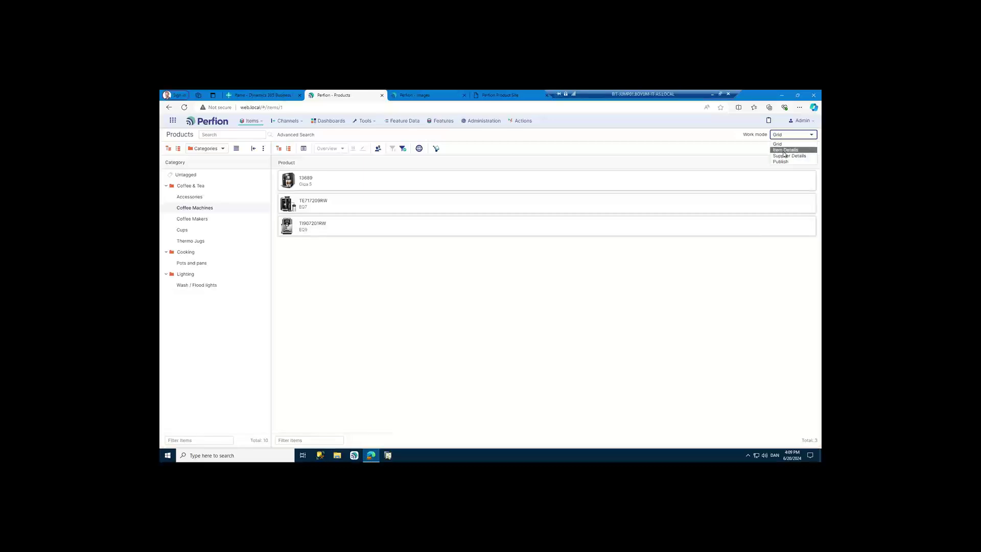
pyautogui.click(785, 150)
pyautogui.click(350, 186)
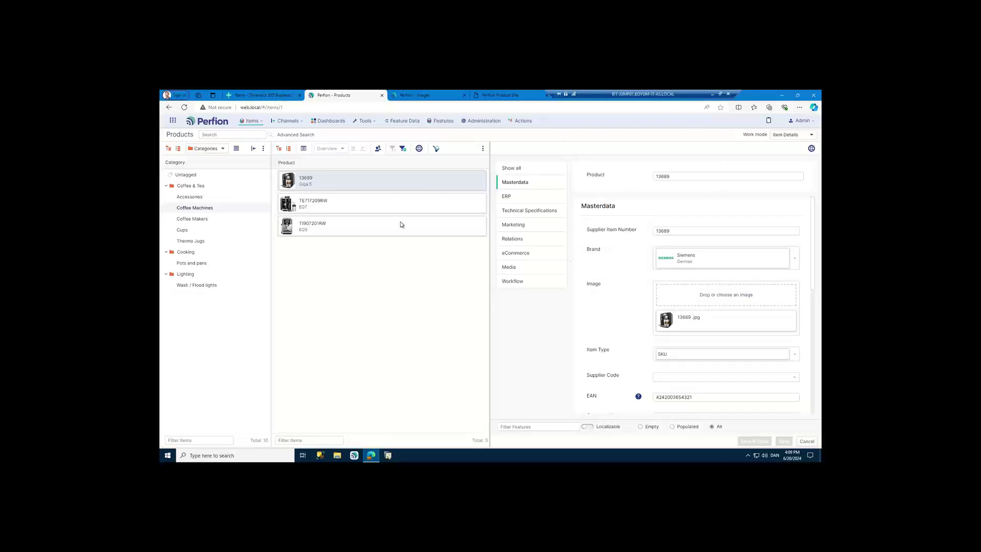
pyautogui.click(389, 206)
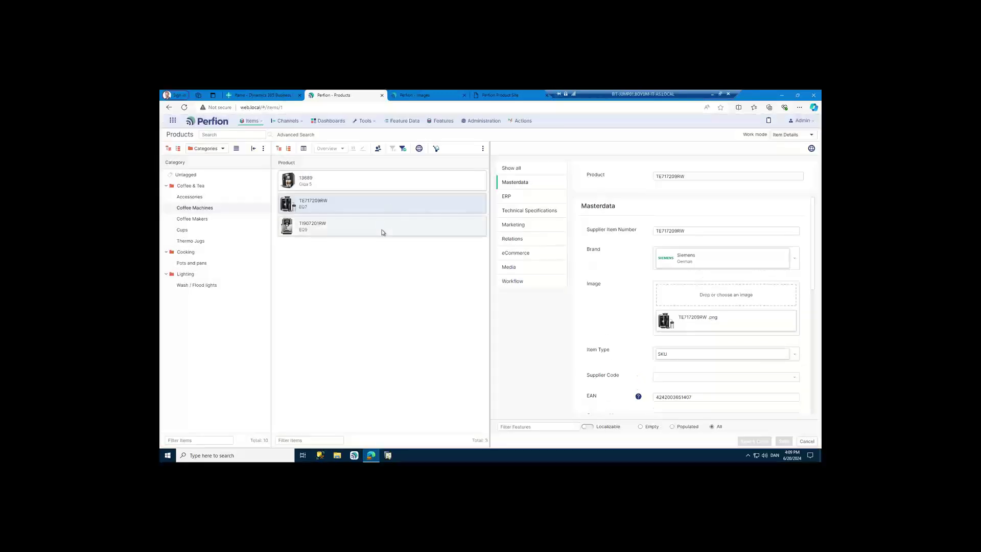
pyautogui.click(383, 231)
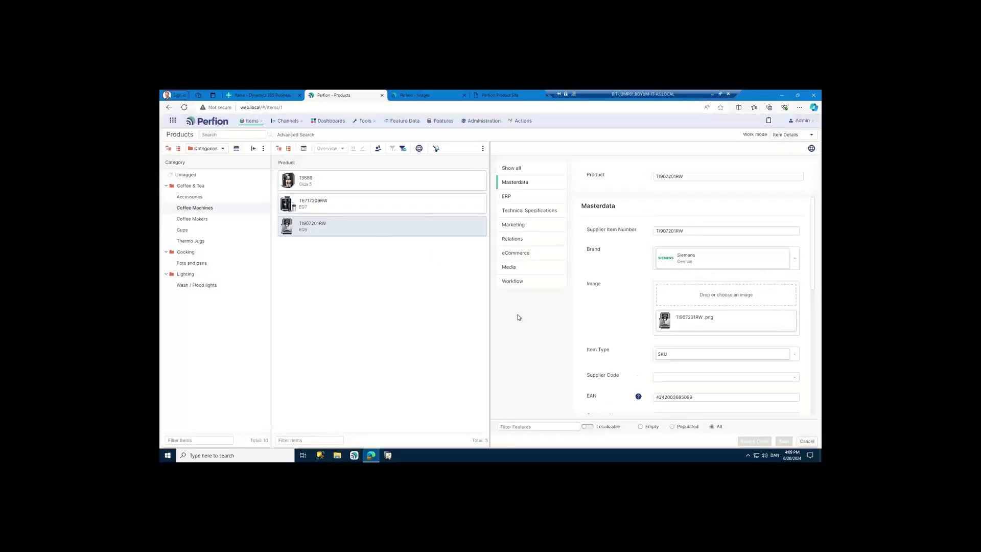
# - Compare the Technical Specifications of TE717209RW and 13689
pyautogui.click(530, 214)
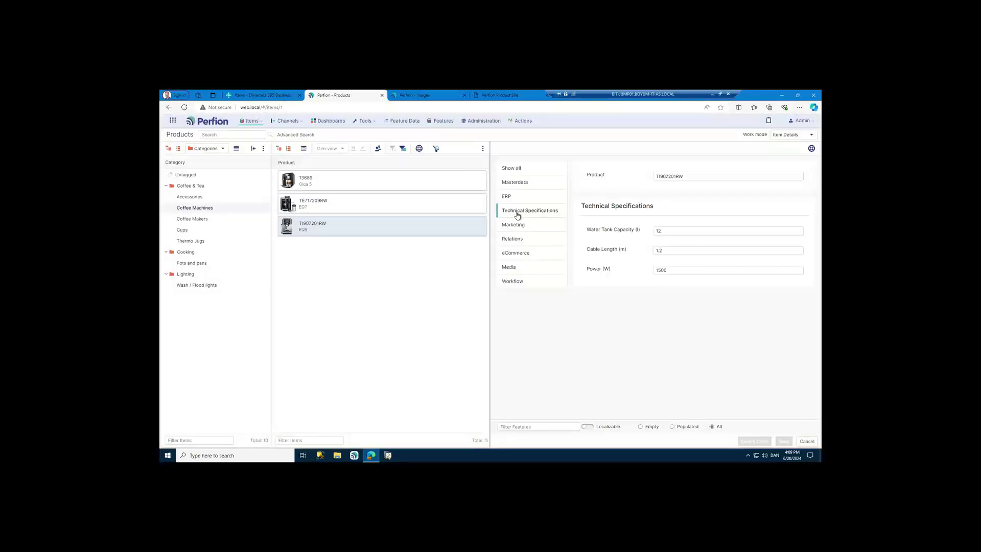
pyautogui.click(346, 206)
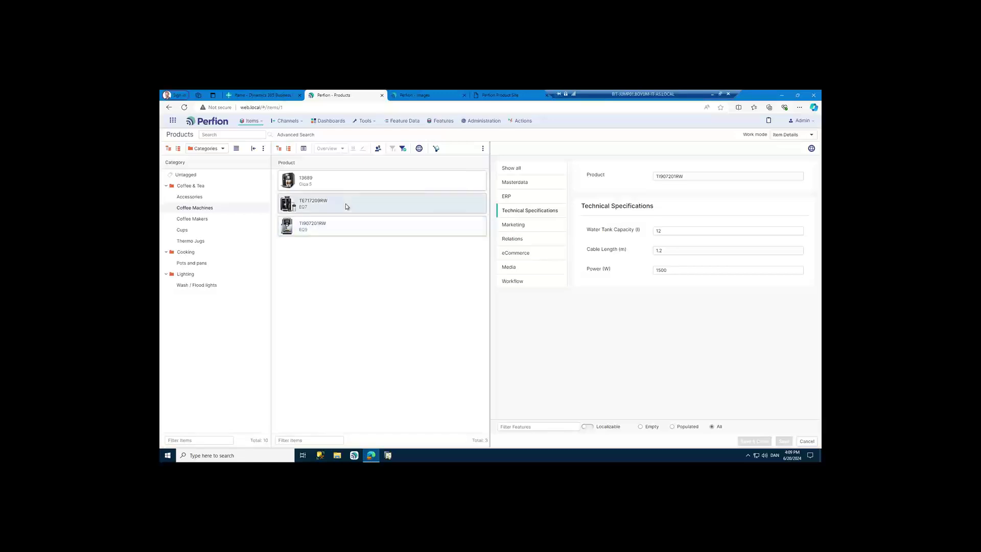
pyautogui.click(351, 185)
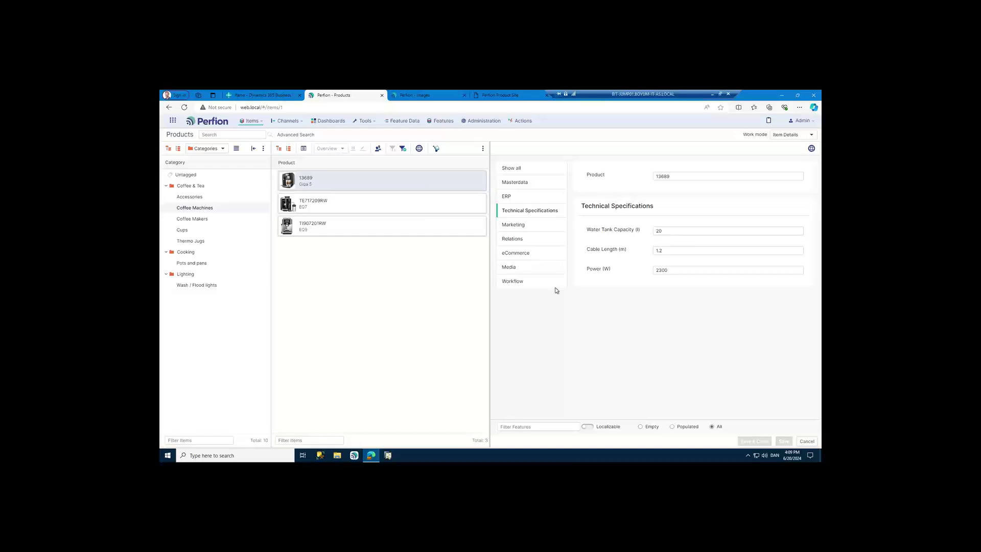
# - Return to Grid work mode and bring up the context menu for product 13689
pyautogui.click(784, 137)
pyautogui.click(783, 148)
pyautogui.rightClick(373, 185)
# - Open product 13689's record, confirm its masterdata approval is 100%, and close it
pyautogui.click(397, 193)
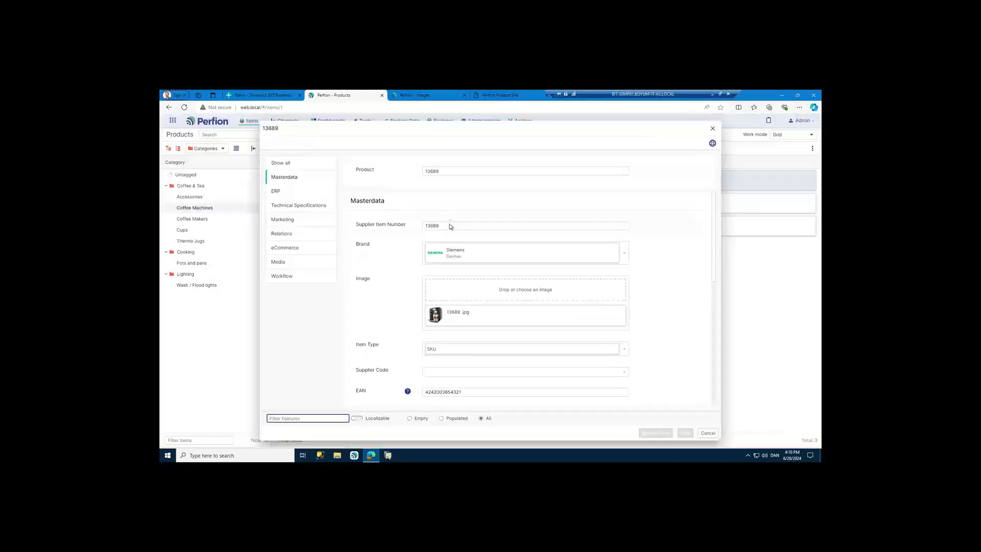
pyautogui.scroll(-8, 661, 254)
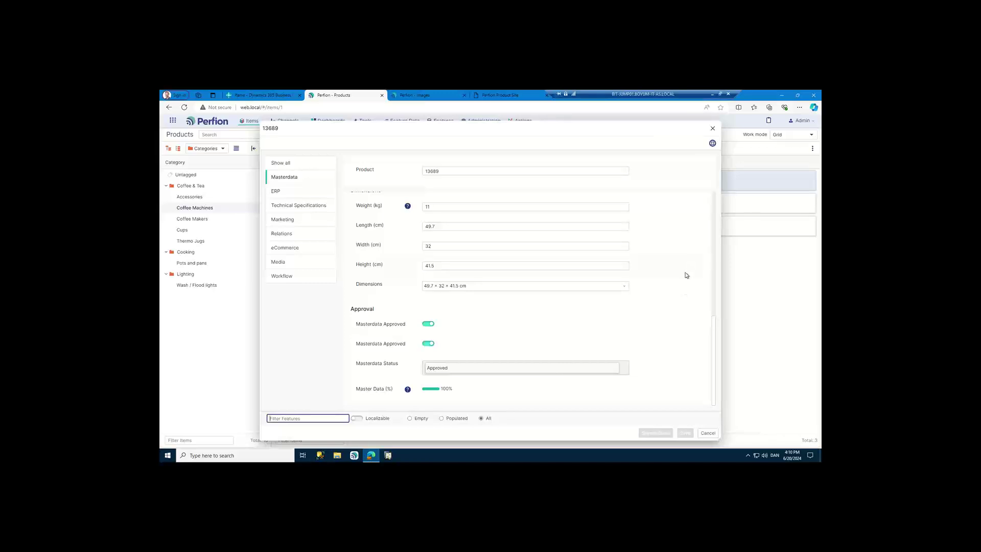
pyautogui.scroll(8, 686, 276)
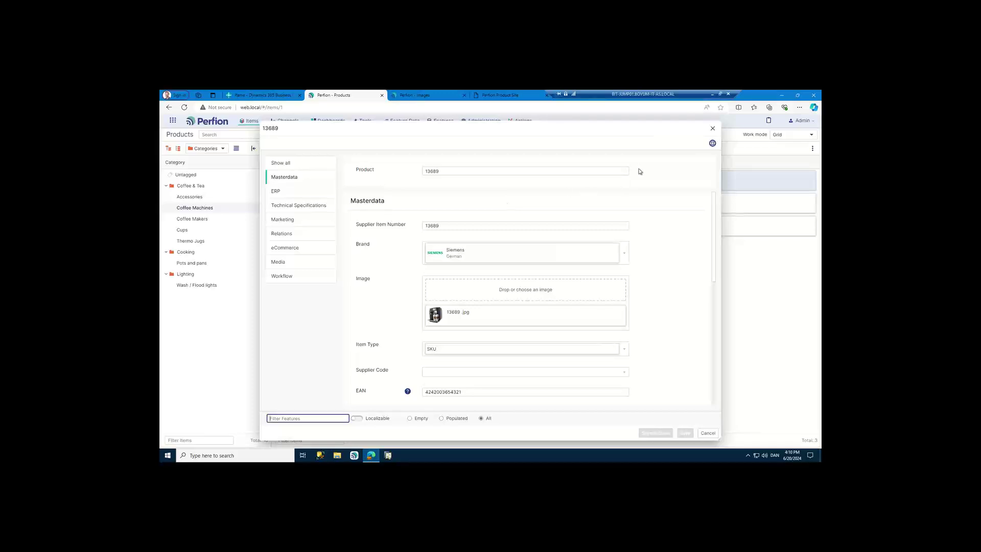
pyautogui.click(713, 130)
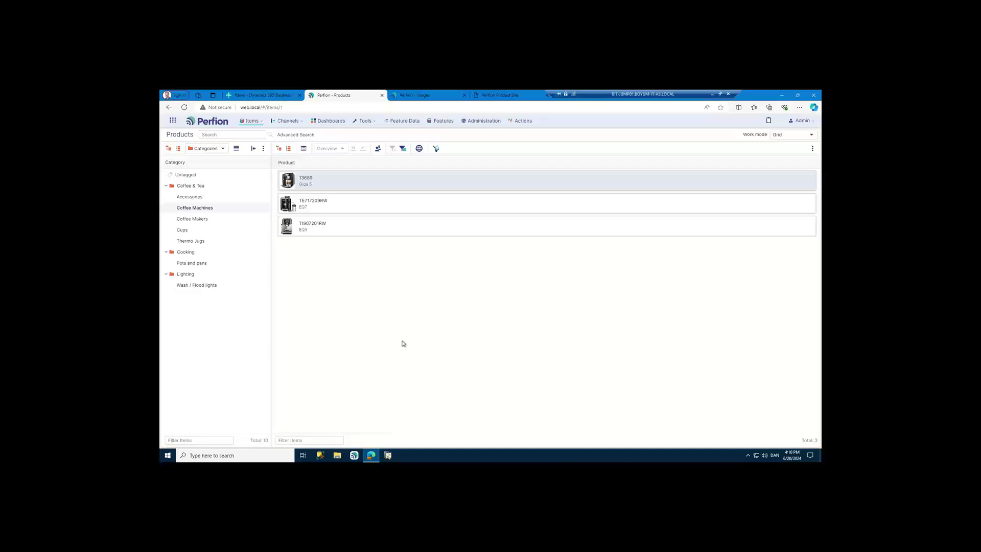
# - Switch the product list to table layout and enter weight 13 for EQ7
pyautogui.click(304, 148)
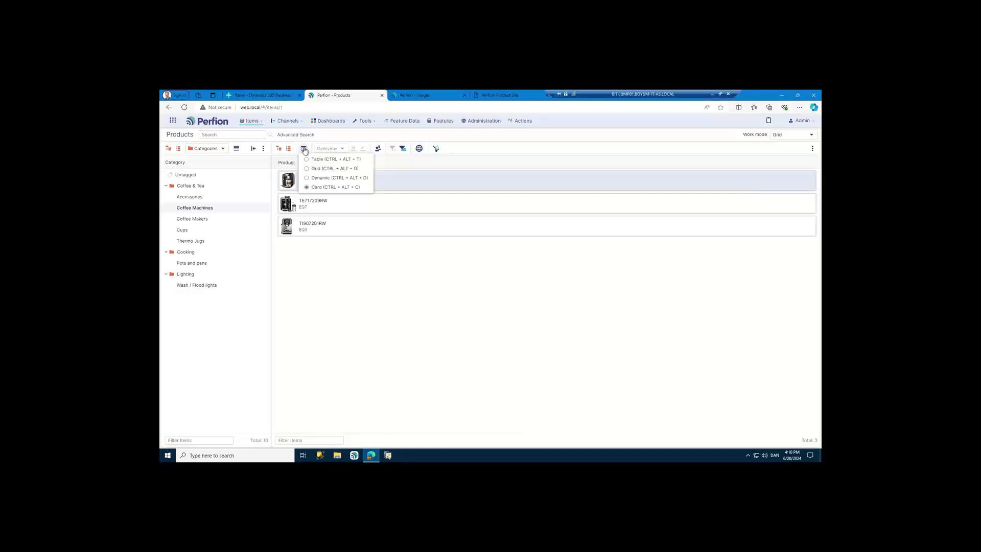
pyautogui.click(323, 170)
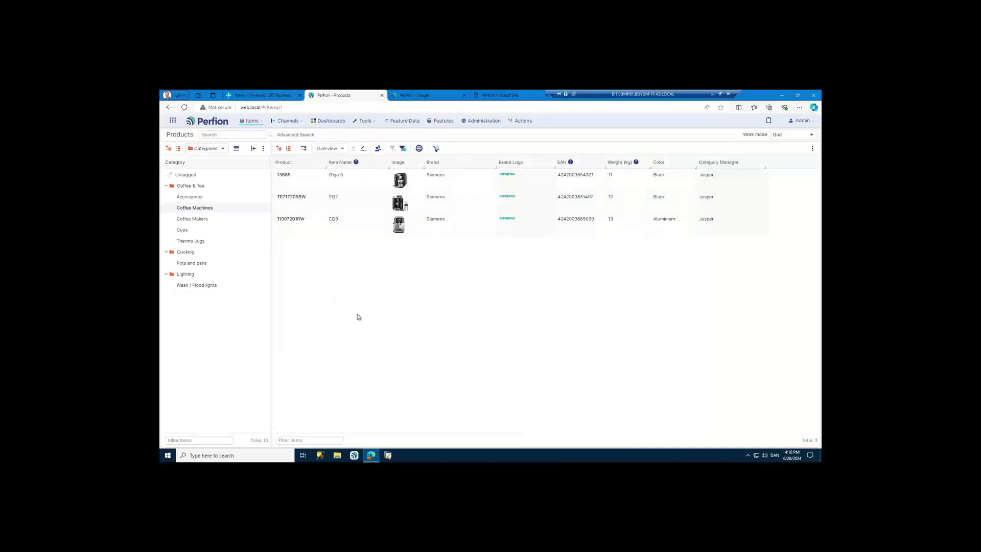
pyautogui.click(373, 184)
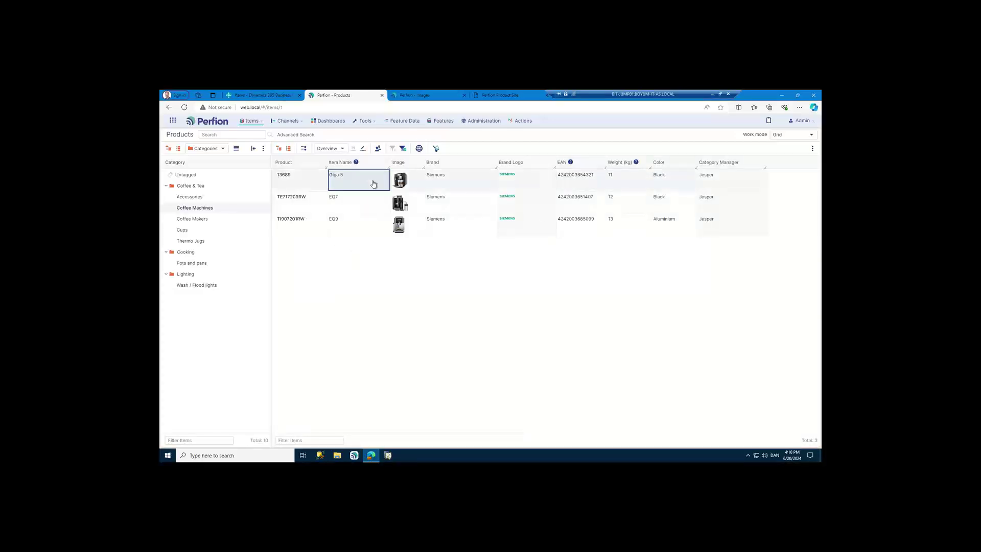
pyautogui.press('Right')
pyautogui.press('Right')
pyautogui.press('Right')
pyautogui.press('Right')
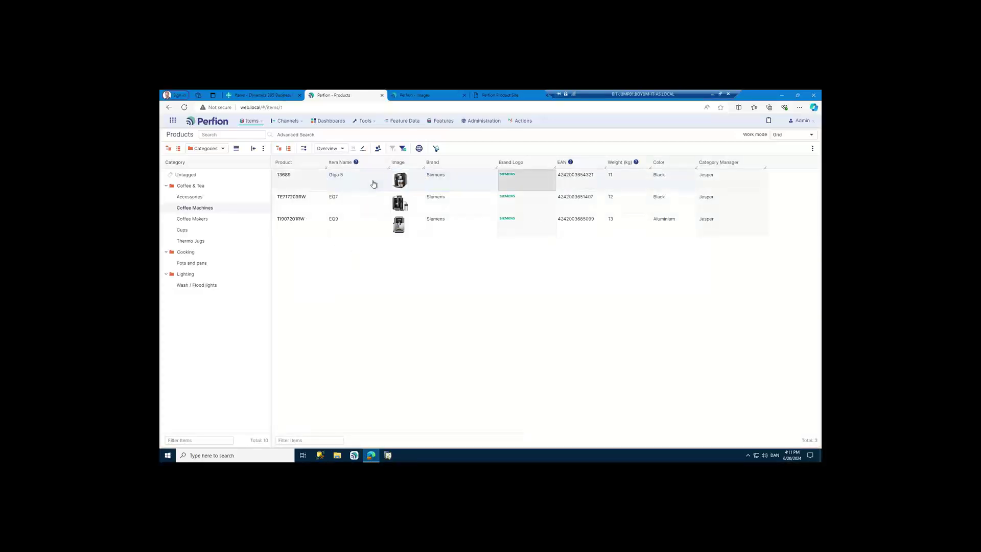
pyautogui.press('Right')
pyautogui.press('Right')
pyautogui.press('Left')
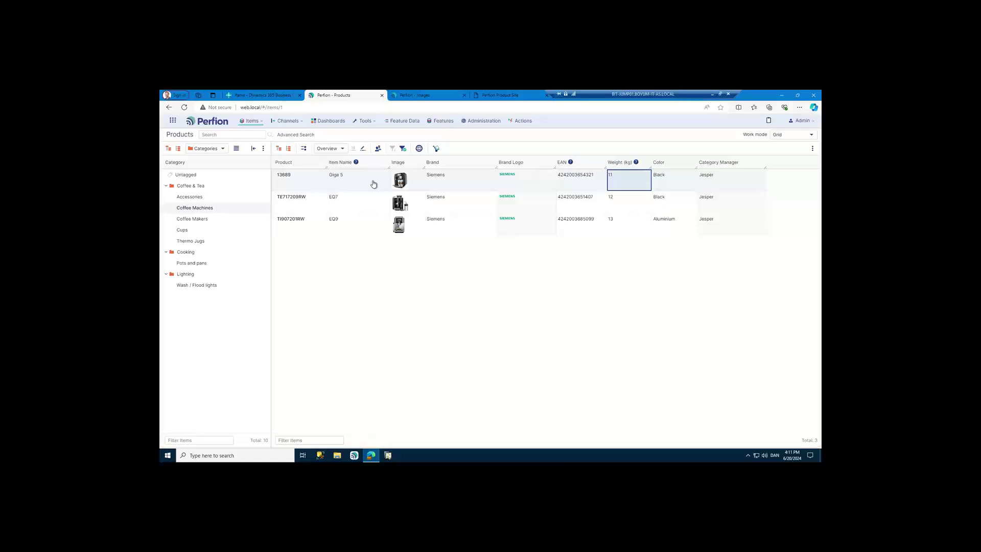
pyautogui.press('Down')
pyautogui.write('13')
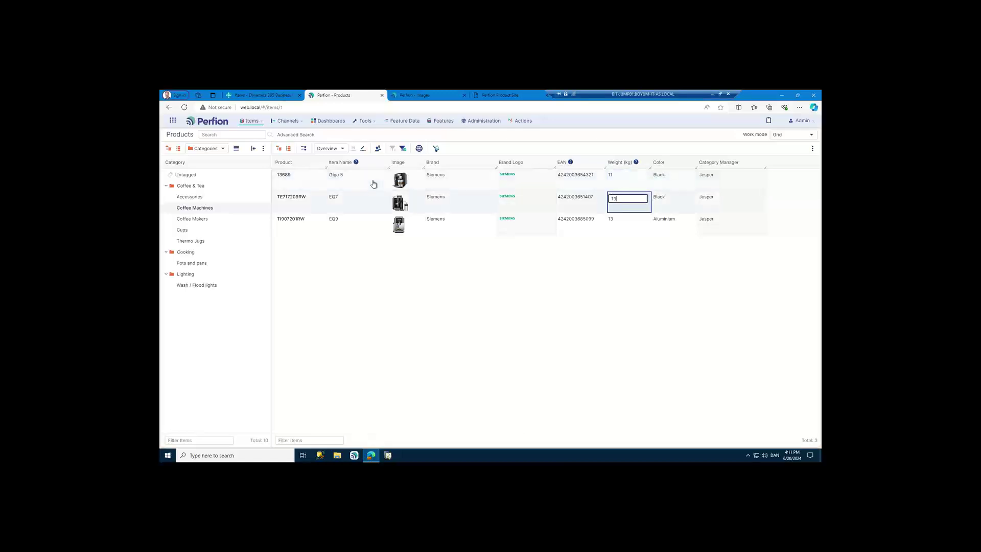
pyautogui.press('Return')
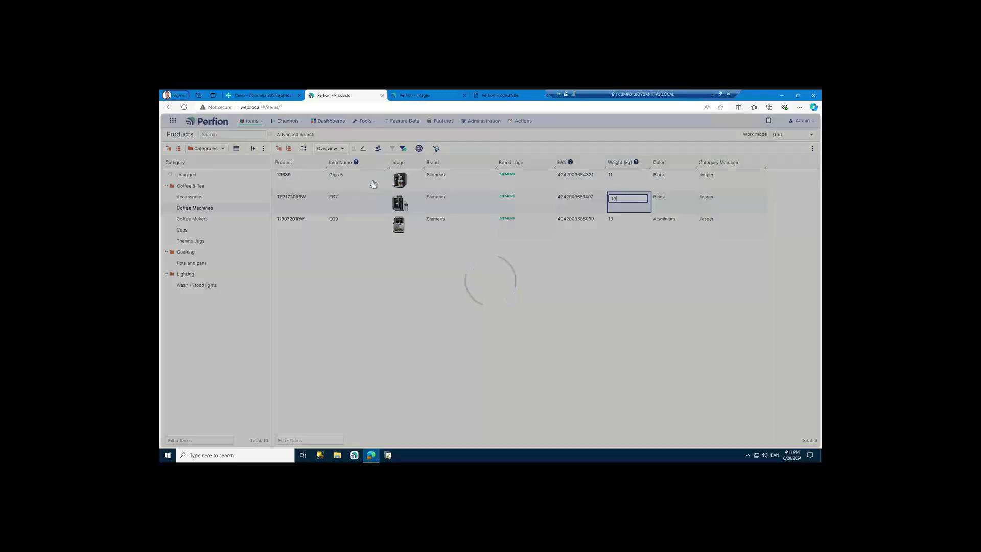
# - Set the Weight of all three coffee machines to 14
pyautogui.press('Left')
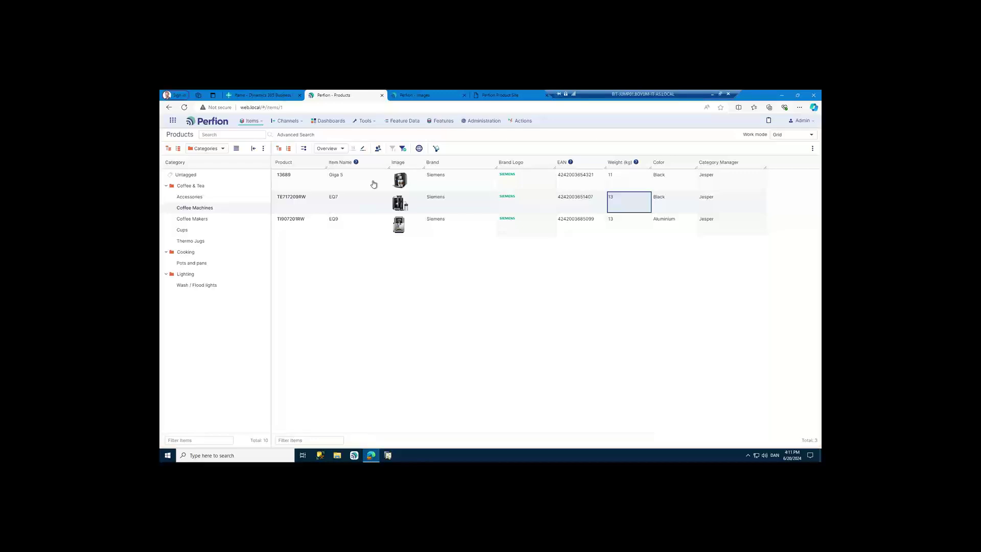
pyautogui.press('Up')
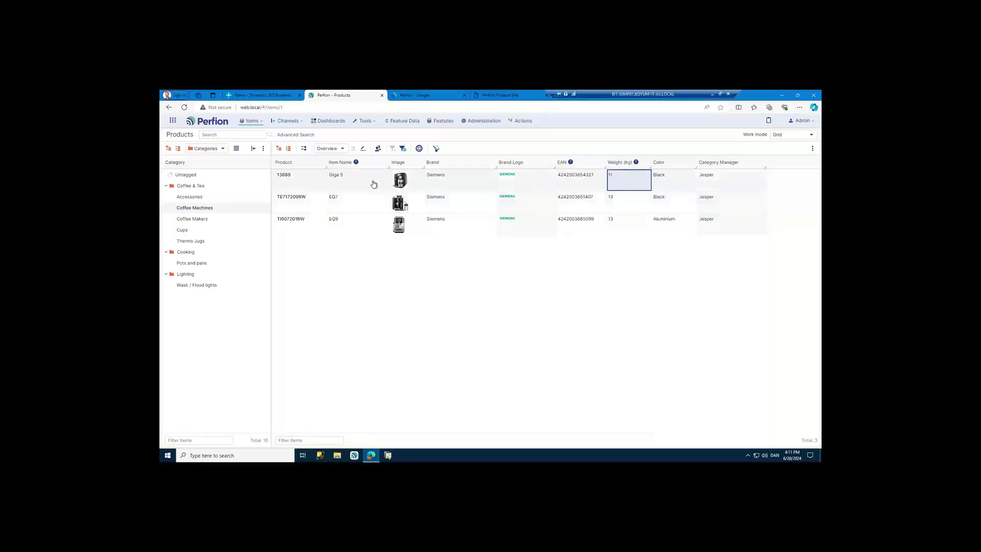
pyautogui.press('Down')
pyautogui.press('Down')
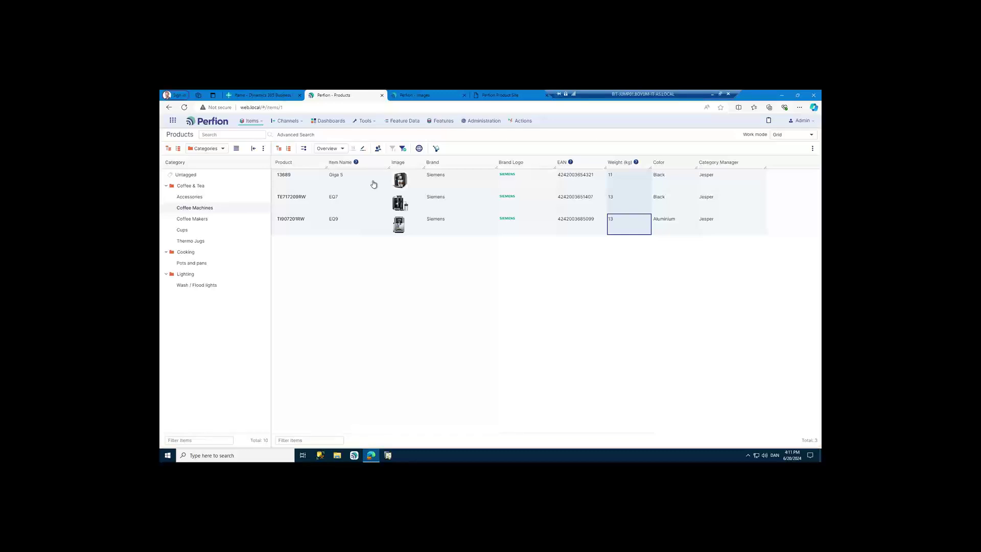
pyautogui.write('14')
pyautogui.press('Return')
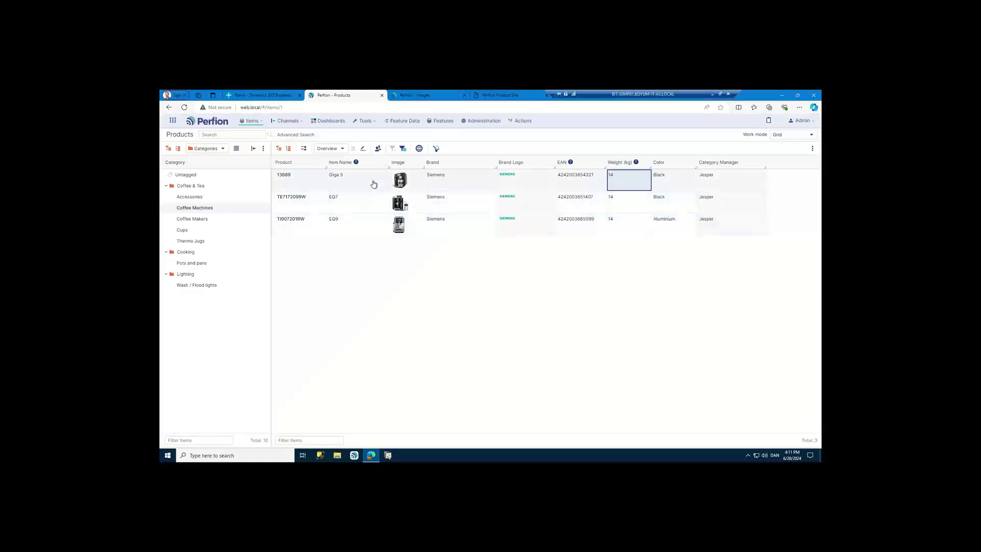
# - Change the Color of 13689 and TE717209RW from Black to Red
pyautogui.press('Right')
pyautogui.press('Down')
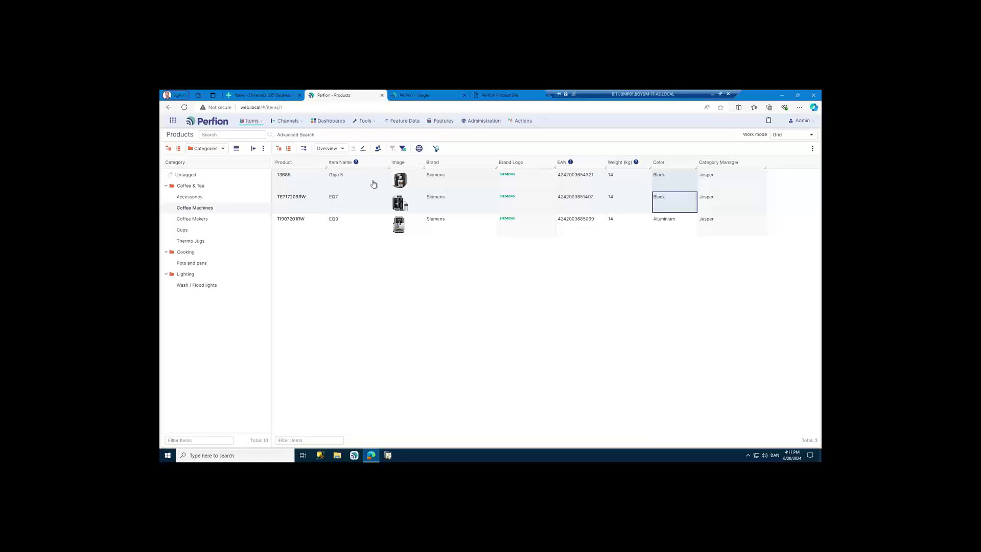
pyautogui.press('Return')
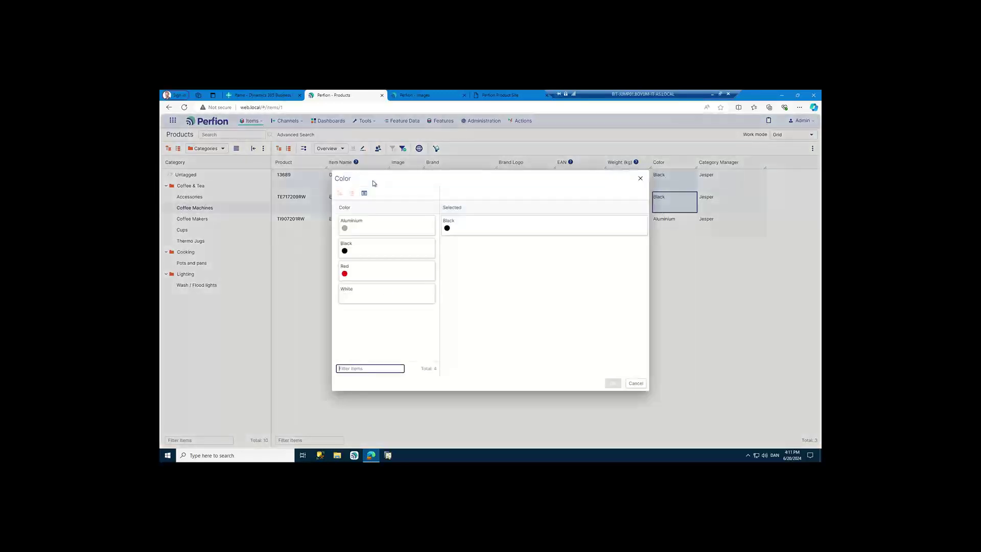
pyautogui.click(372, 275)
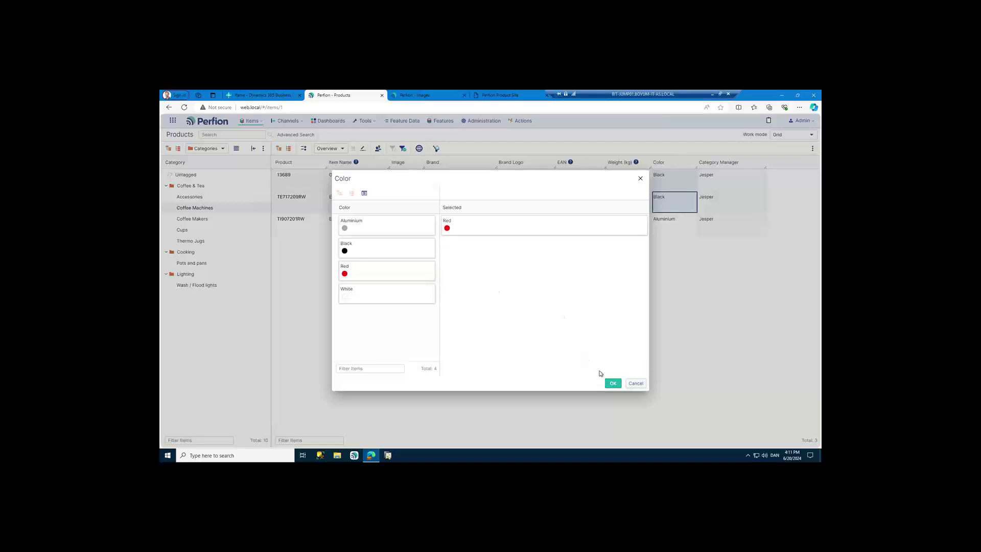
pyautogui.click(613, 383)
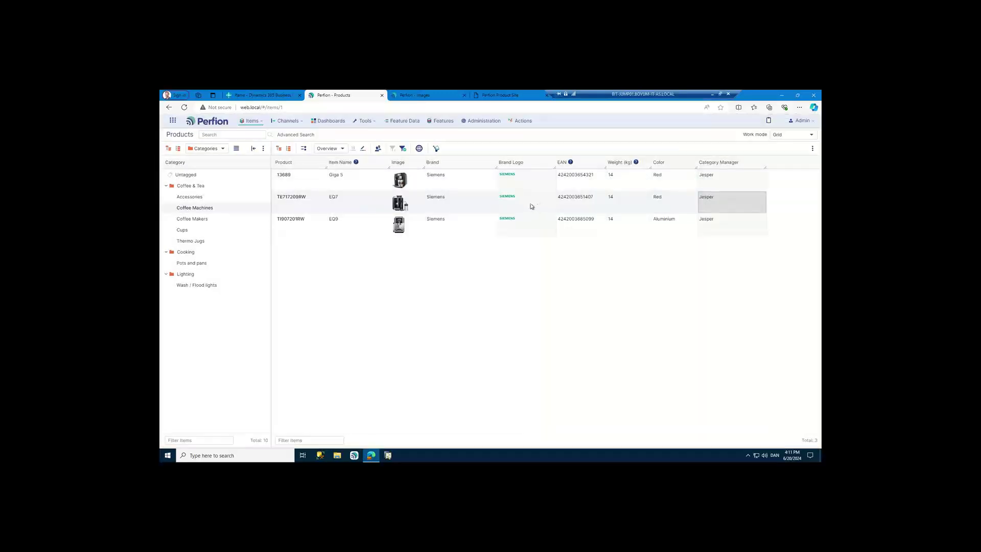
# - Copy EQ9's TI907201RW.png image into EQ7's Image cell
pyautogui.click(414, 229)
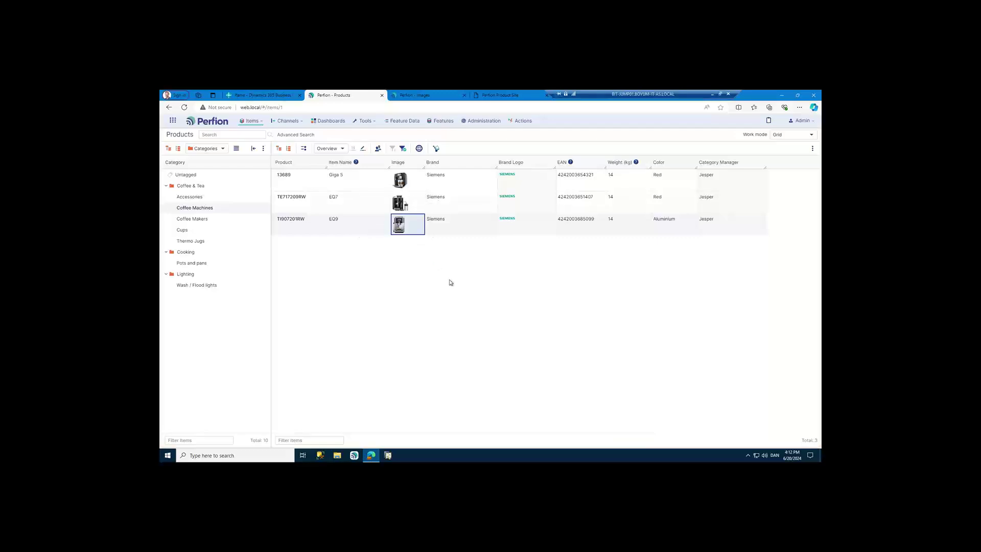
pyautogui.click(409, 205)
pyautogui.hotkey('ctrl', 'v')
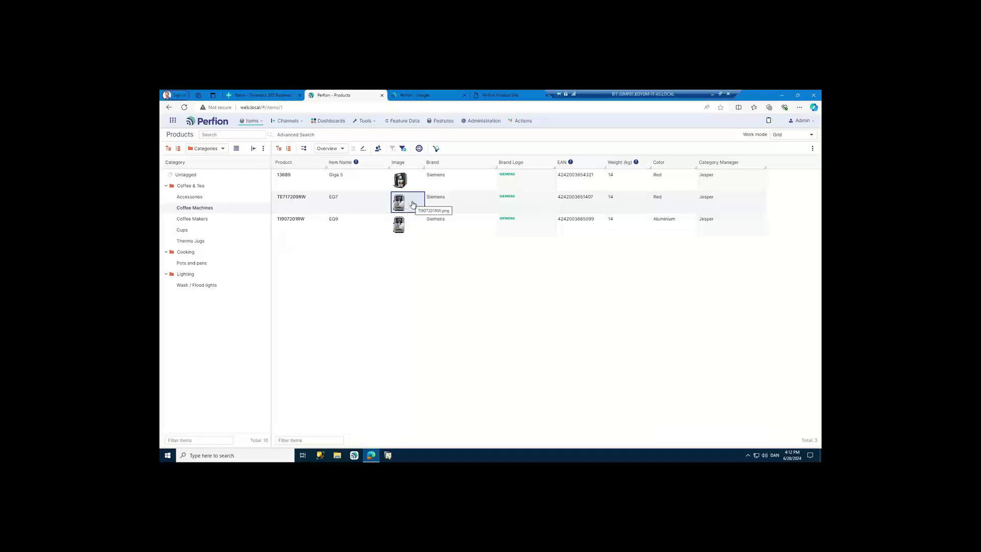
# - Restore EQ7's image to its earlier TE717209RW picture via Previous Values
pyautogui.rightClick(413, 203)
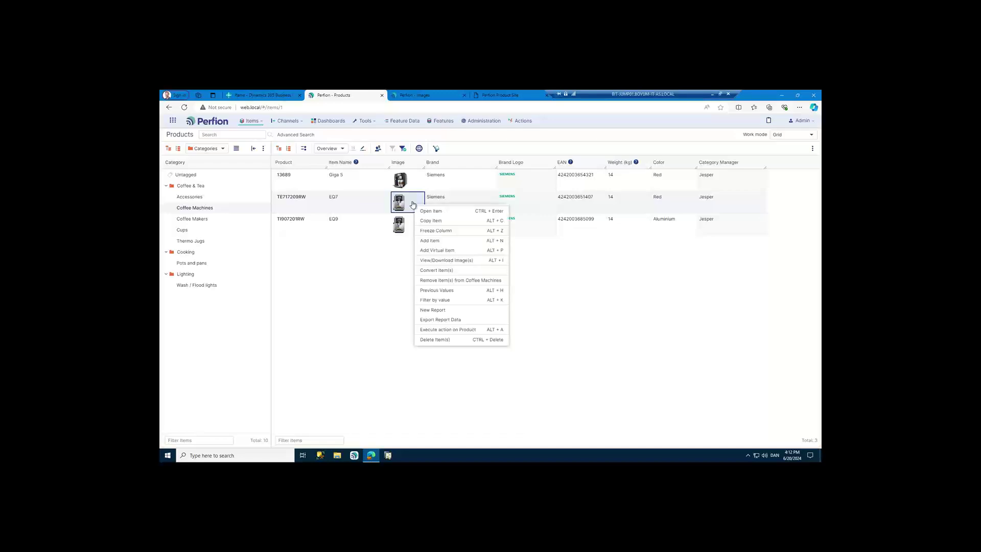
pyautogui.click(464, 291)
pyautogui.click(384, 239)
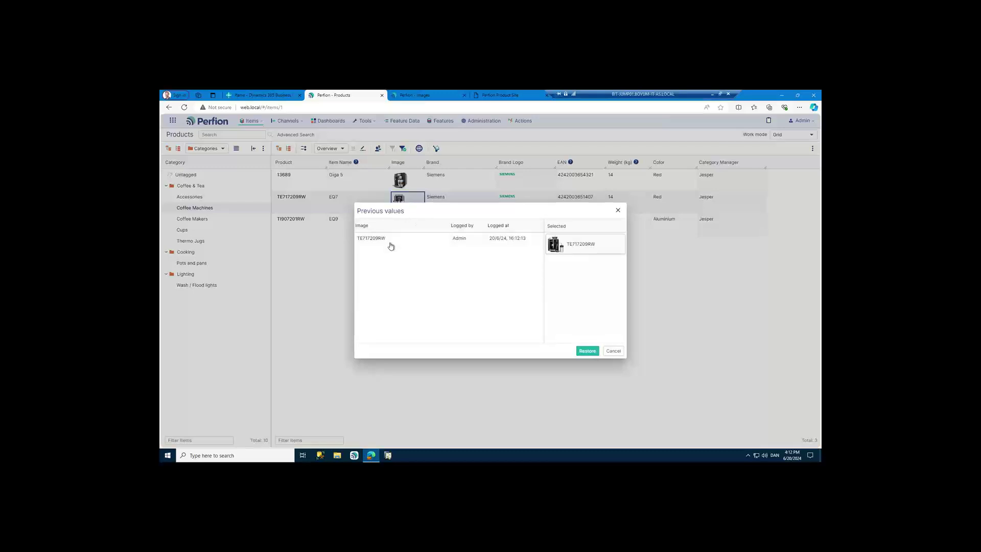
pyautogui.click(587, 351)
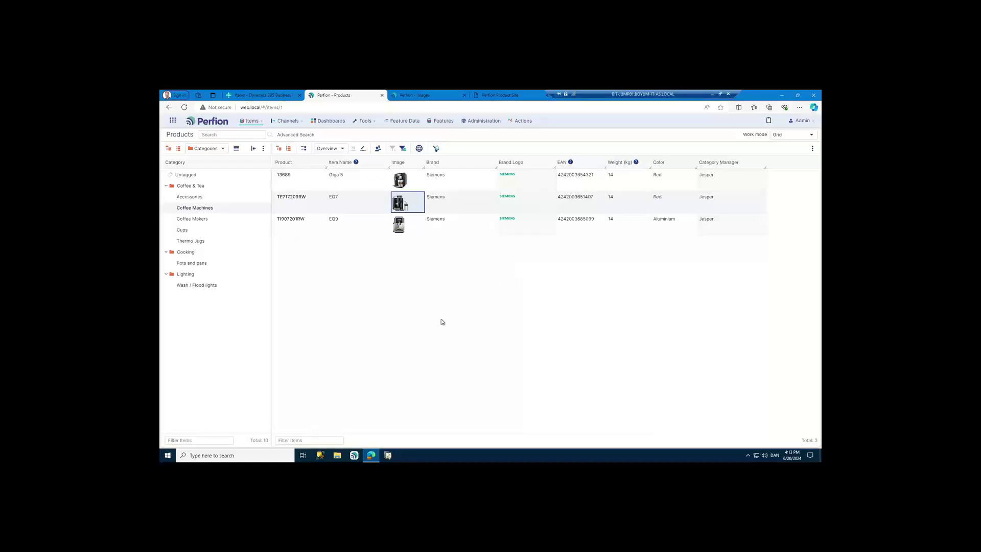
# - Add TI907201RW to the Coffee Makers category and view that category's products
pyautogui.click(313, 209)
pyautogui.click(316, 230)
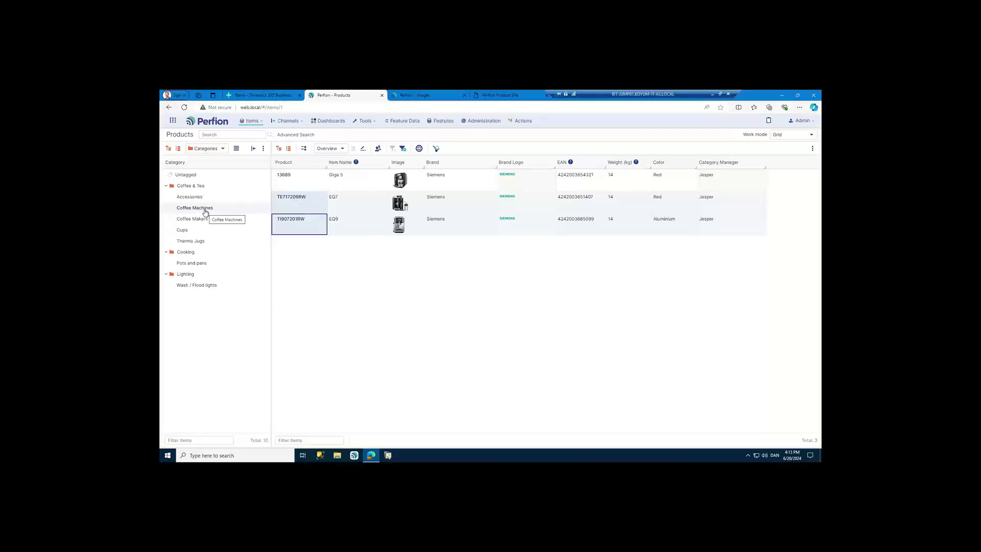
pyautogui.moveTo(296, 230); pyautogui.dragTo(215, 225)
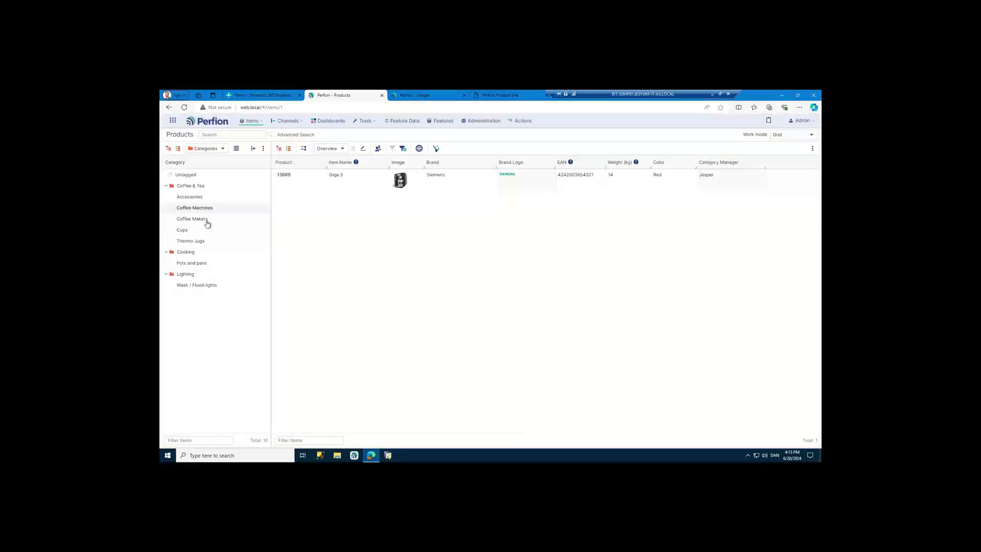
pyautogui.click(207, 223)
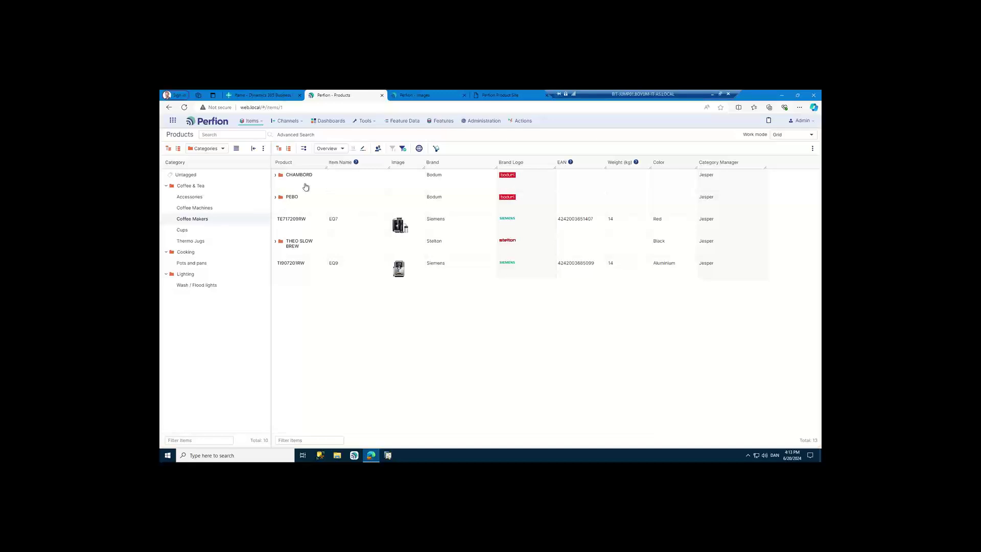
pyautogui.moveTo(325, 166); pyautogui.dragTo(340, 166)
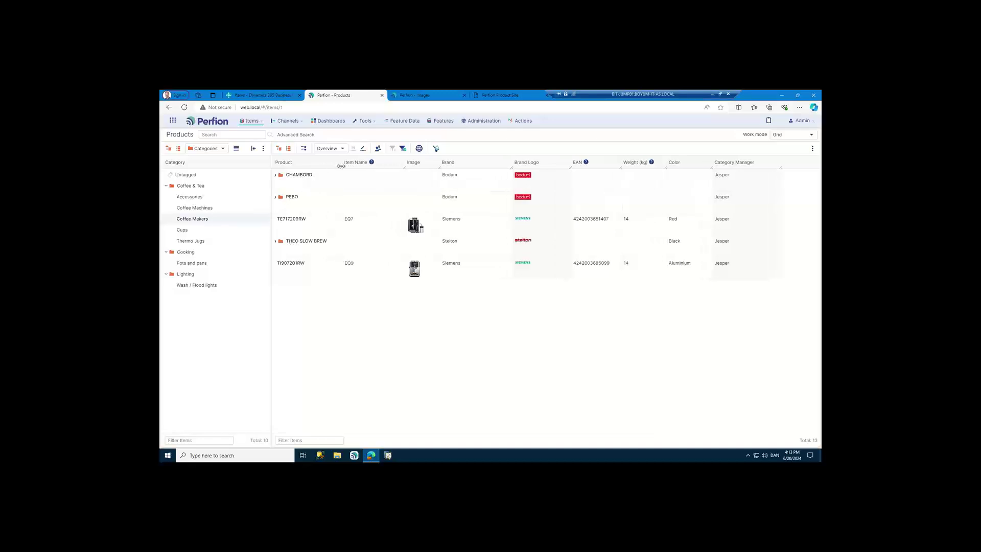
# - Move TI907201RW and TE717209RW into Coffee Machines and view that category
pyautogui.click(308, 229)
pyautogui.click(301, 277)
pyautogui.moveTo(301, 277); pyautogui.dragTo(214, 211)
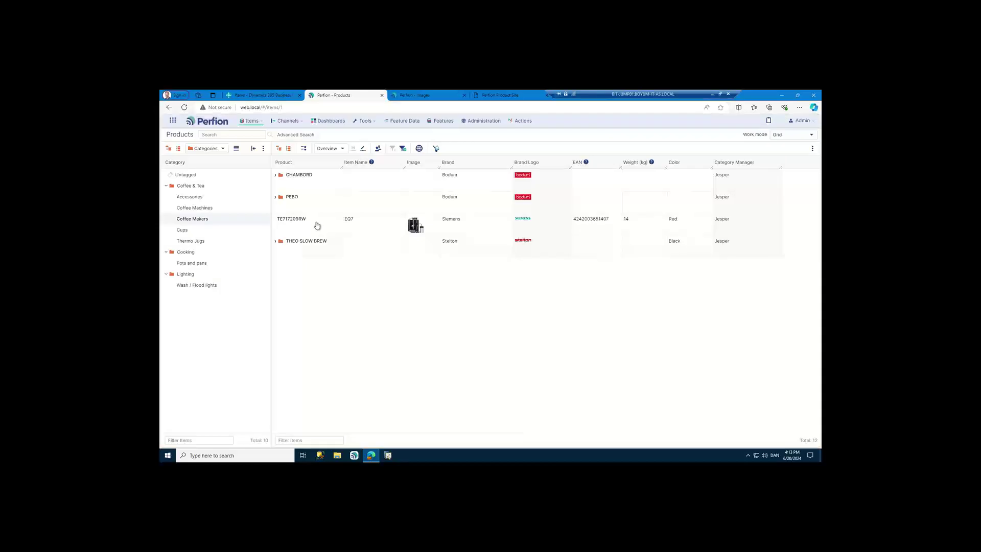
pyautogui.click(308, 225)
pyautogui.moveTo(309, 225); pyautogui.dragTo(212, 211)
pyautogui.click(211, 212)
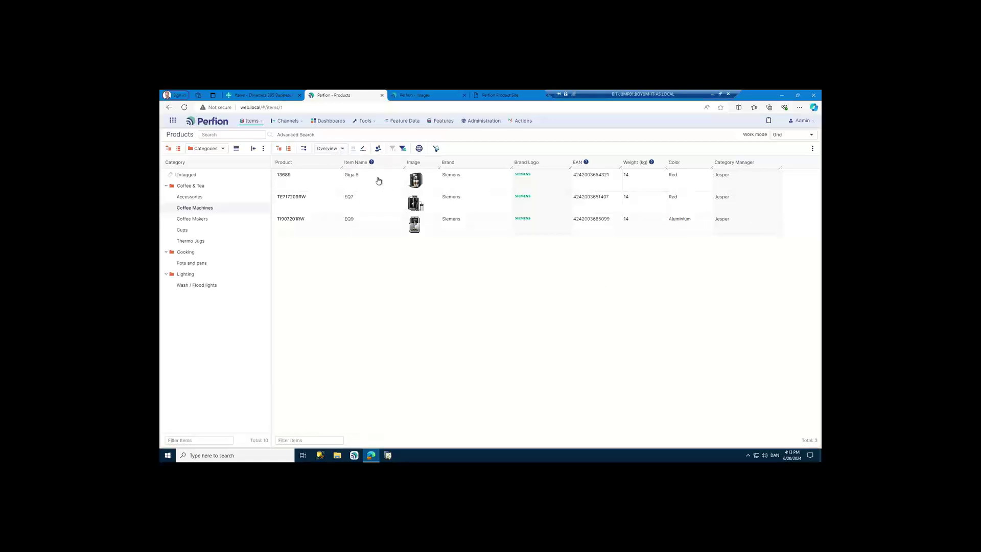
# - Switch the product grid to the Specifications customized view
pyautogui.click(342, 148)
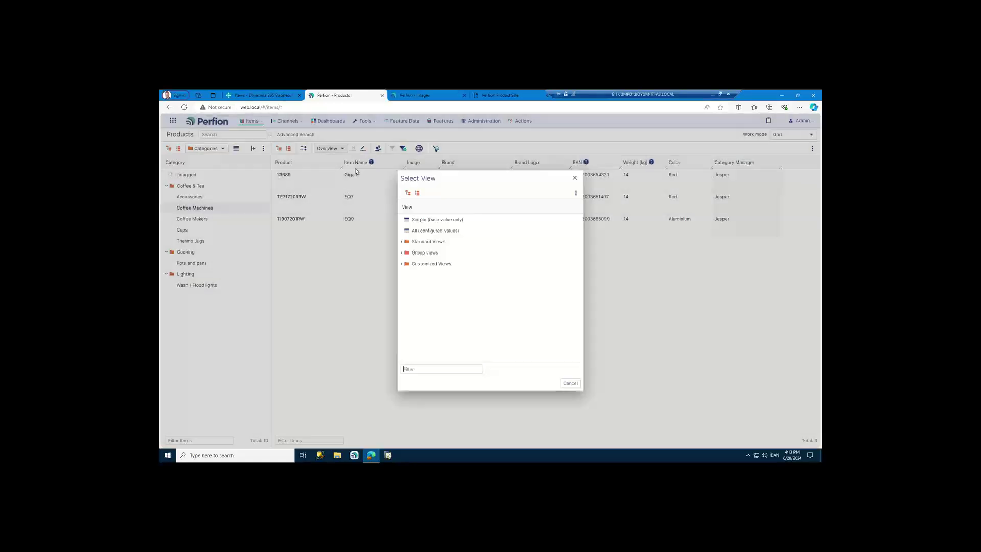
pyautogui.click(402, 264)
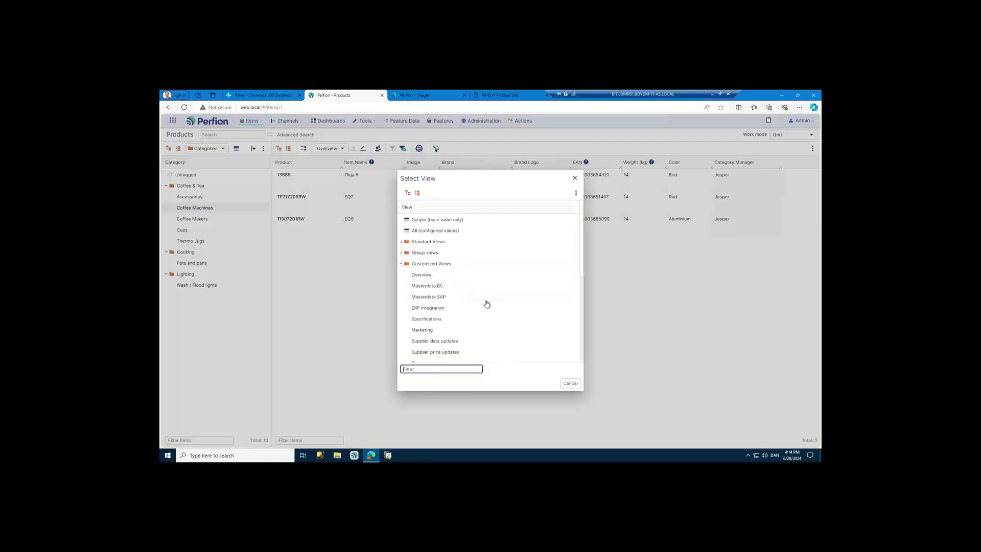
pyautogui.click(429, 319)
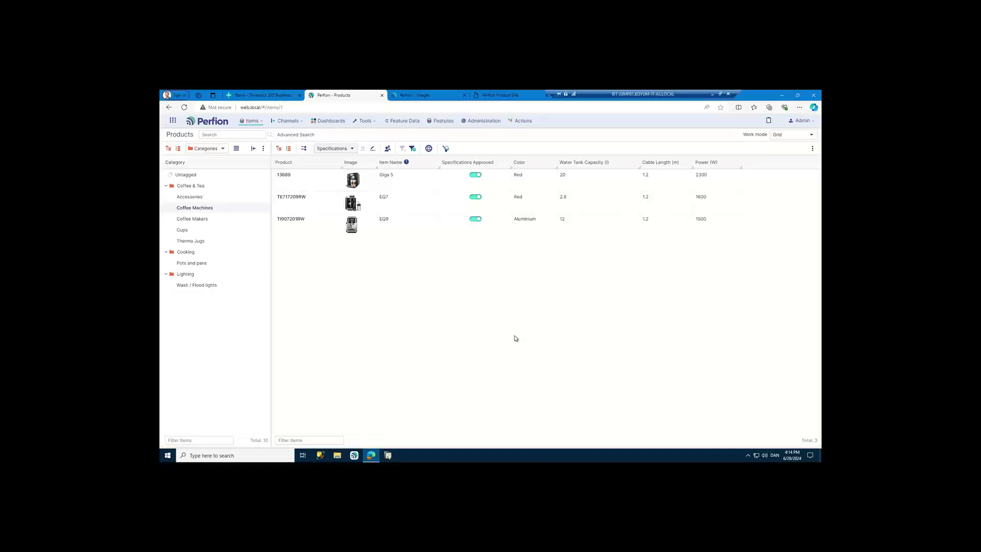
# - Open the Quality dashboard and review its validation-error, image-rights and incomplete-dimensions charts
pyautogui.click(330, 125)
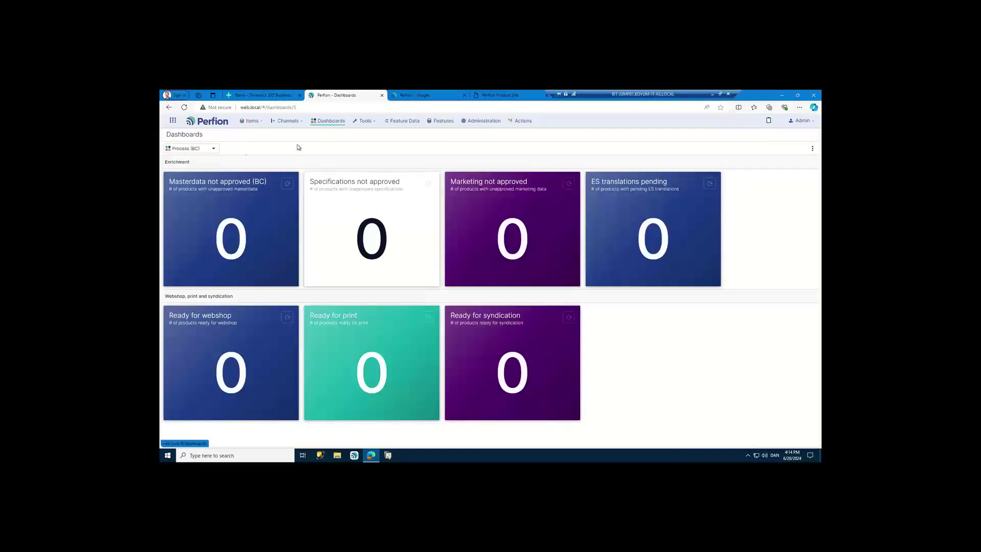
pyautogui.click(213, 149)
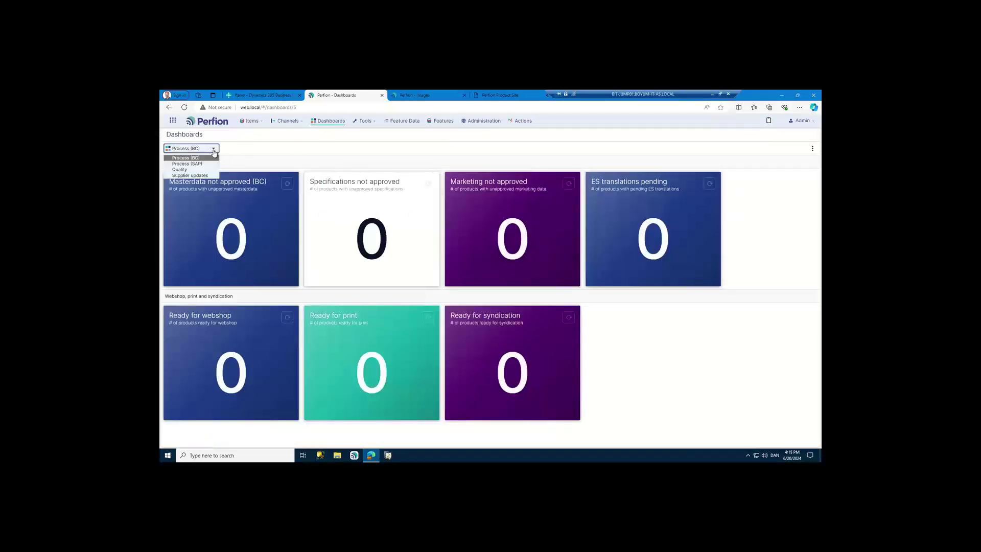
pyautogui.click(183, 170)
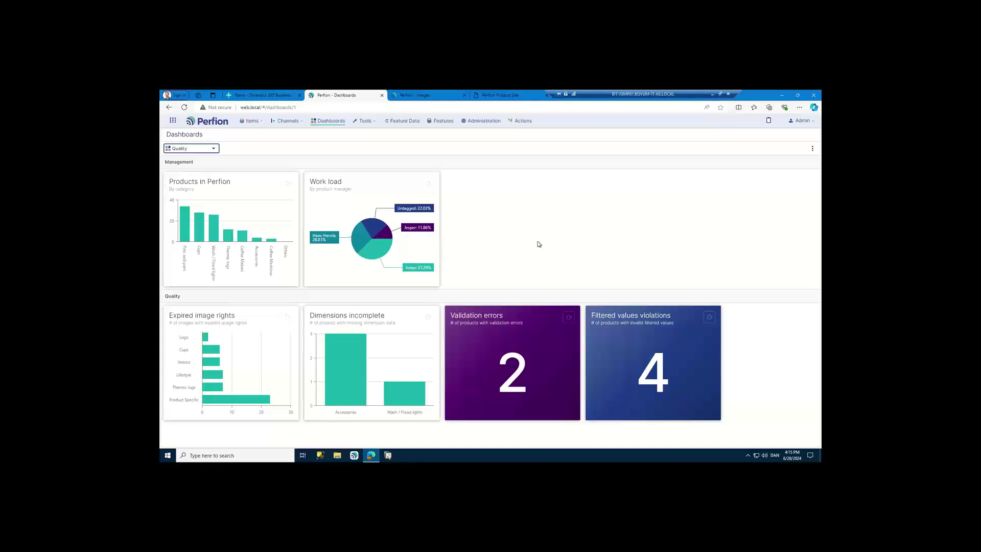
pyautogui.moveTo(356, 348)
pyautogui.moveTo(350, 377)
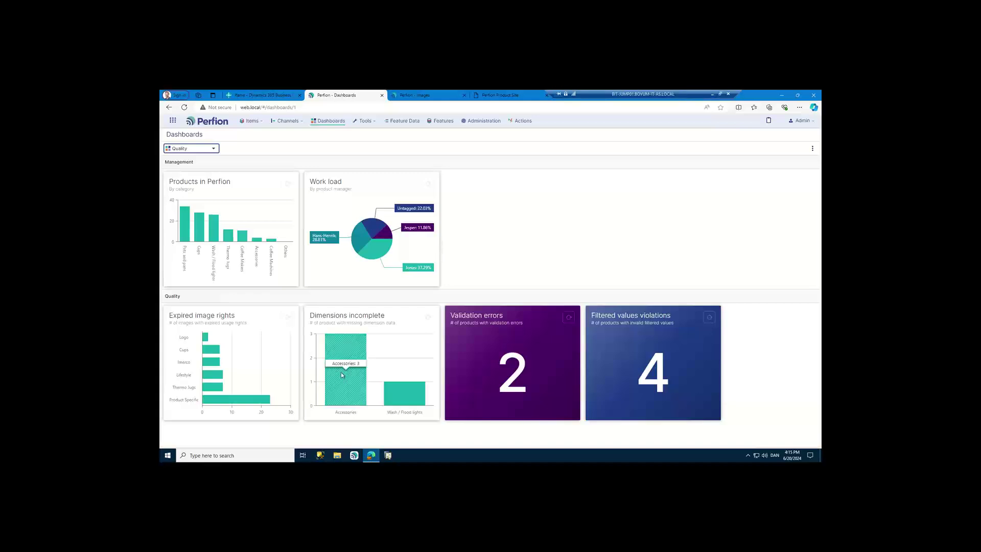
# - Enter a Width of 23 cm for the three Accessories products missing it, then return to Dashboards
pyautogui.click(345, 346)
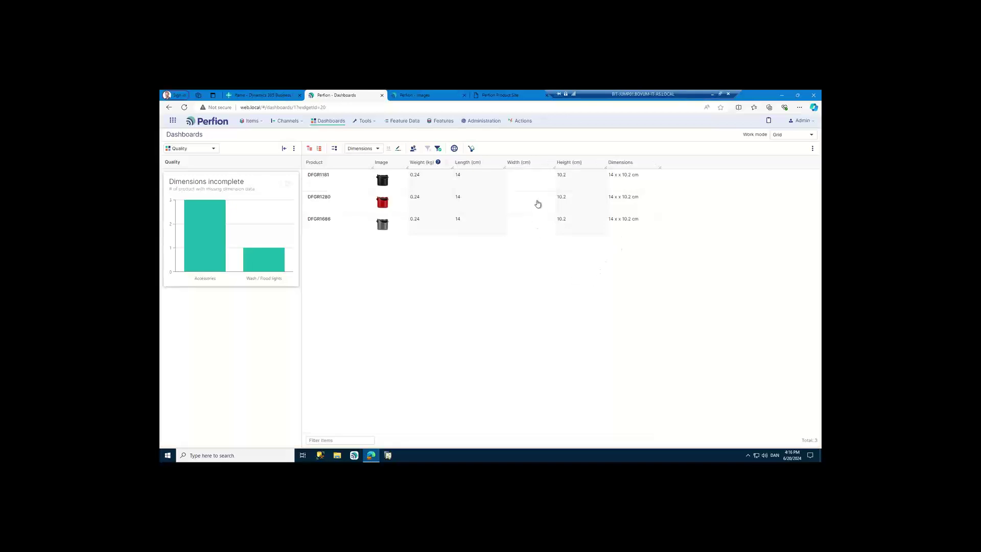
pyautogui.moveTo(524, 183); pyautogui.dragTo(523, 227)
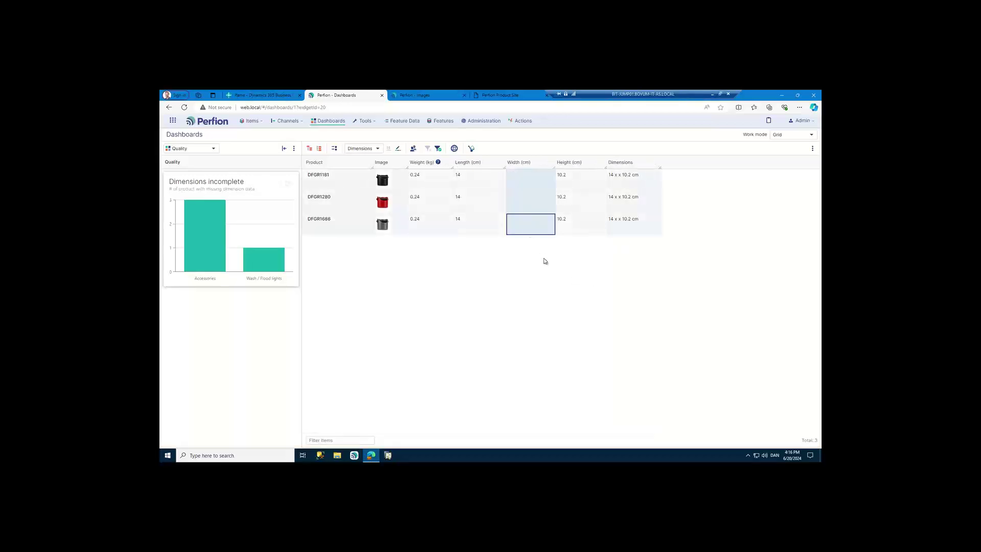
pyautogui.write('23')
pyautogui.press('Return')
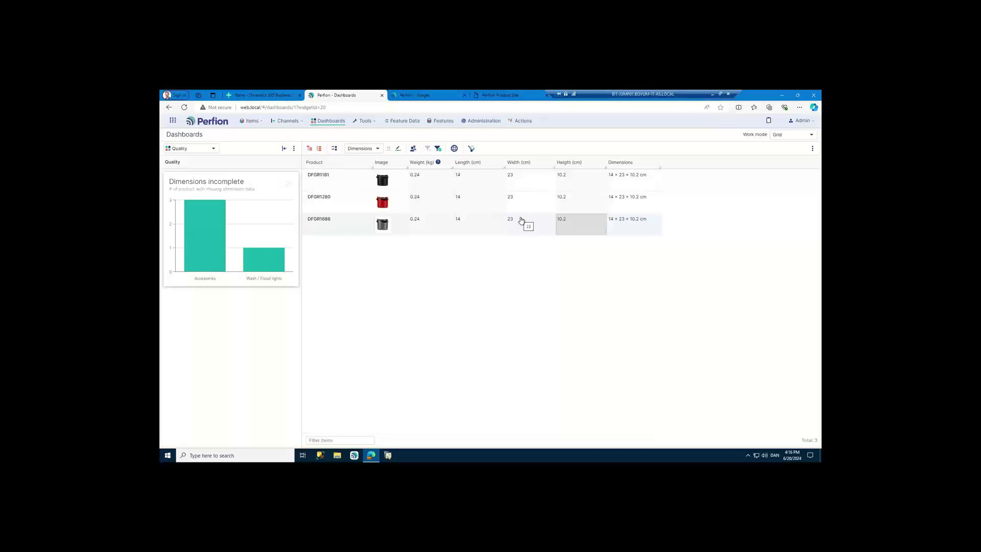
pyautogui.click(328, 125)
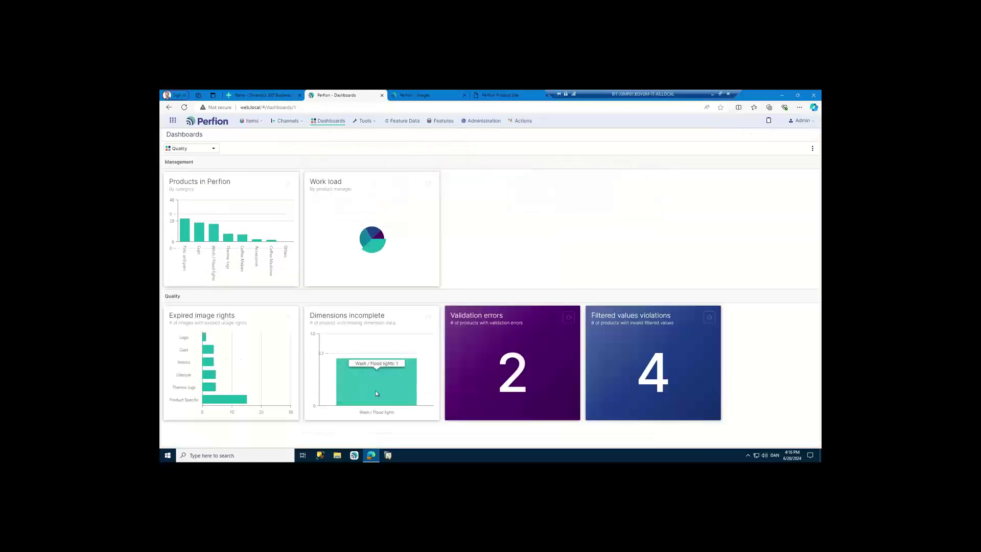
# - Enter a Height of 45 cm for I-5 BLUE from the incomplete-dimensions list, then return to Dashboards
pyautogui.click(384, 382)
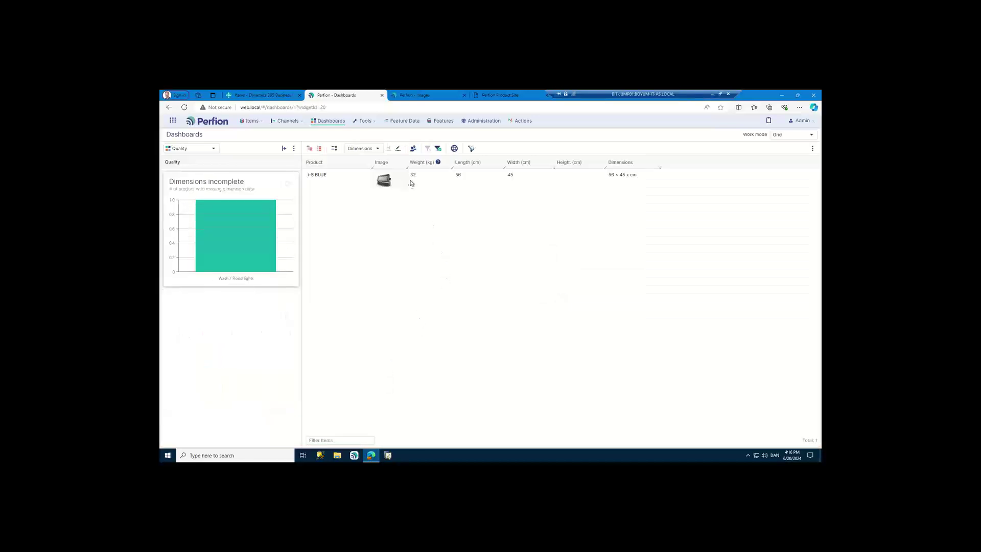
pyautogui.click(574, 188)
pyautogui.write('45')
pyautogui.press('Tab')
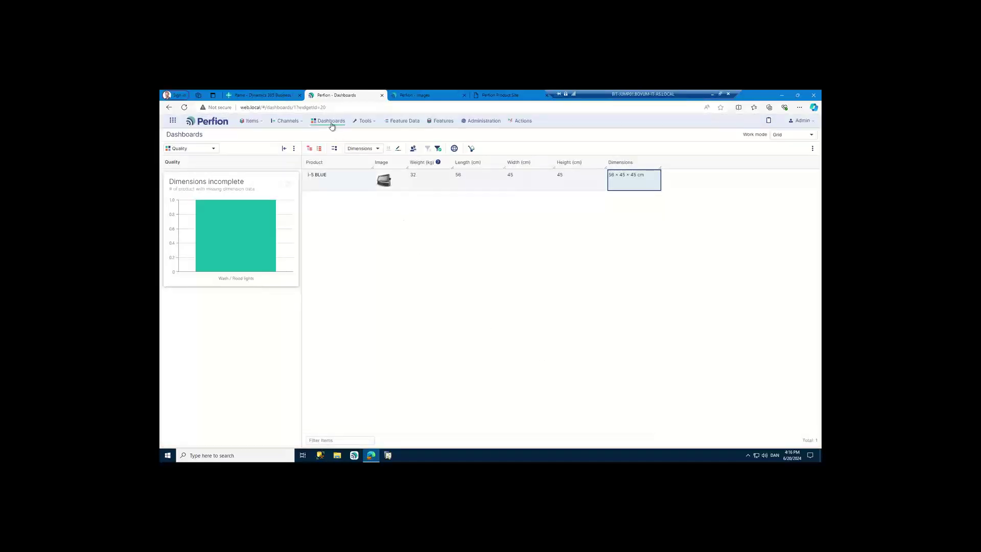
pyautogui.click(331, 125)
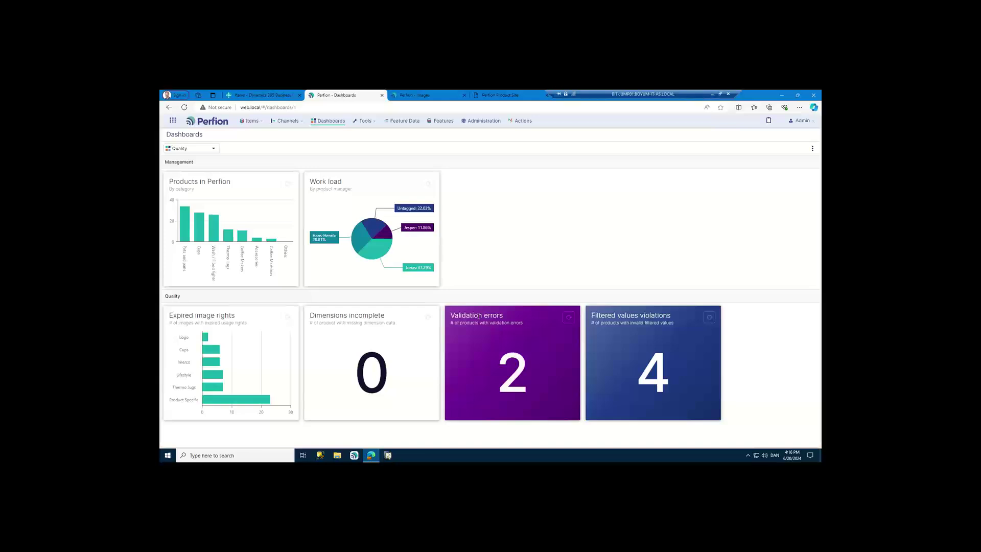
pyautogui.click(514, 380)
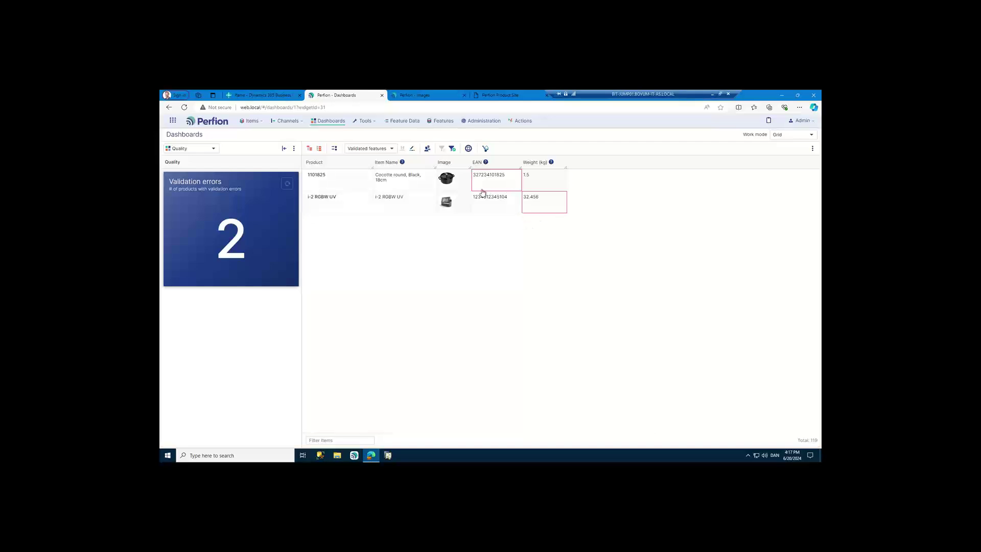
pyautogui.moveTo(486, 163)
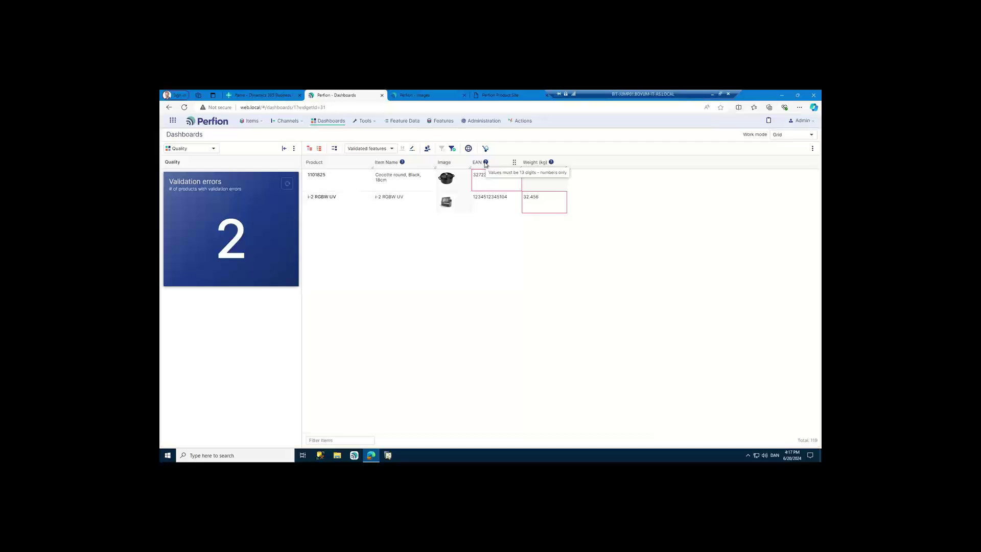
pyautogui.doubleClick(494, 187)
pyautogui.write('252')
pyautogui.press('Tab')
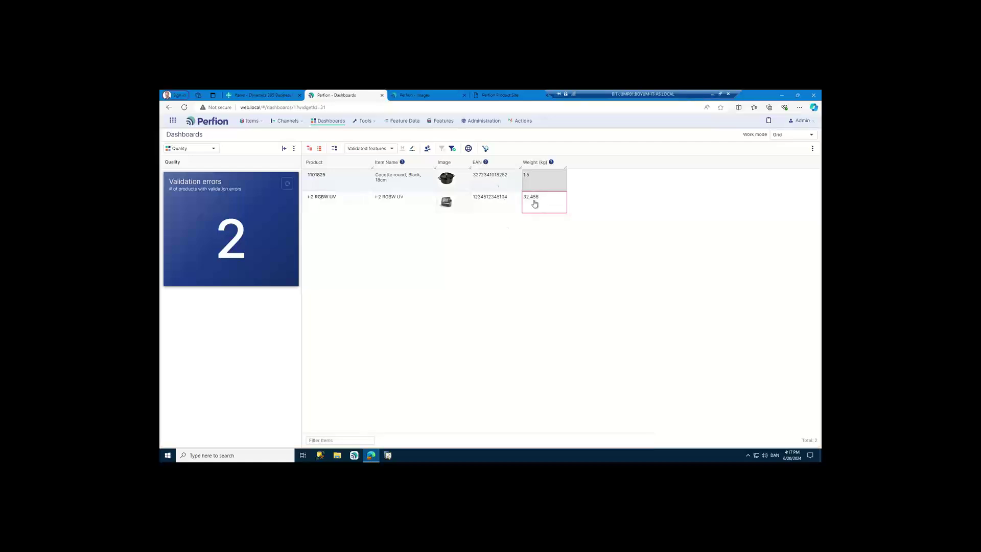
# - Change the weight from 32.456 to 32.46 and return to the Dashboards overview
pyautogui.moveTo(552, 166)
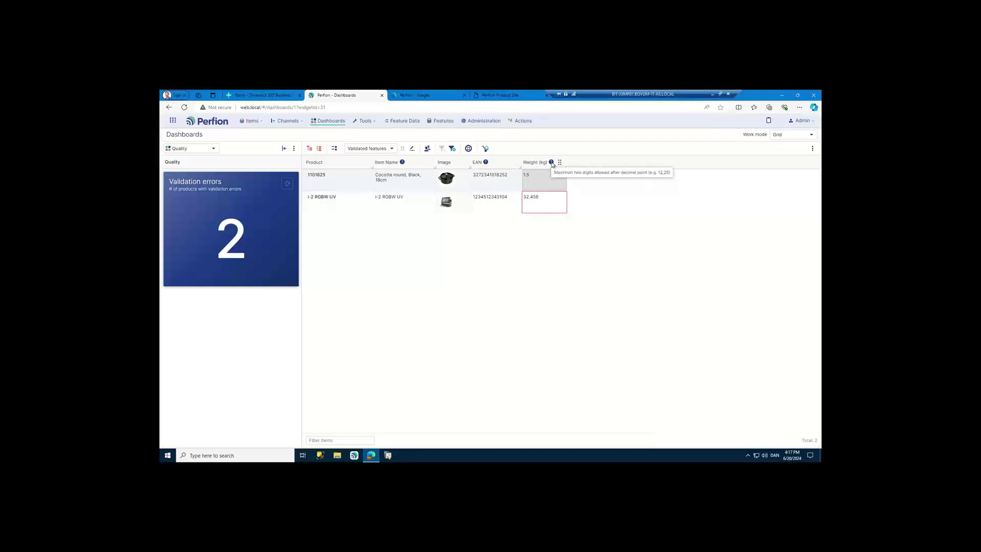
pyautogui.click(547, 203)
pyautogui.press('BackSpace')
pyautogui.write('6')
pyautogui.press('Return')
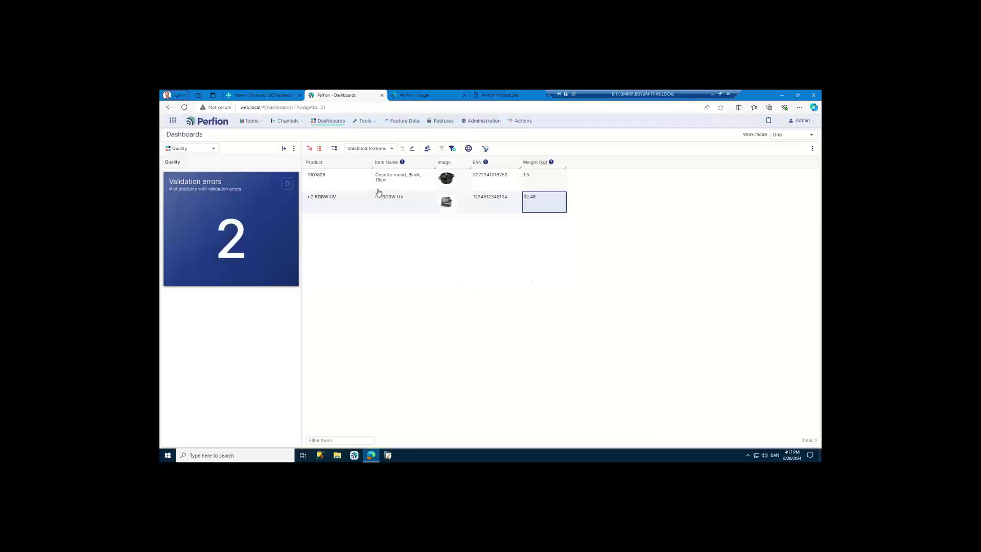
pyautogui.click(329, 121)
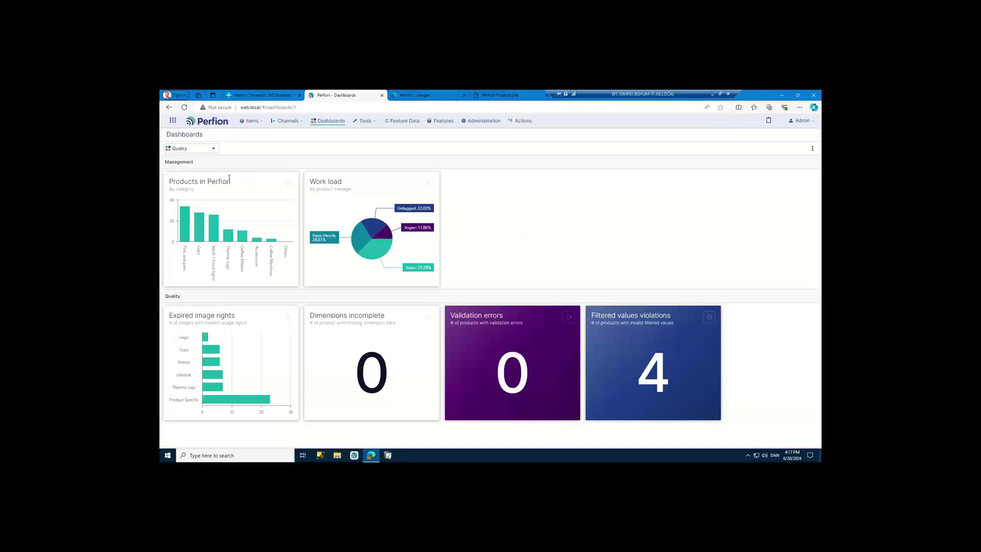
# - Pick Process (BC) from the dashboard dropdown
pyautogui.click(213, 148)
pyautogui.click(204, 158)
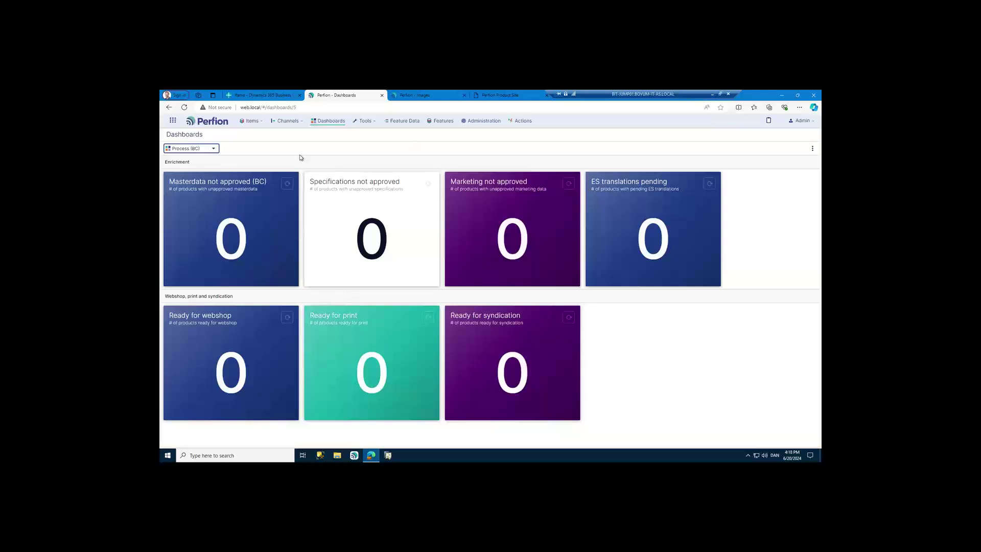
# - Switch to the Items - Dynamics 365 Business Central browser tab
pyautogui.click(260, 97)
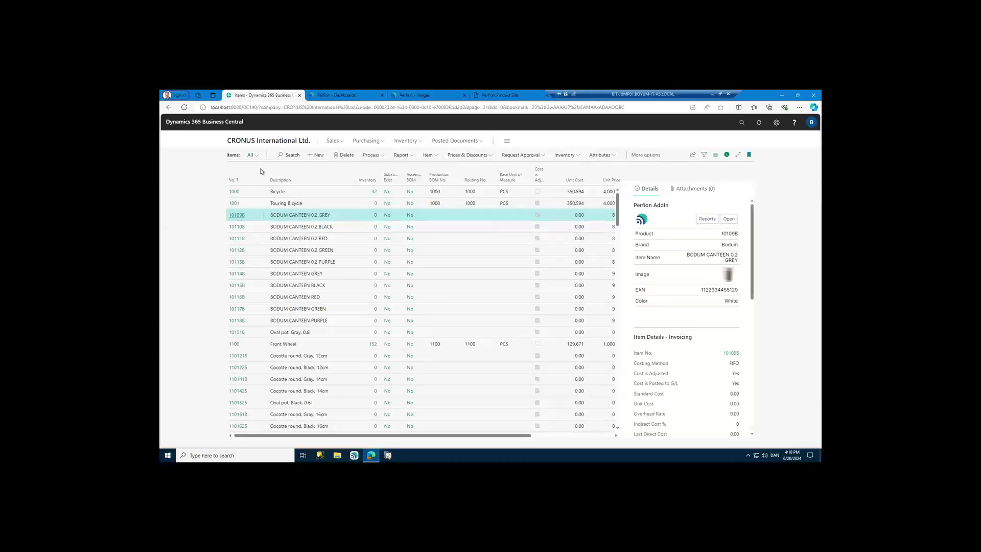
# - Switch back to the Perfion - Dashboards browser tab showing Process (BC)
pyautogui.click(336, 96)
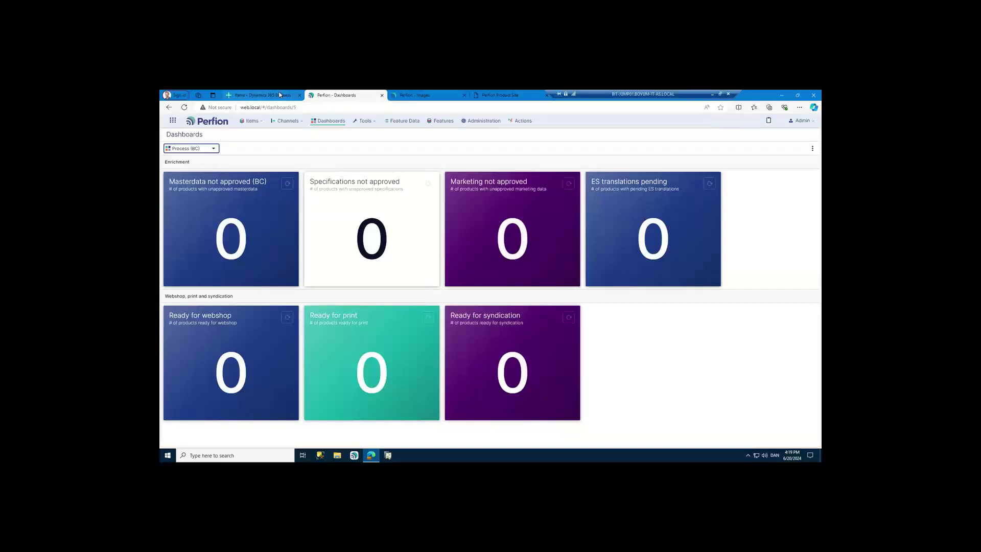
# - Open Execute Actions from the Tools menu and expand the Syncs folder
pyautogui.click(364, 121)
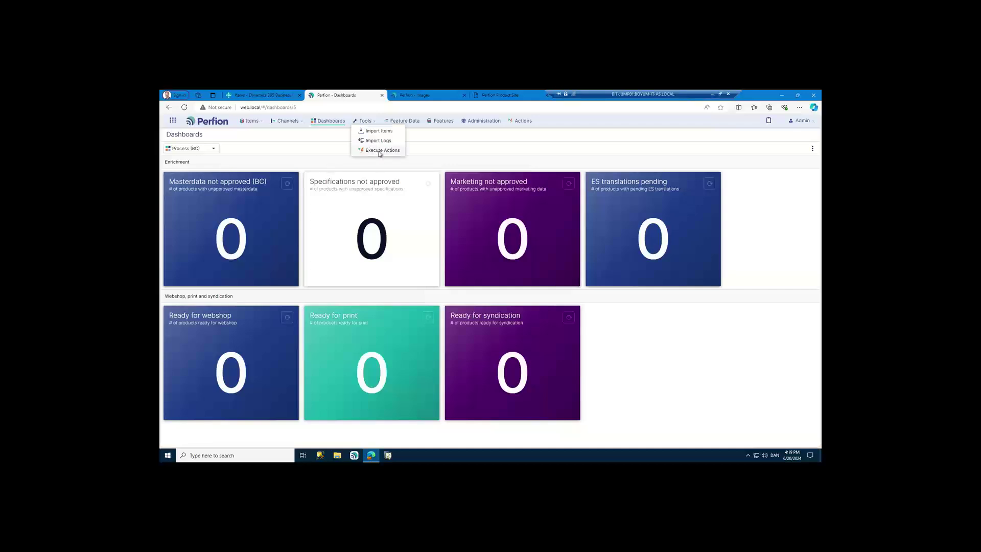
pyautogui.click(380, 151)
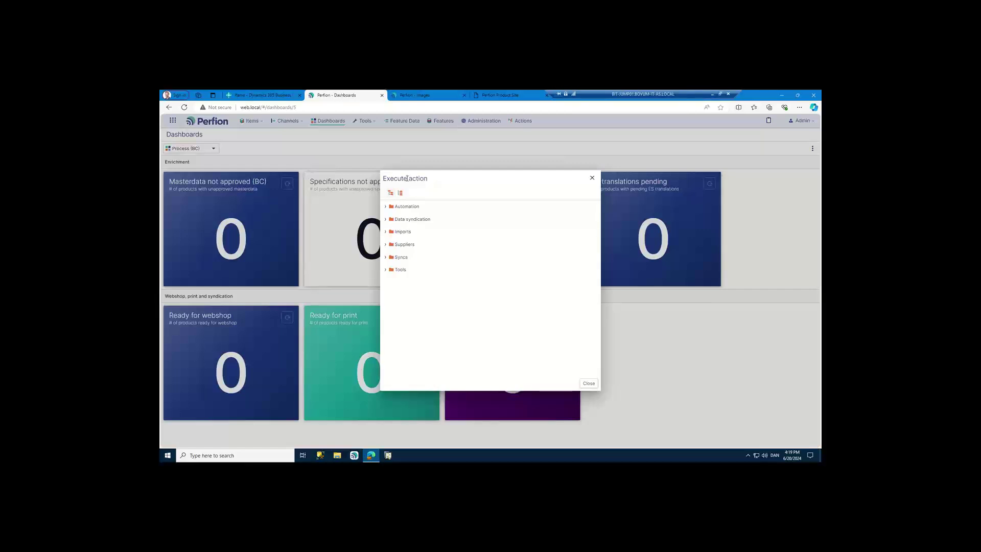
pyautogui.click(384, 259)
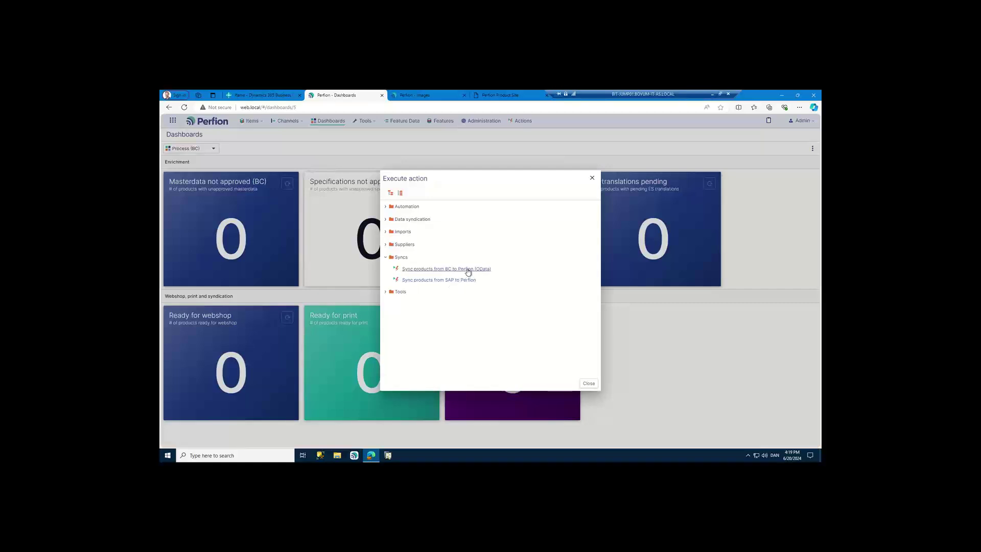
# - Run 'Sync products from BC to Perfion (OData)', then check the running job in the Jobs panel
pyautogui.click(468, 269)
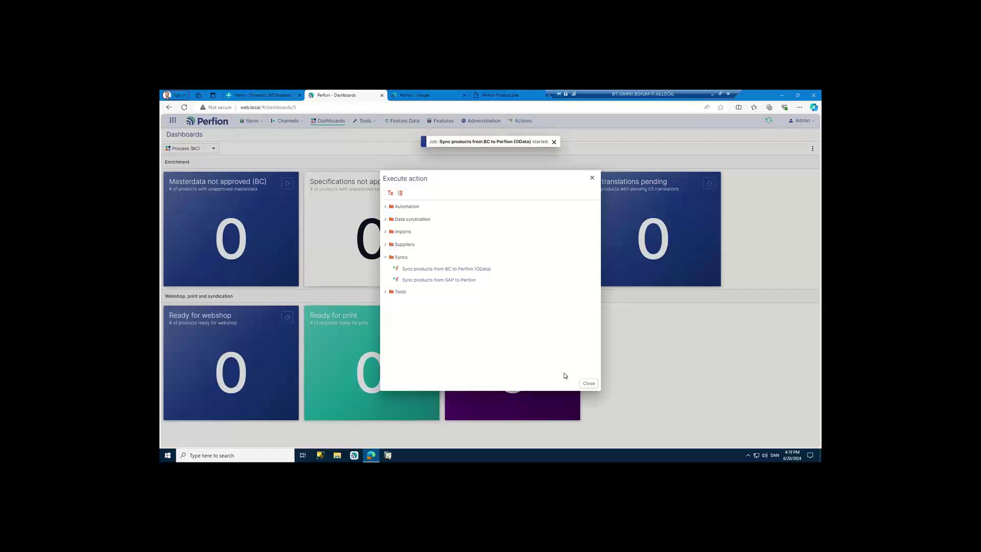
pyautogui.click(588, 384)
pyautogui.click(769, 121)
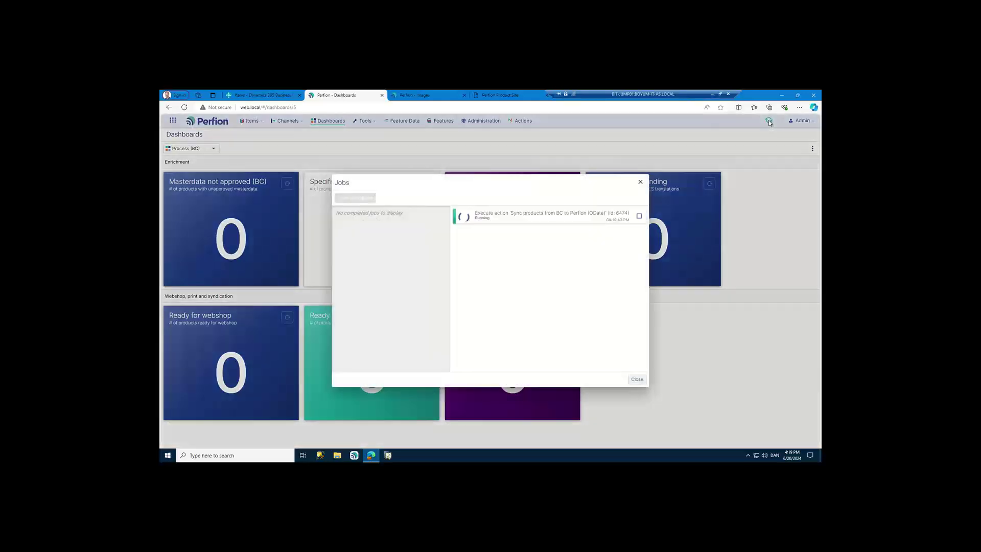
pyautogui.click(640, 183)
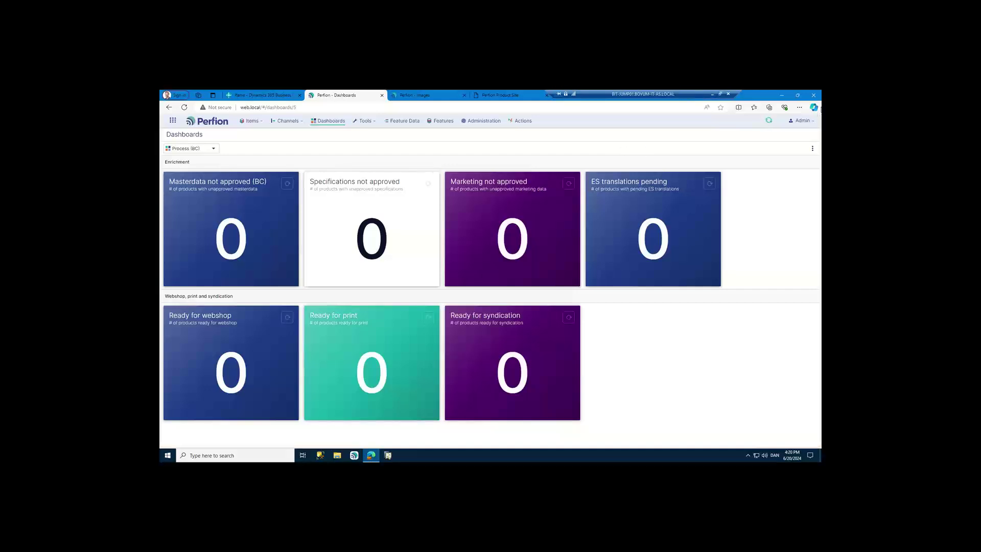
# - Refresh the dashboard after the sync, check the jobs, and open the unapproved Cups specifications
pyautogui.click(812, 148)
pyautogui.click(804, 159)
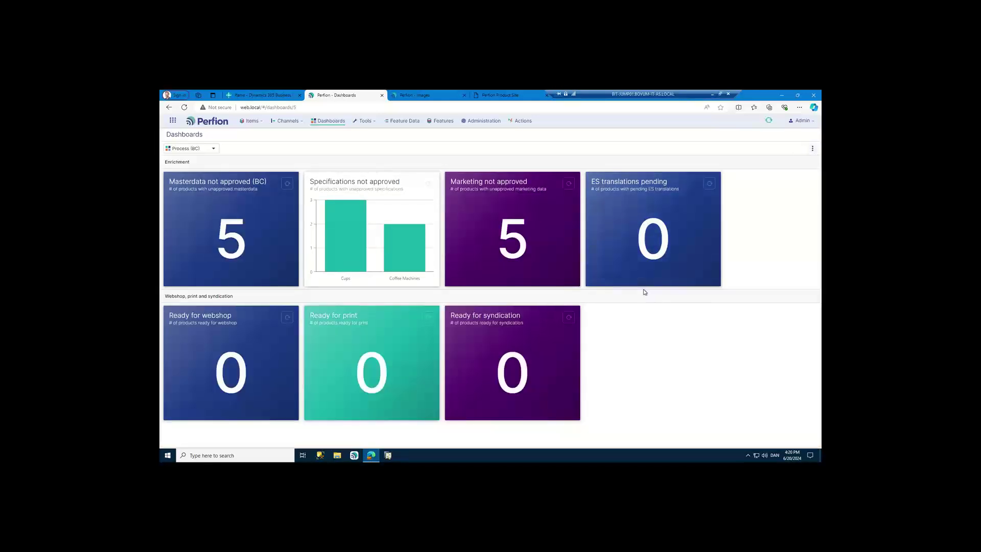
pyautogui.click(769, 122)
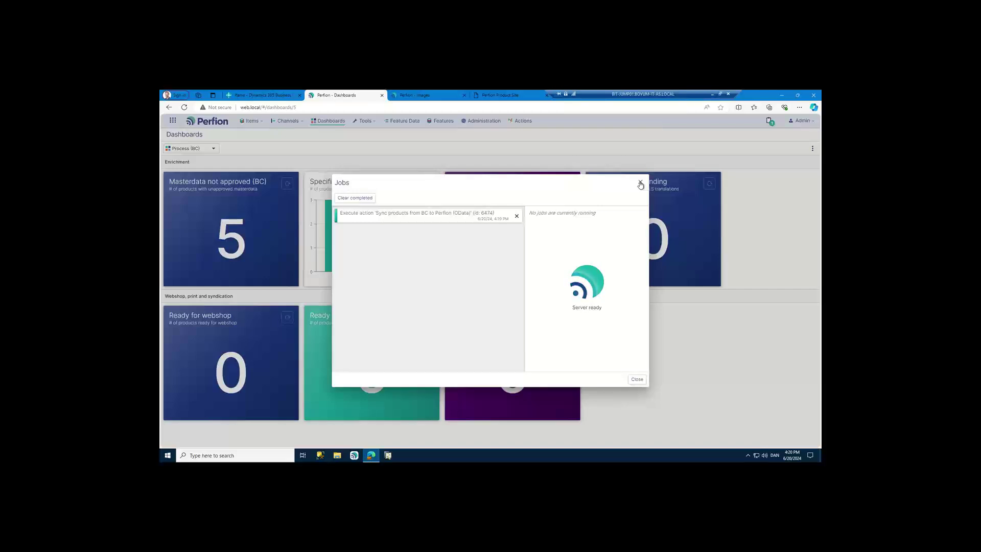
pyautogui.click(640, 183)
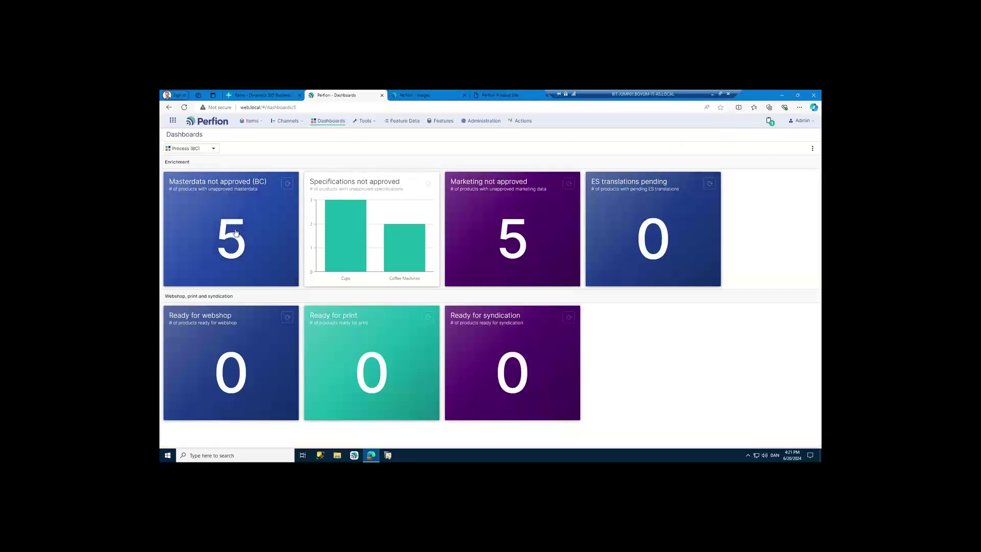
pyautogui.moveTo(384, 225)
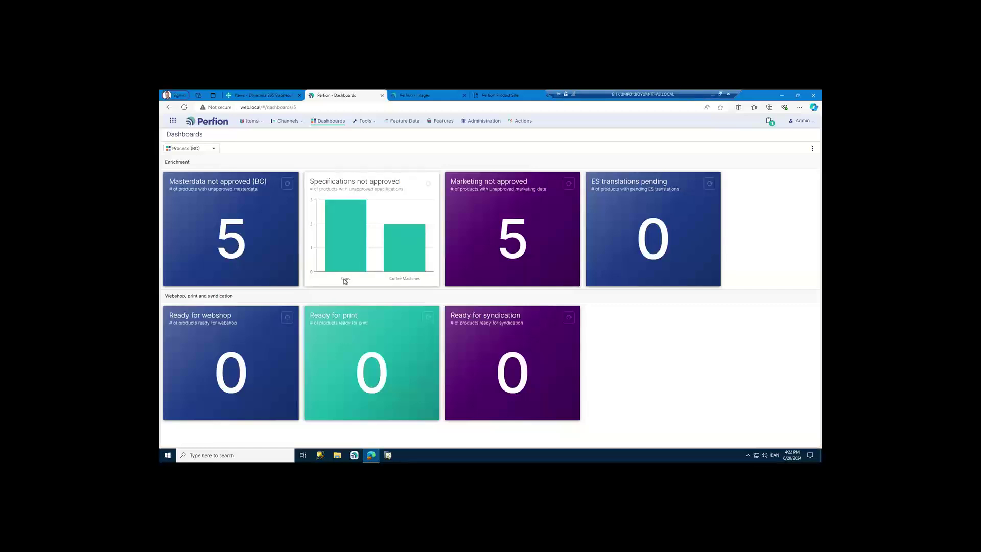
pyautogui.click(350, 249)
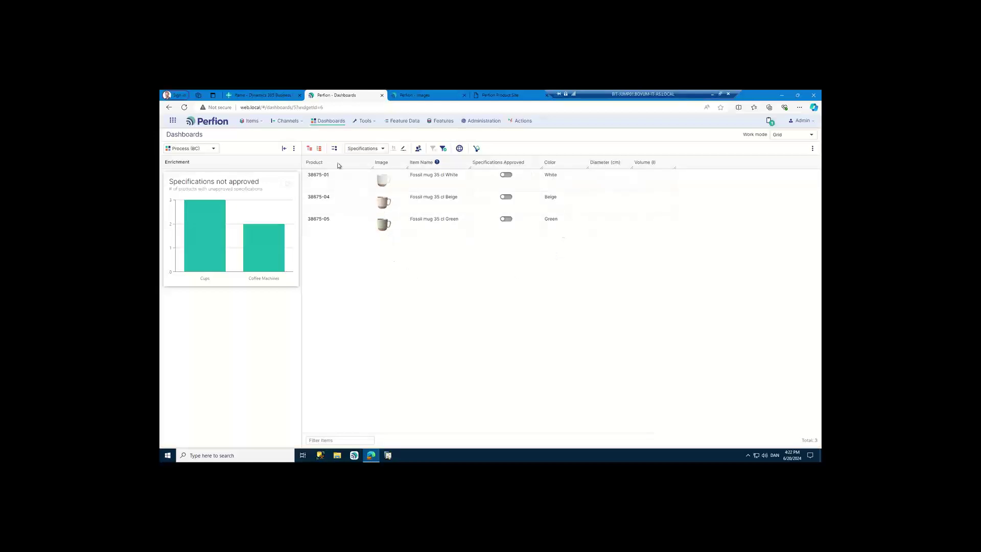
# - Set Diameter 5 and Volume 0,35 l for all three Fossil mug 35 cl variants
pyautogui.click(606, 182)
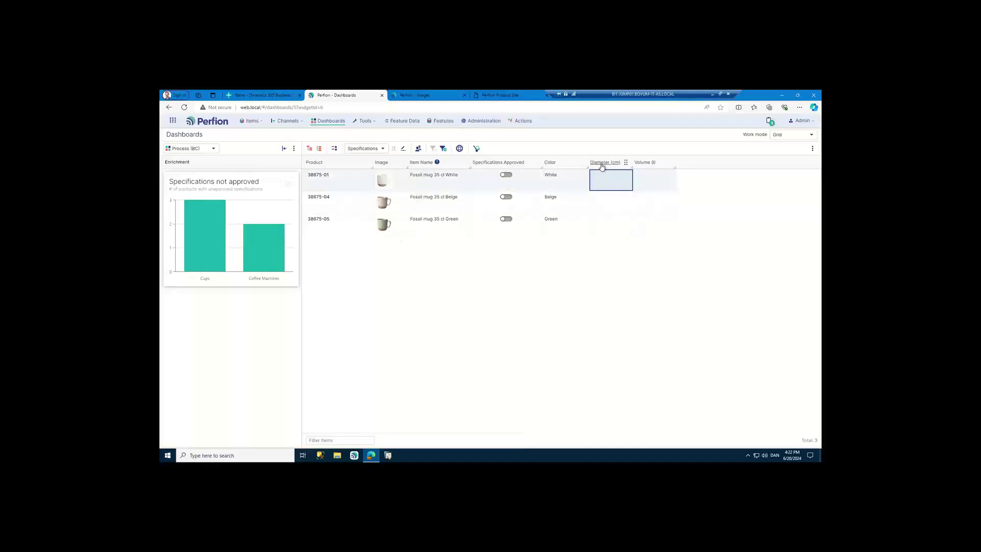
pyautogui.keyDown('shift'); pyautogui.click(613, 225); pyautogui.keyUp('shift')
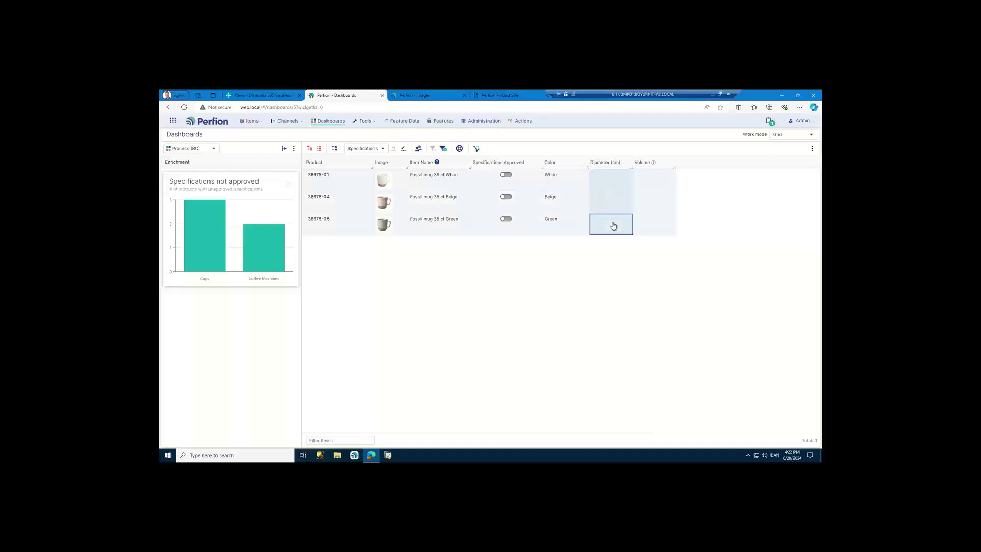
pyautogui.write('5')
pyautogui.press('Tab')
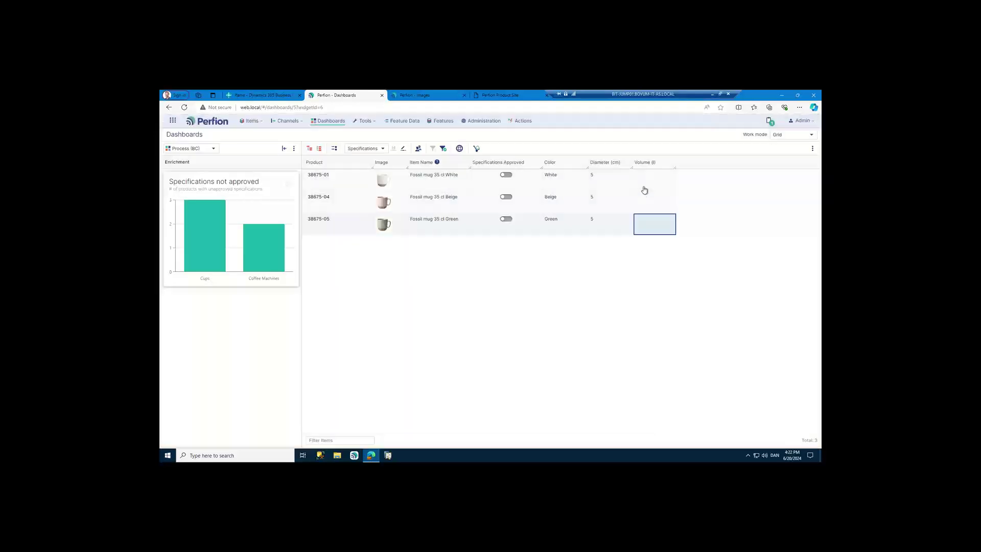
pyautogui.keyDown('shift'); pyautogui.click(647, 186); pyautogui.keyUp('shift')
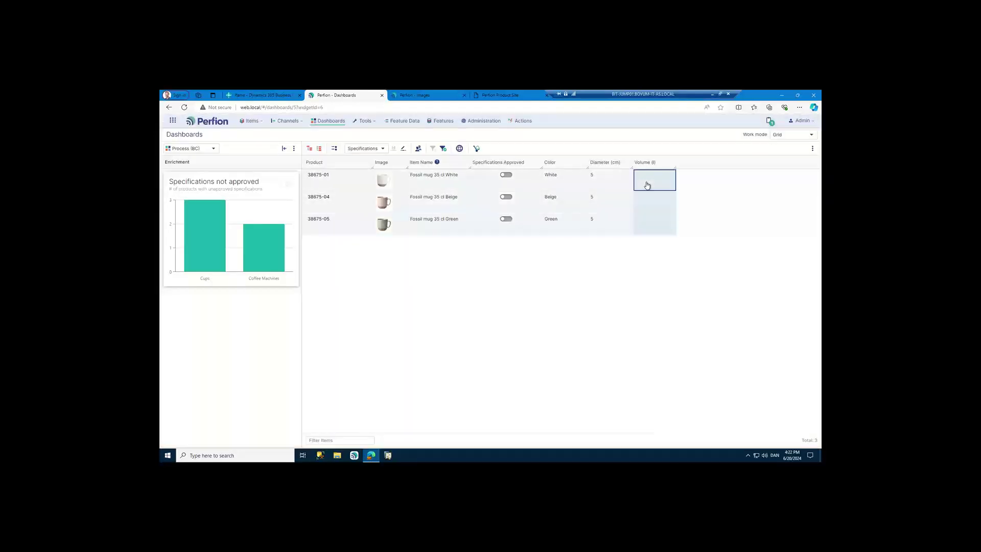
pyautogui.write('0')
pyautogui.write(',35')
pyautogui.press('Return')
# - Mark Specifications Approved for all three Fossil mugs at once
pyautogui.click(525, 183)
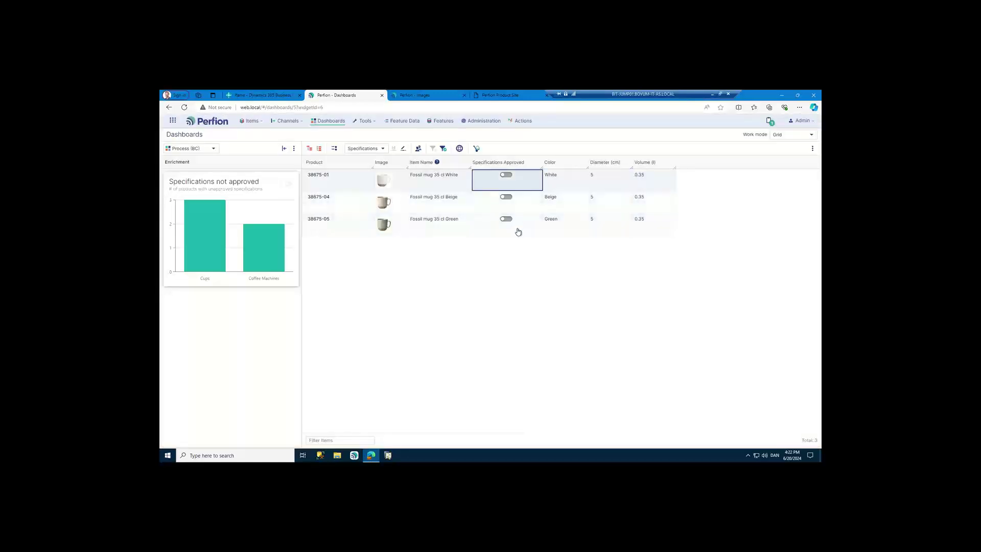
pyautogui.keyDown('shift'); pyautogui.click(518, 231); pyautogui.keyUp('shift')
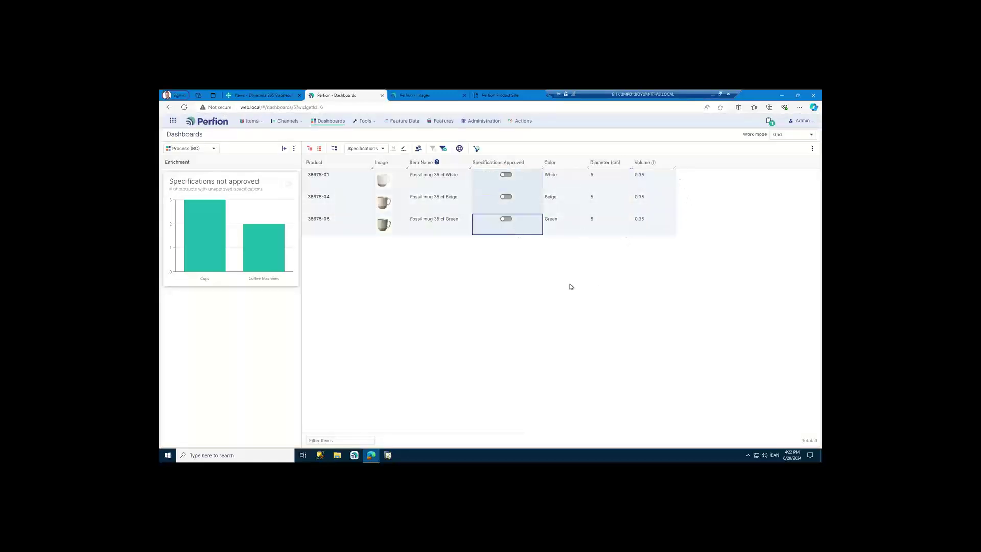
pyautogui.press('space')
# - List the coffee machines with unapproved specifications and set SES990's cable length to 1.2 m
pyautogui.click(264, 258)
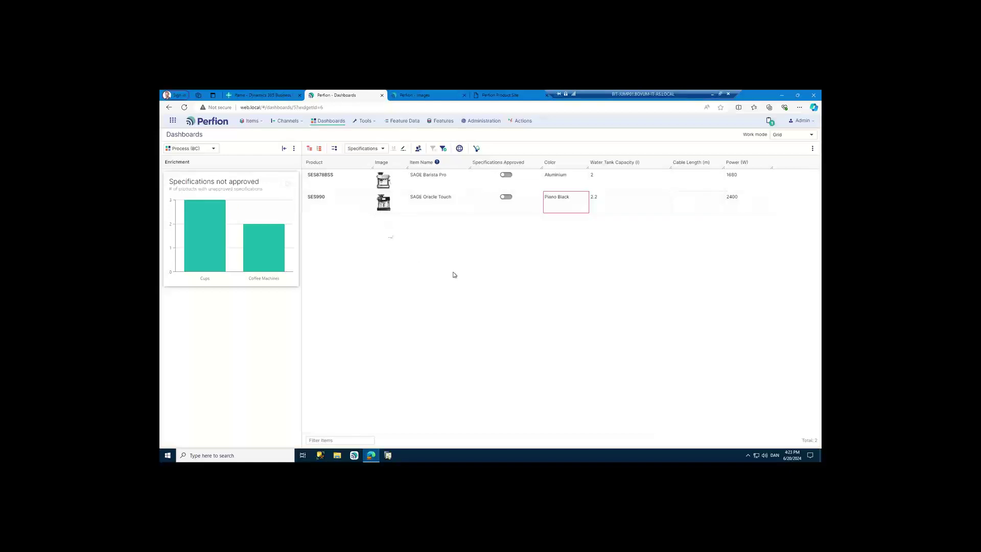
pyautogui.click(682, 187)
pyautogui.click(686, 208)
pyautogui.write('1,2')
pyautogui.press('Return')
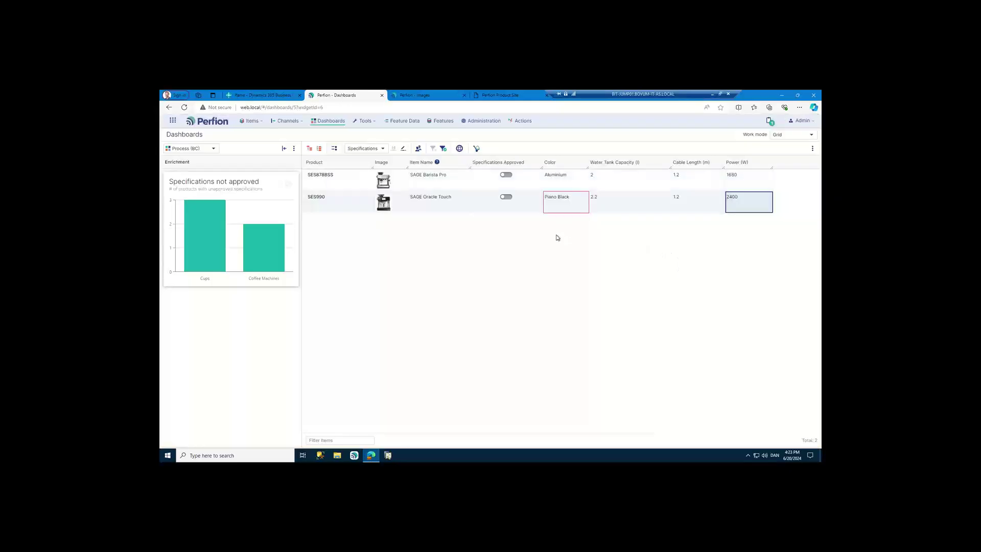
# - Change the SAGE Oracle Touch (SES990) colour to Black
pyautogui.doubleClick(560, 202)
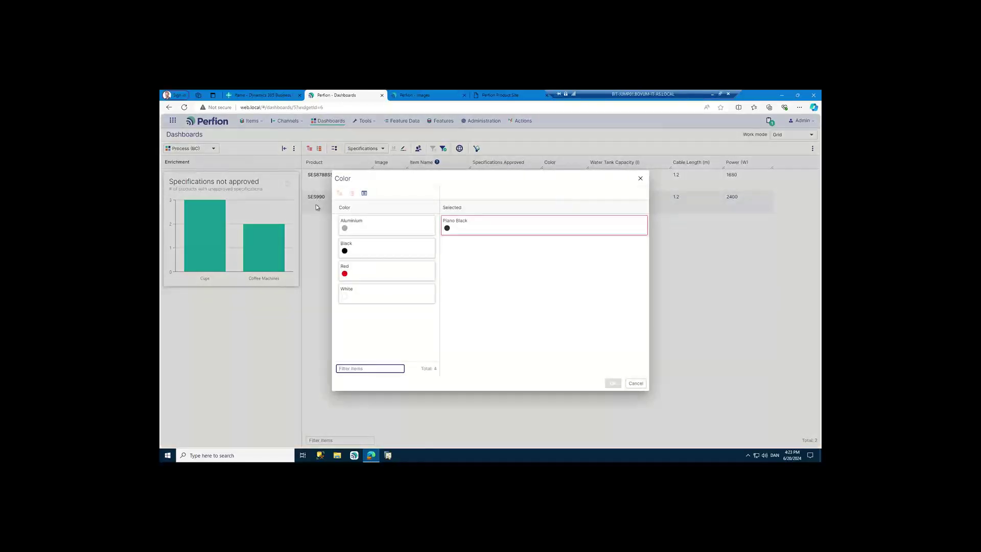
pyautogui.click(360, 252)
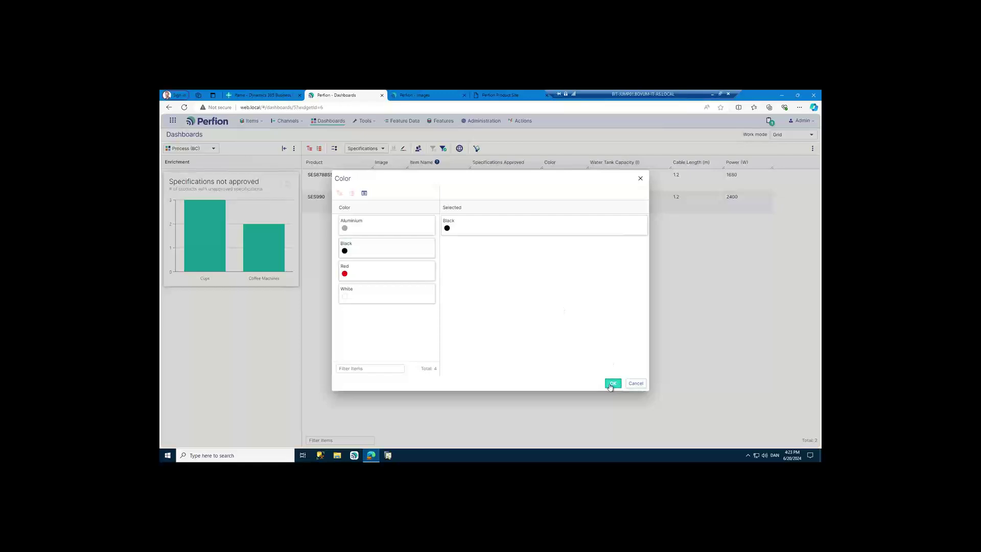
pyautogui.click(610, 384)
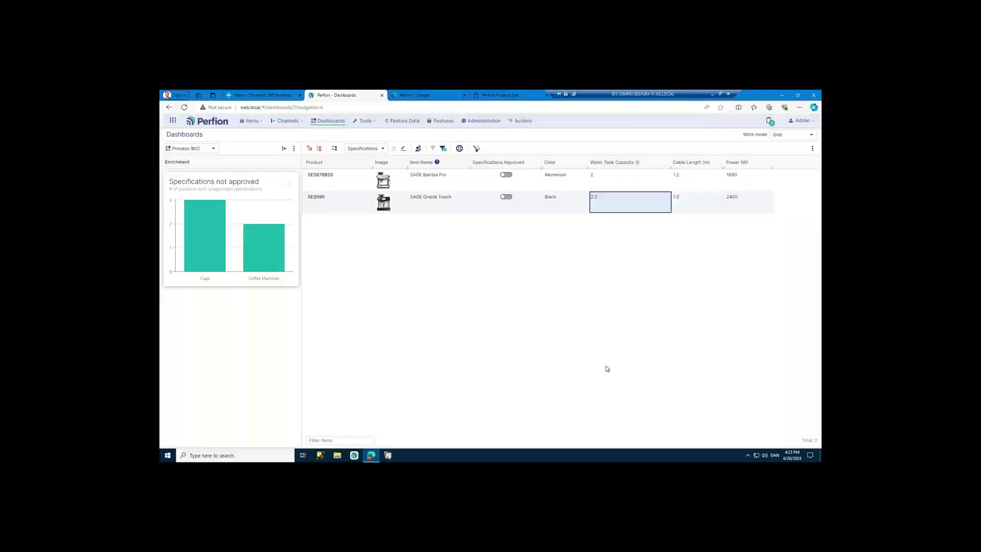
# - Approve specifications for SES878BSS and SES990, then return to the Process (BC) dashboard
pyautogui.click(526, 183)
pyautogui.click(527, 204)
pyautogui.press('space')
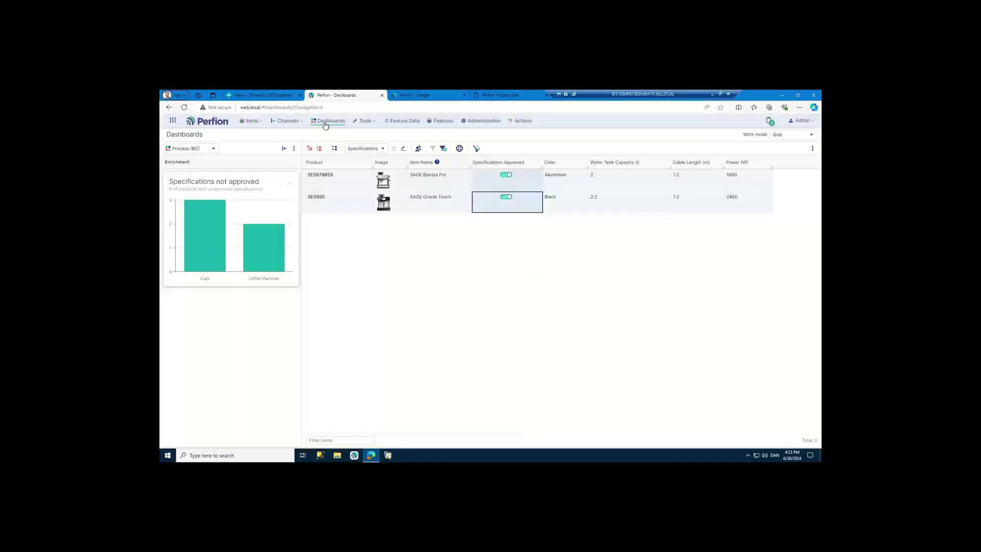
pyautogui.click(325, 125)
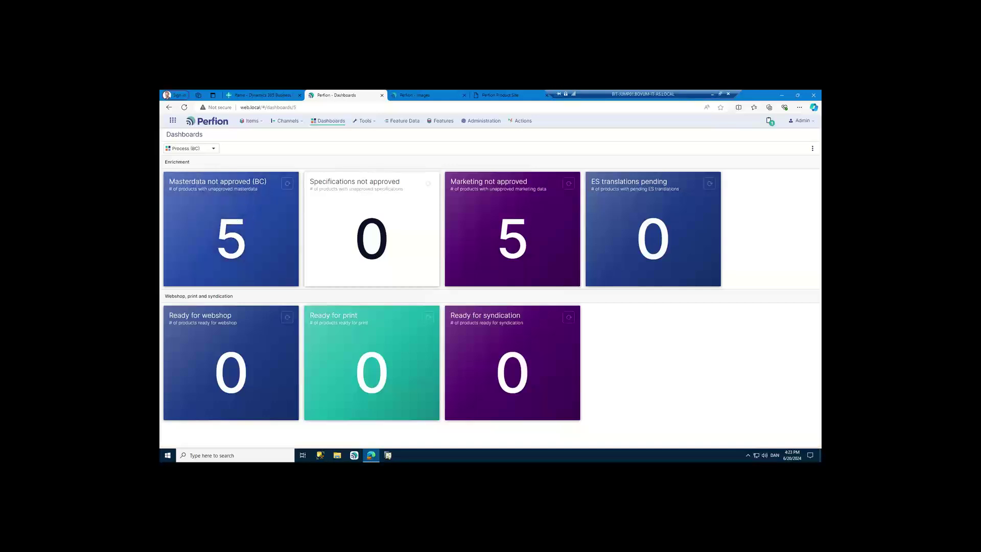
# - Open the Masterdata not approved (BC) tile to list its five products
pyautogui.click(225, 238)
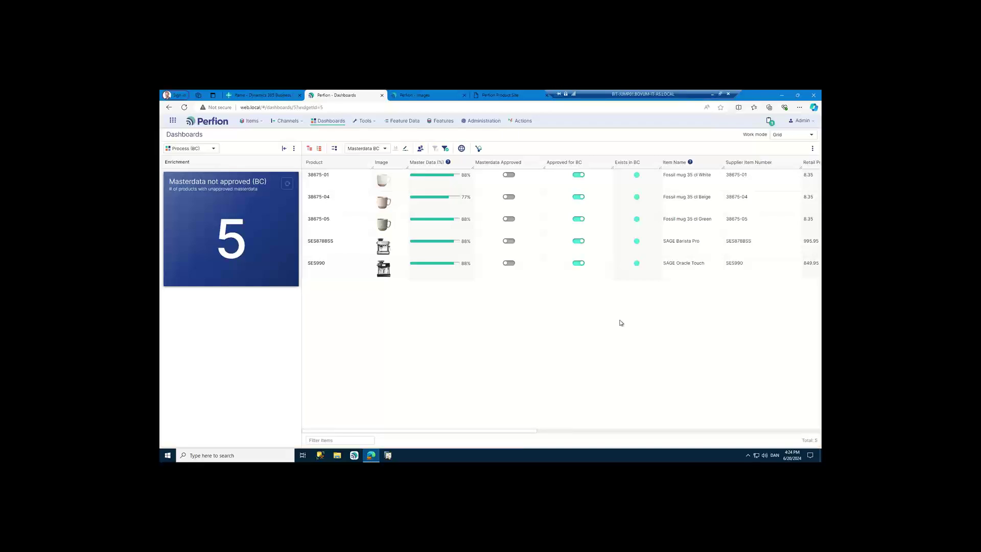
# - Freeze the grid columns up to Master Data and collapse the side panel for full width
pyautogui.rightClick(464, 278)
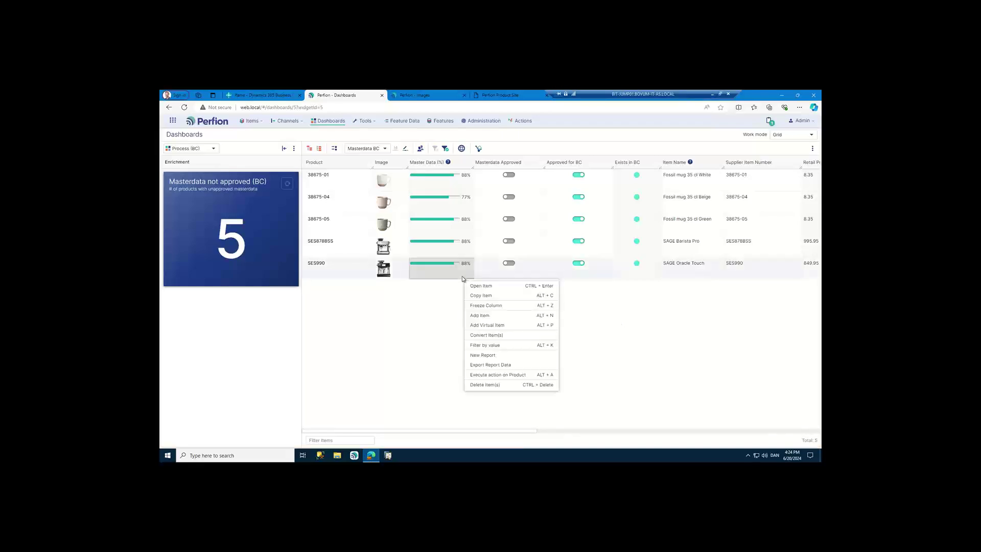
pyautogui.click(494, 307)
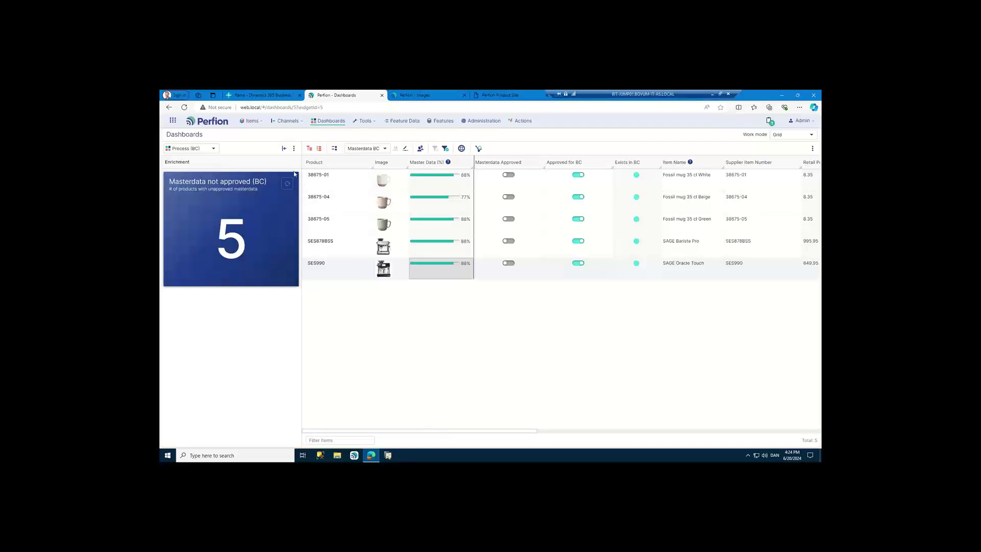
pyautogui.click(284, 148)
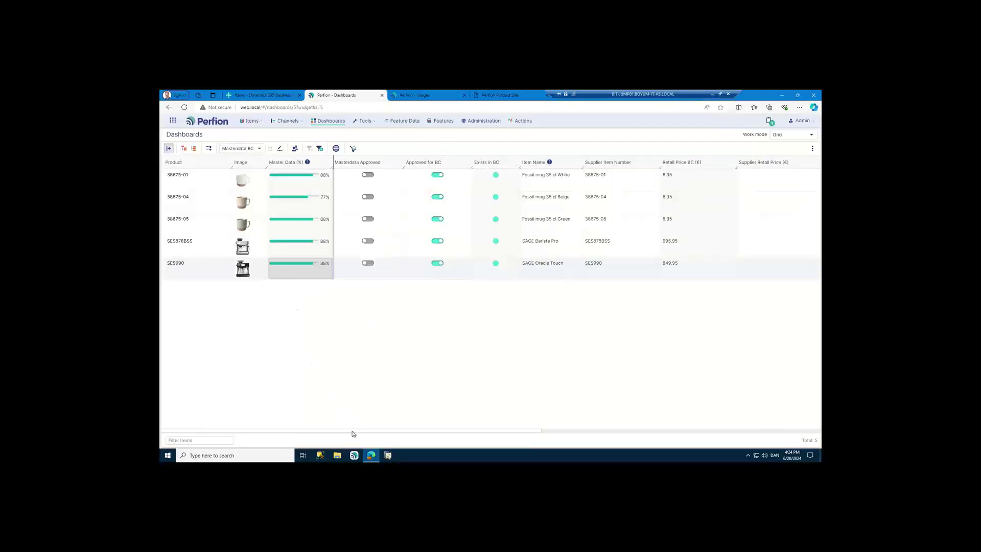
pyautogui.moveTo(354, 431); pyautogui.dragTo(511, 429)
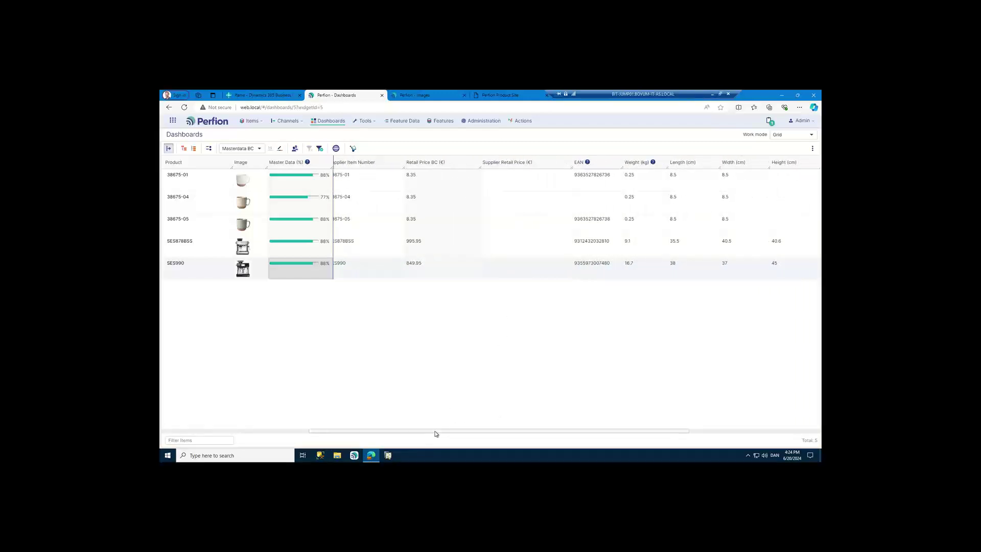
pyautogui.moveTo(436, 432); pyautogui.dragTo(485, 285)
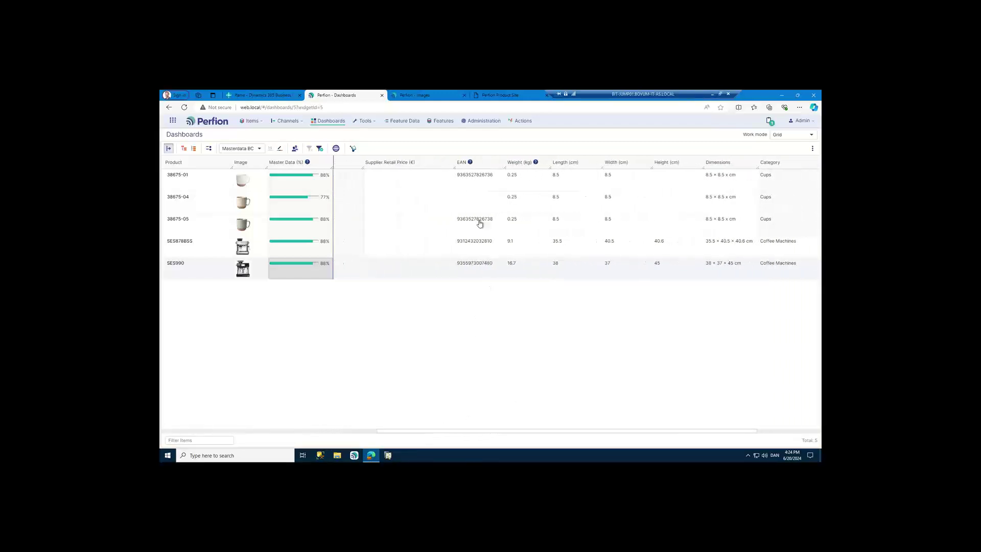
# - Enter EAN 12 for 38675-04 and a Height of 7 for all three cups
pyautogui.click(479, 198)
pyautogui.write('1234512345123')
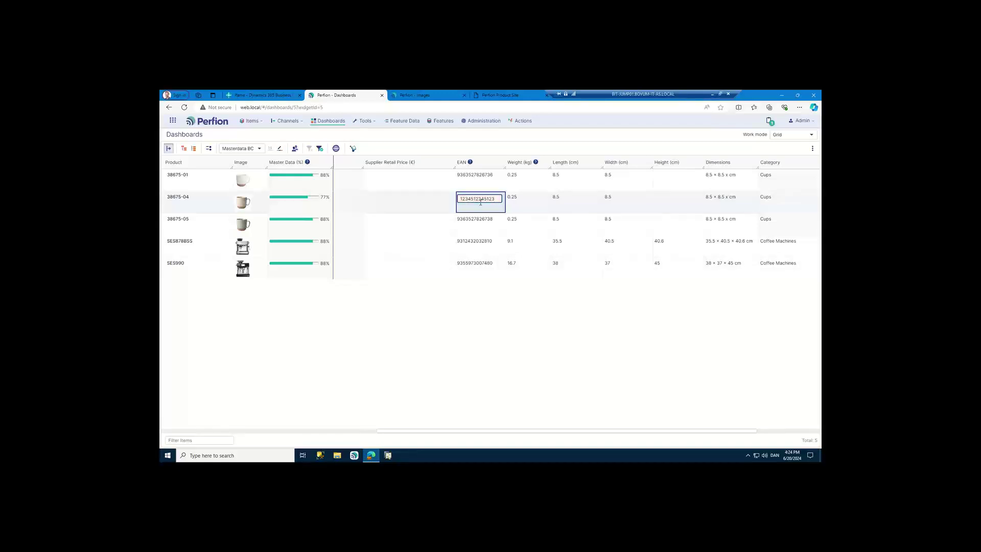
pyautogui.press('Return')
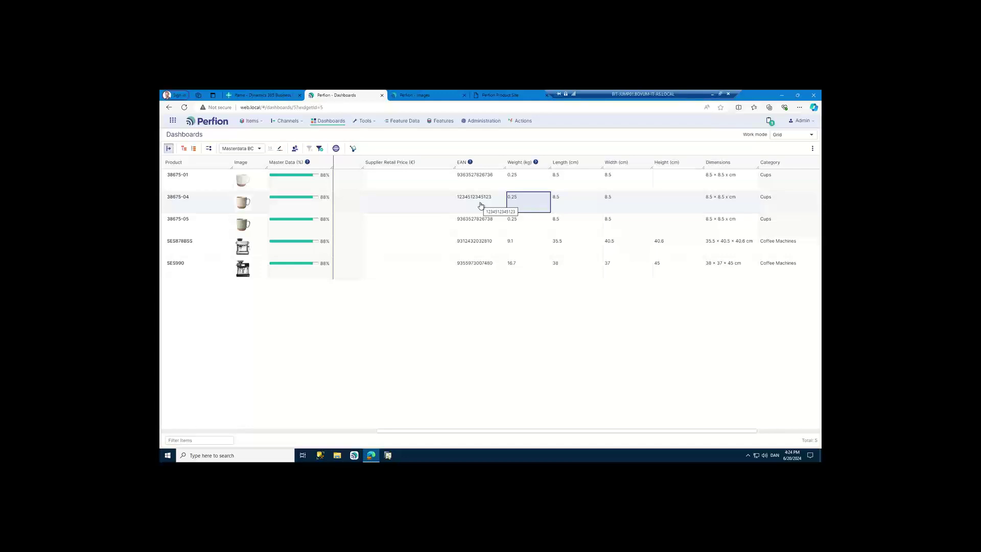
pyautogui.click(669, 187)
pyautogui.keyDown('shift'); pyautogui.click(676, 228); pyautogui.keyUp('shift')
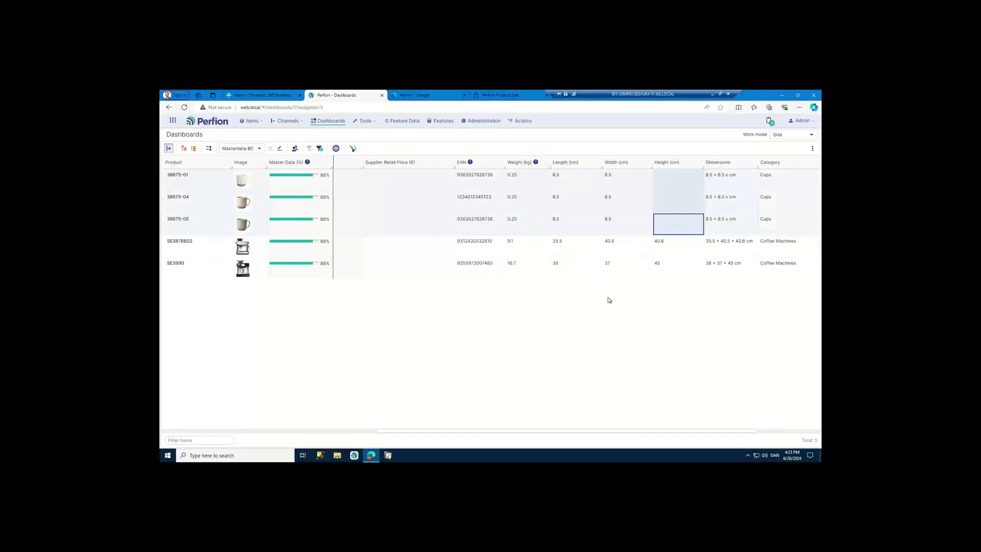
pyautogui.write('7')
pyautogui.press('Tab')
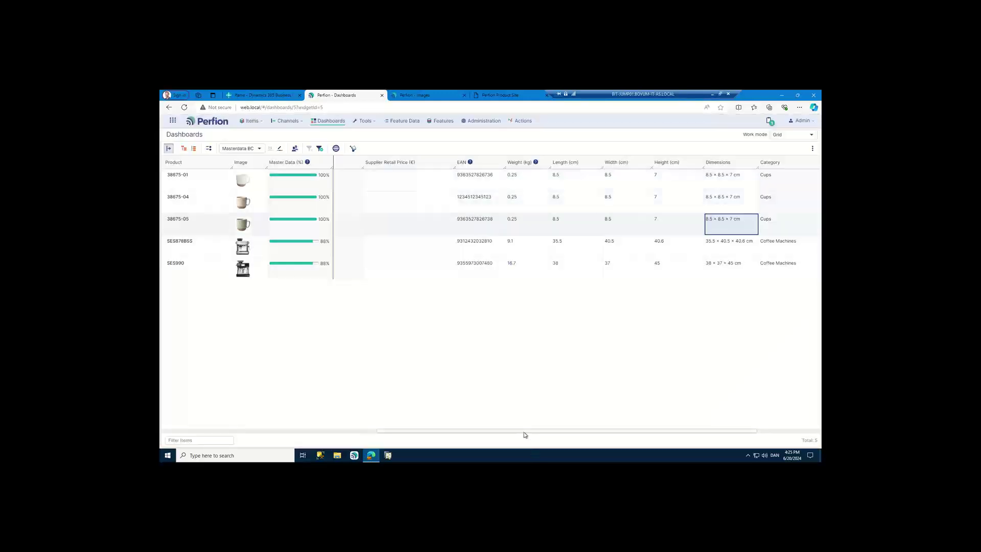
pyautogui.moveTo(525, 432); pyautogui.dragTo(617, 430)
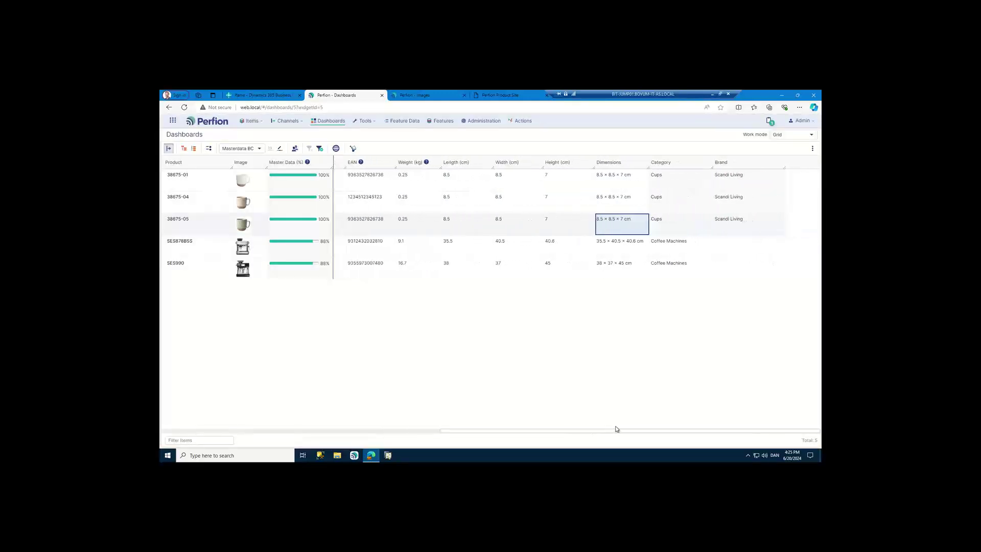
# - Set the Brand of both coffee machines to SAGE
pyautogui.moveTo(741, 252); pyautogui.dragTo(743, 273)
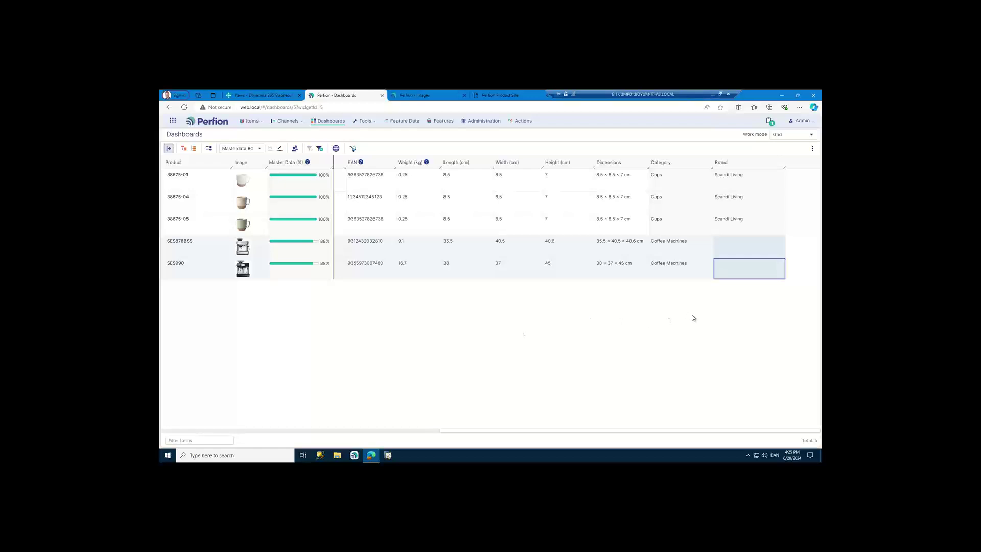
pyautogui.write('sa')
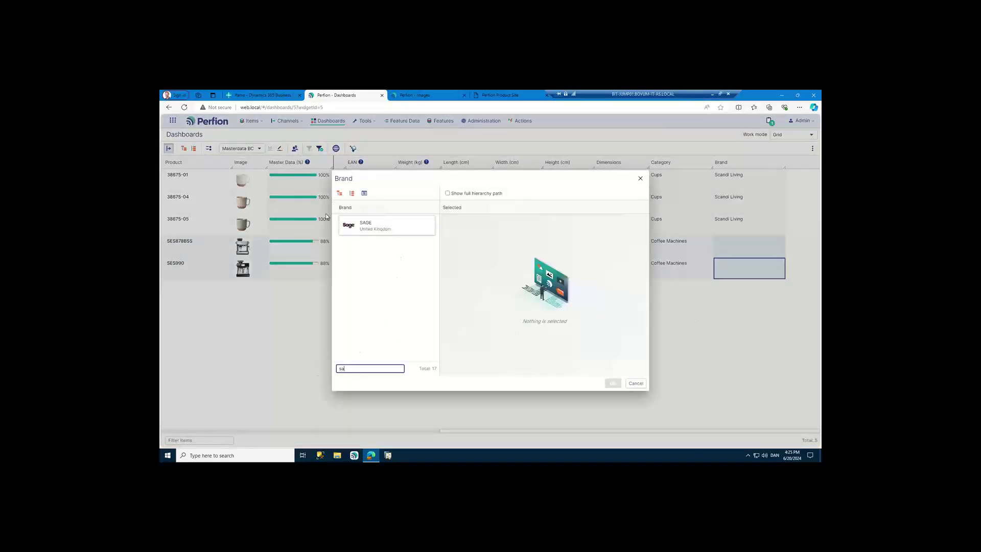
pyautogui.click(362, 229)
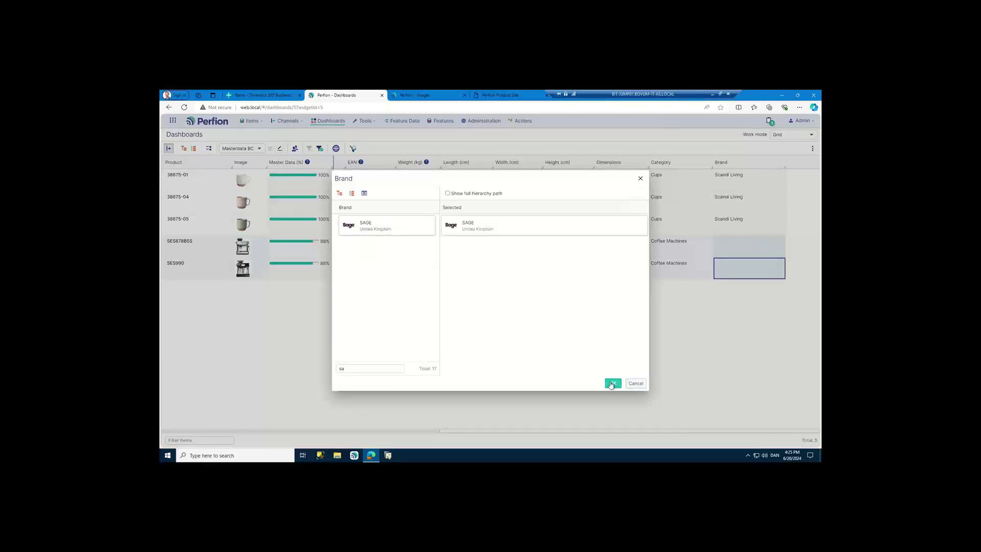
pyautogui.click(612, 384)
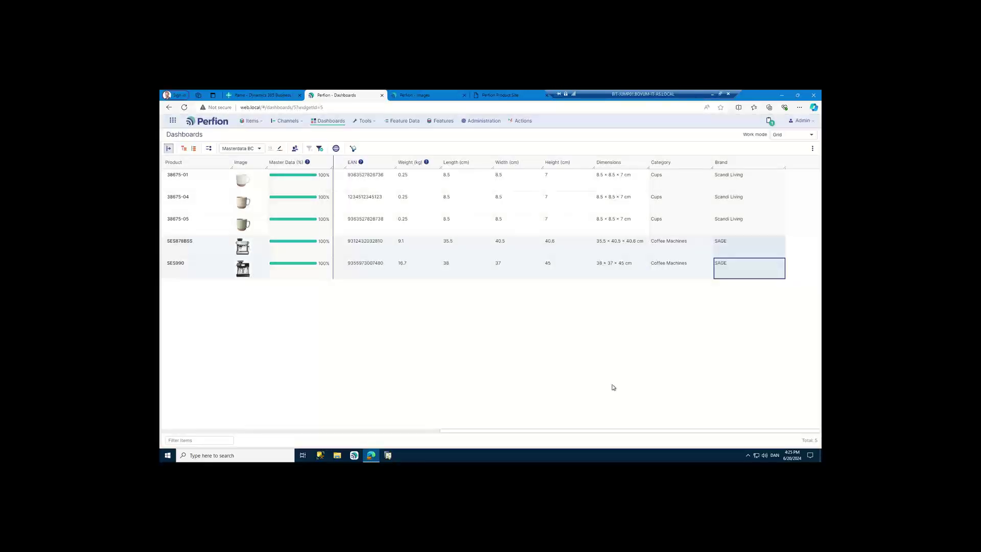
pyautogui.moveTo(591, 434); pyautogui.dragTo(339, 436)
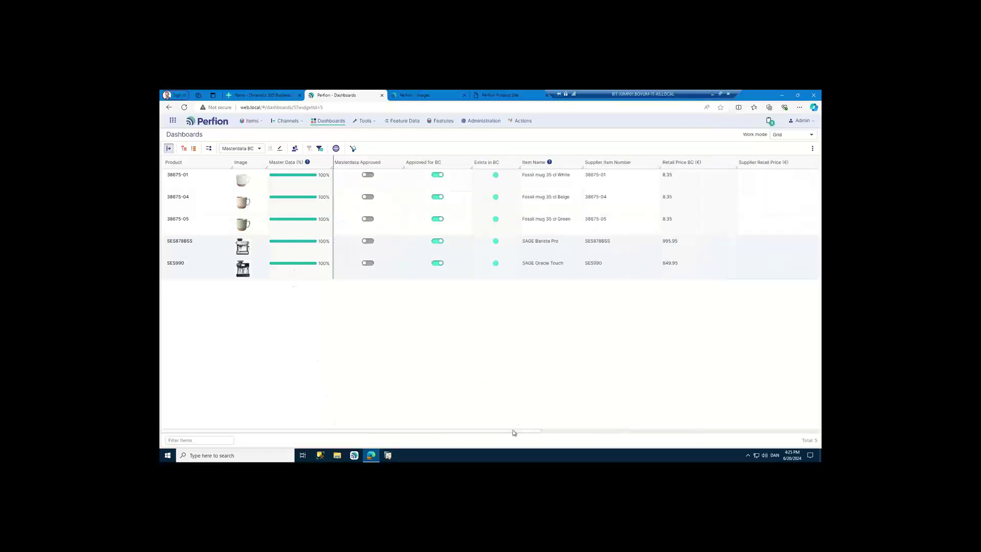
# - Expand the side panel and toggle Masterdata Approved on for all five products
pyautogui.click(169, 148)
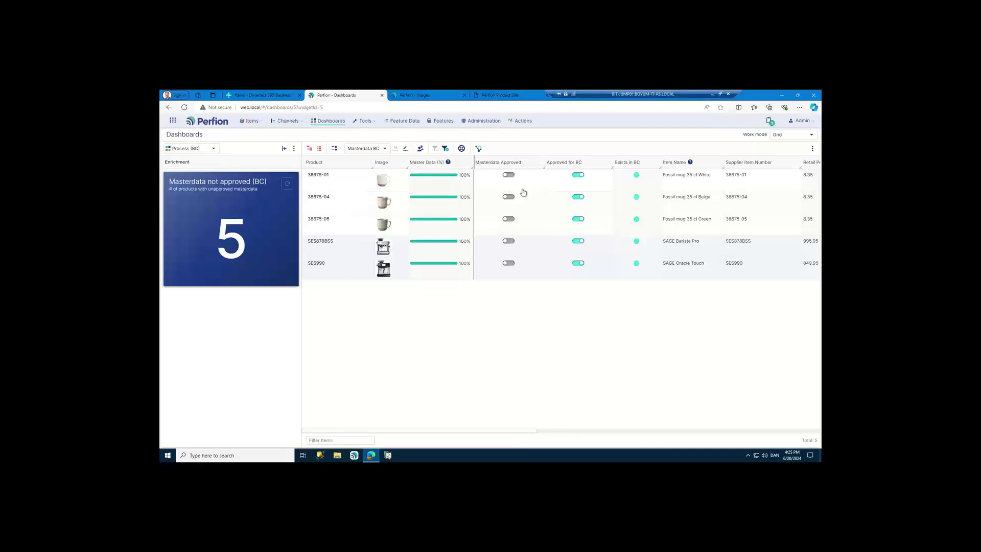
pyautogui.click(530, 188)
pyautogui.keyDown('shift'); pyautogui.click(527, 271); pyautogui.keyUp('shift')
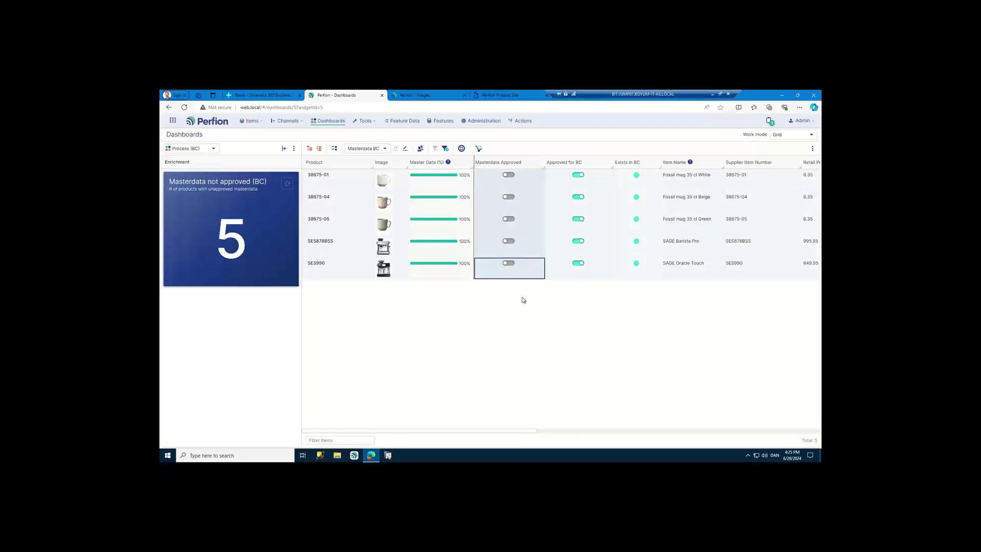
pyautogui.press('space')
# - From the Process (BC) dashboard, open Marketing not approved and review SAGE Barista Pro's empty Description
pyautogui.click(332, 124)
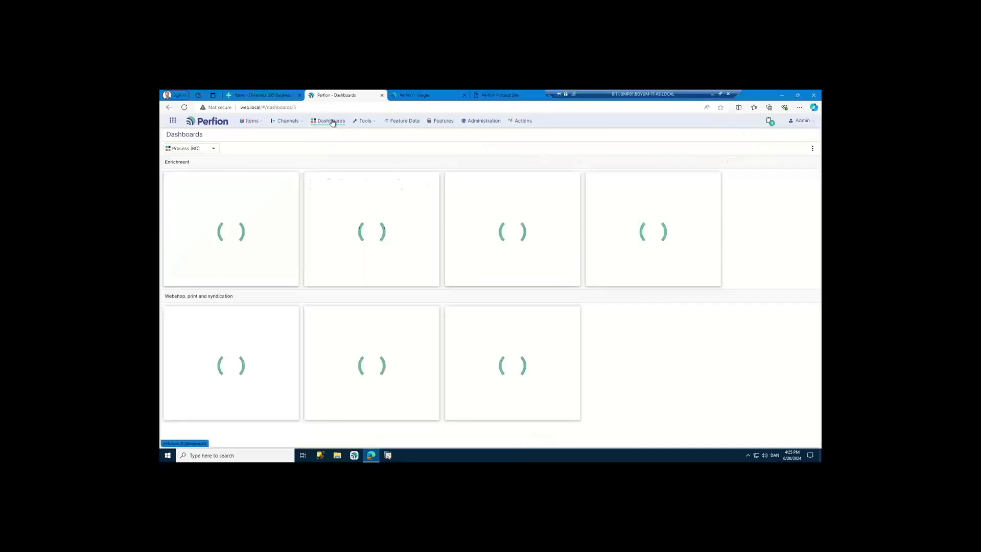
pyautogui.click(505, 238)
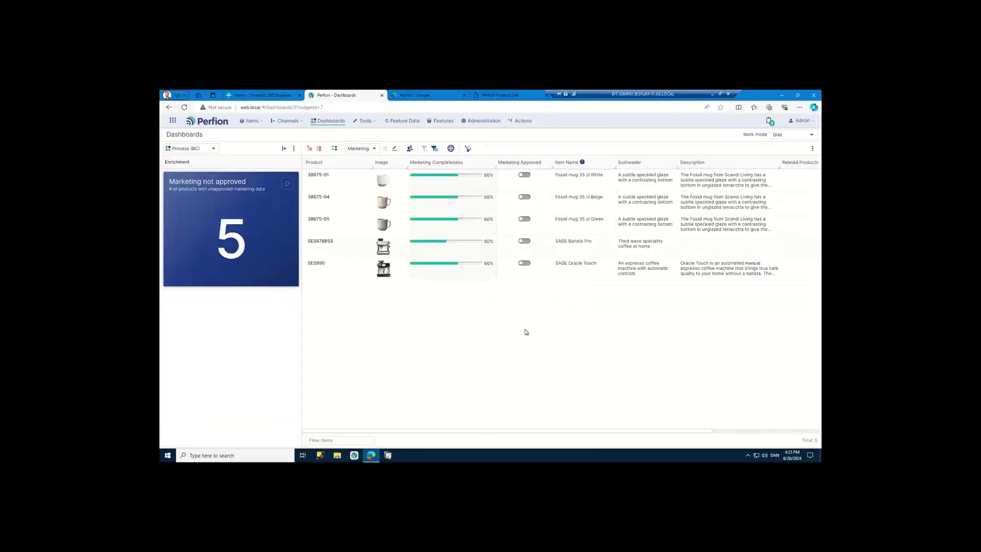
pyautogui.moveTo(598, 432); pyautogui.dragTo(722, 429)
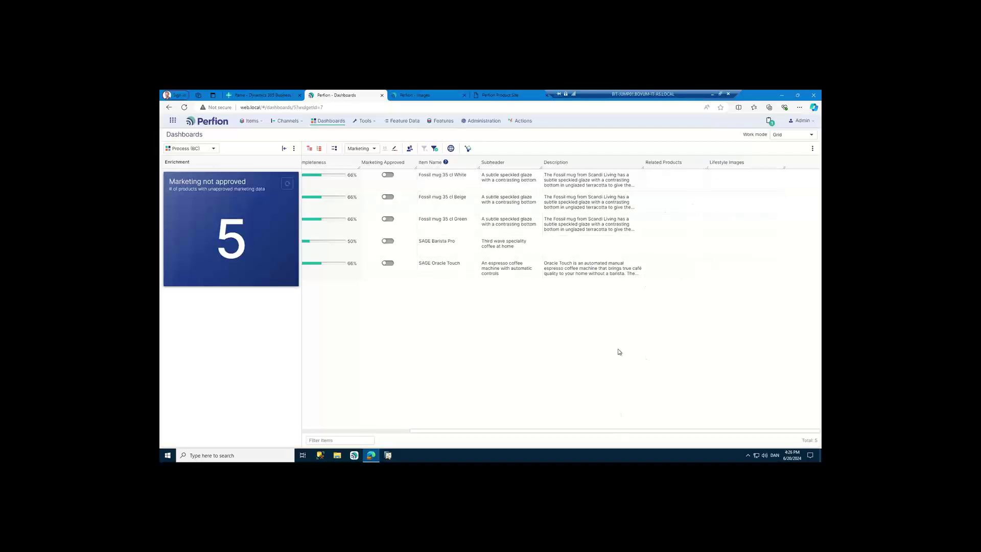
pyautogui.click(581, 250)
pyautogui.moveTo(578, 433); pyautogui.dragTo(410, 445)
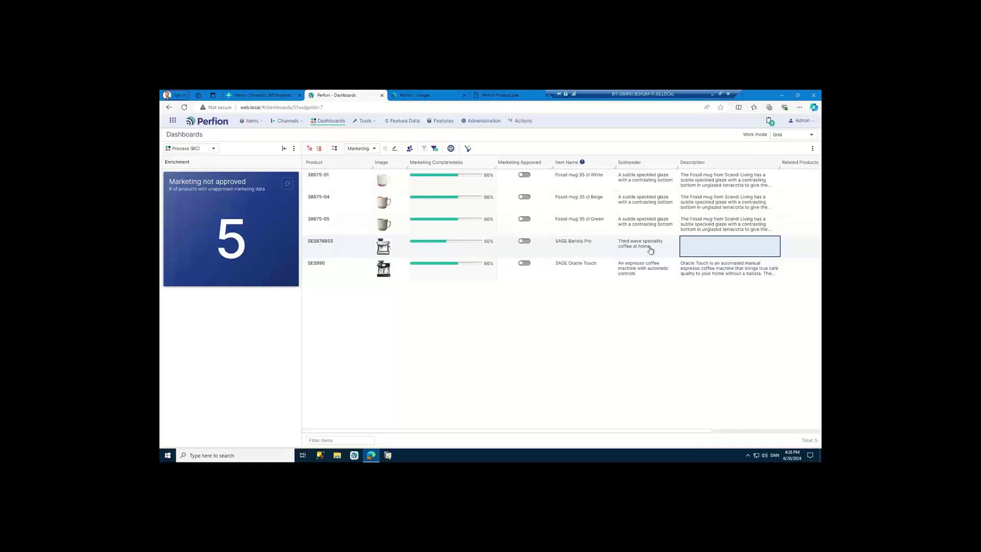
# - Run the 'ChatGPT - Marketing Description' action on SAGE Barista Pro
pyautogui.rightClick(706, 251)
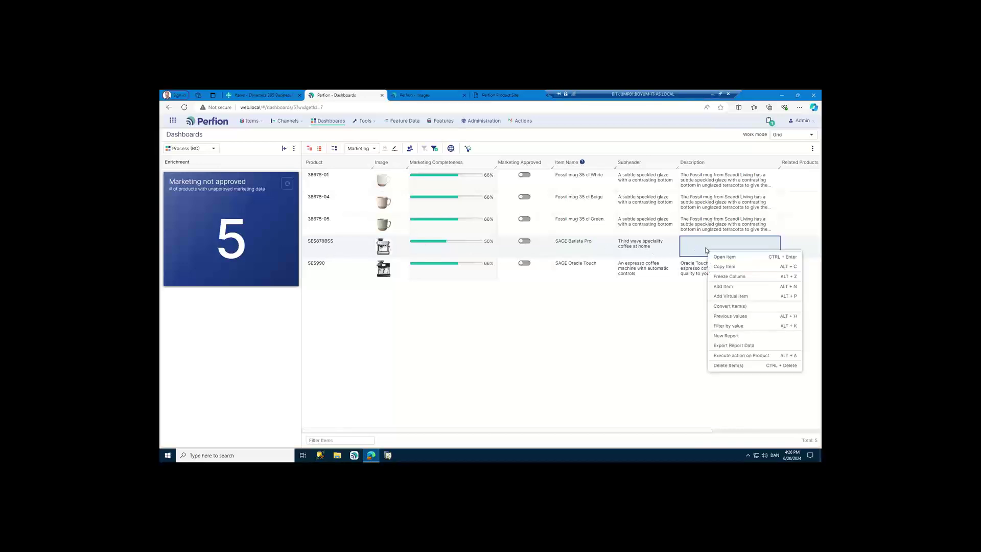
pyautogui.click(750, 356)
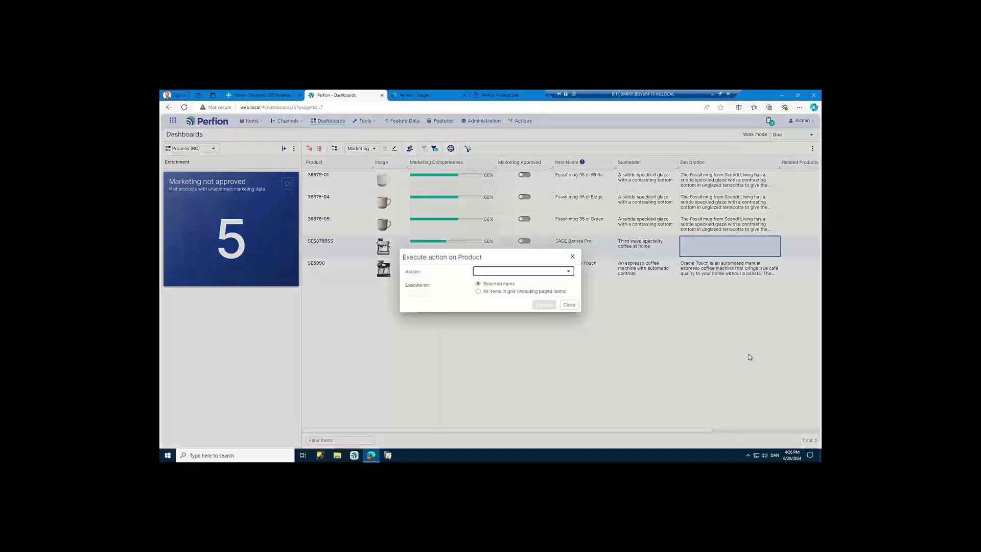
pyautogui.click(566, 272)
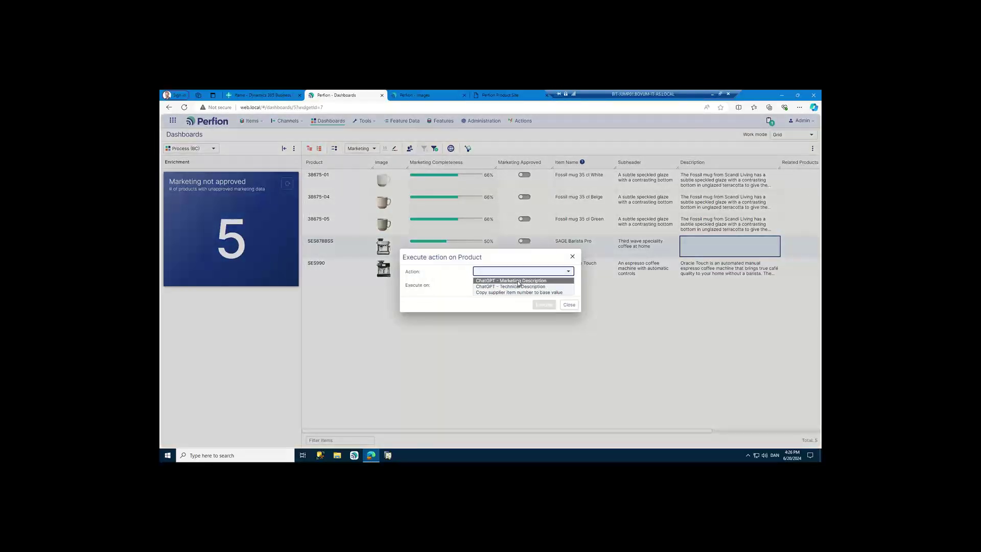
pyautogui.click(517, 281)
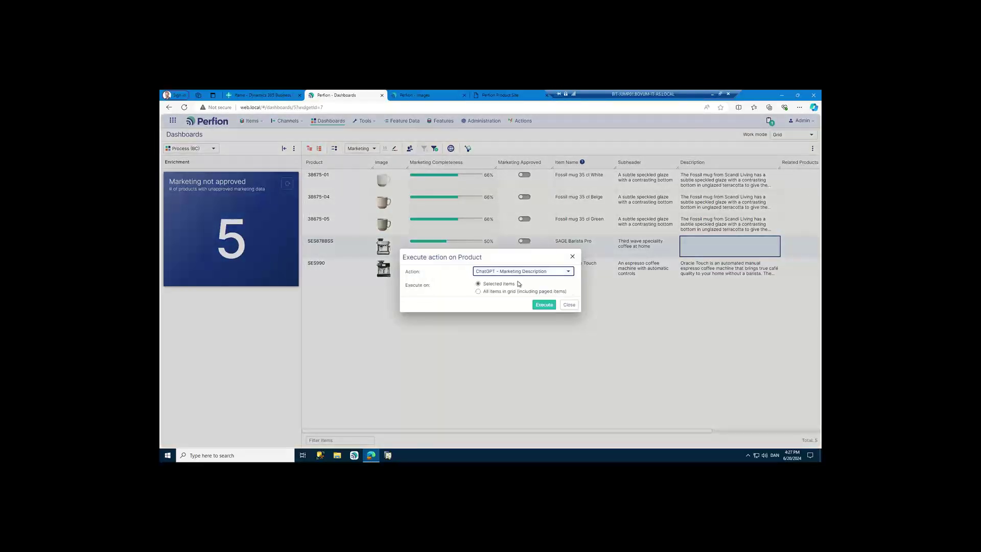
pyautogui.click(544, 305)
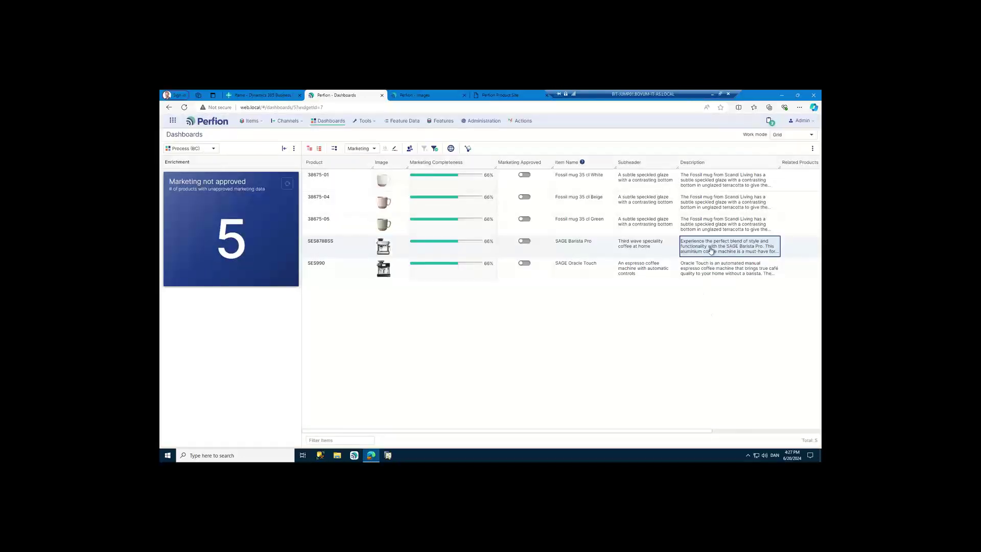
# - Read SAGE Barista Pro's ChatGPT-generated description, close it unchanged, and scroll the grid right
pyautogui.doubleClick(711, 250)
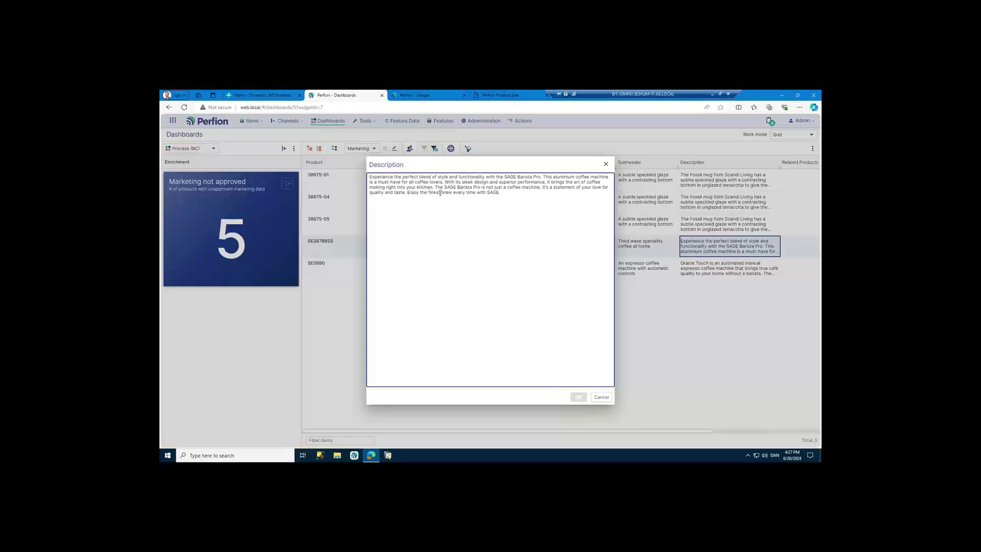
pyautogui.click(601, 397)
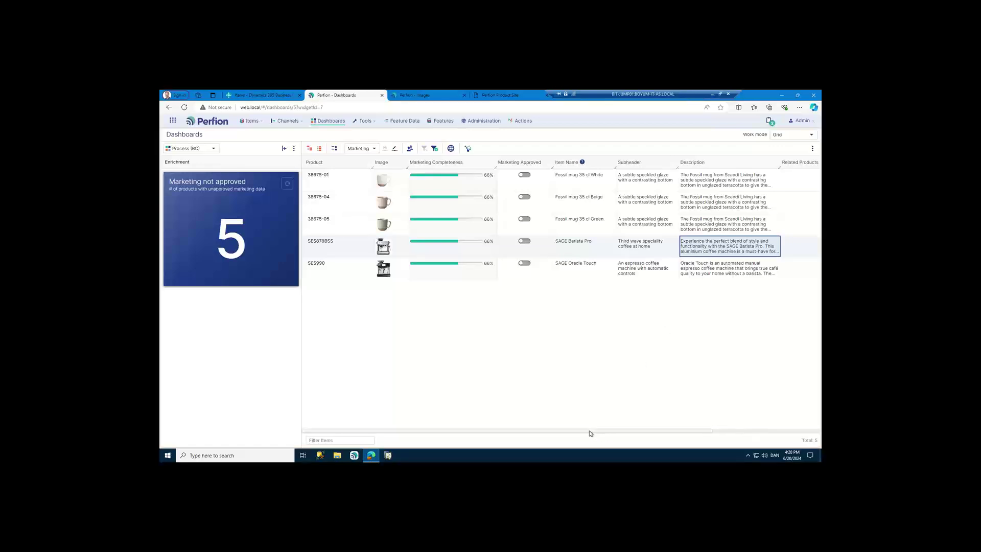
pyautogui.moveTo(593, 433); pyautogui.dragTo(699, 350)
# - Select the Related Products cells of all five products and open the related products picker
pyautogui.click(677, 190)
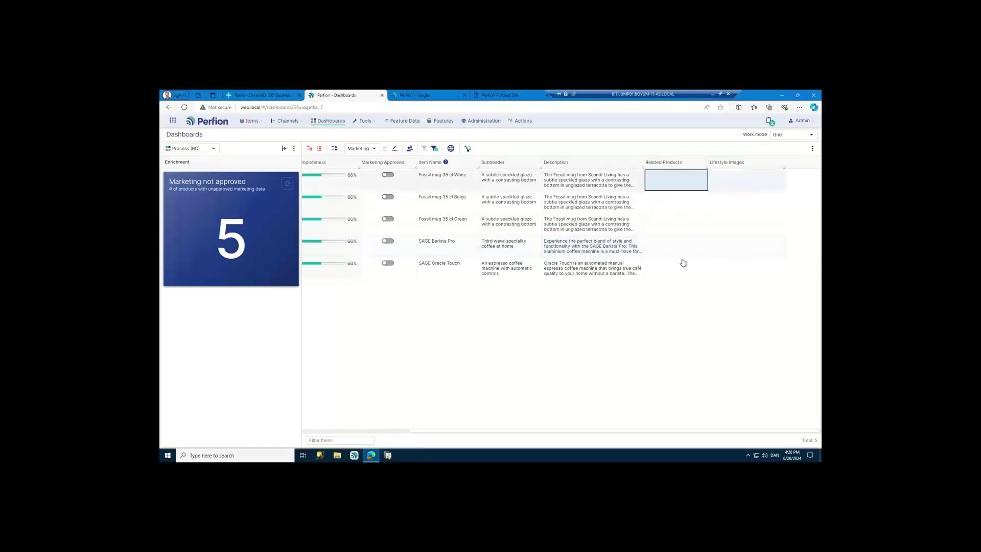
pyautogui.keyDown('shift'); pyautogui.click(679, 270); pyautogui.keyUp('shift')
pyautogui.moveTo(625, 431); pyautogui.dragTo(479, 453)
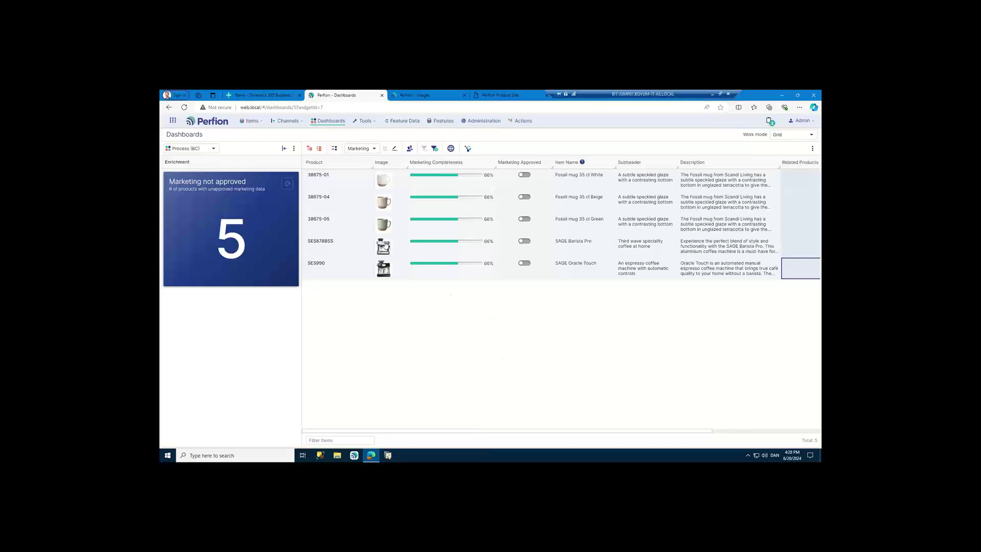
pyautogui.moveTo(466, 433); pyautogui.dragTo(630, 426)
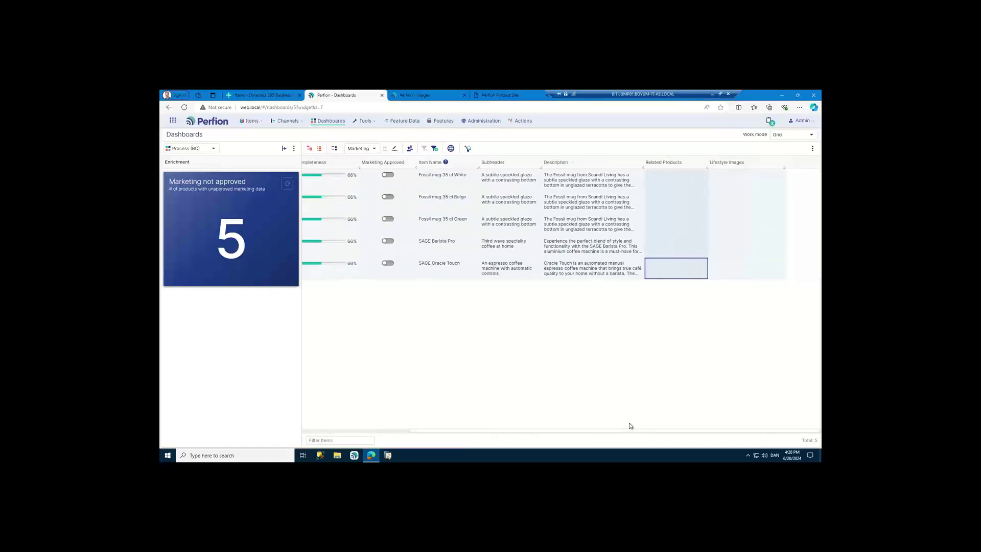
pyautogui.press('Return')
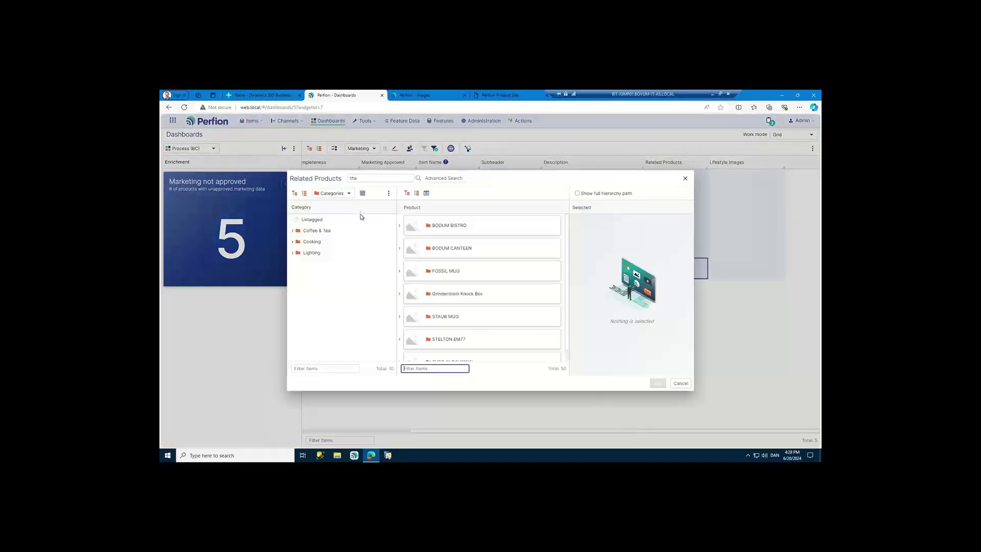
# - Search 'vac' and add Vacuum Jug EM77 Red (982ST) as the related product
pyautogui.doubleClick(358, 178)
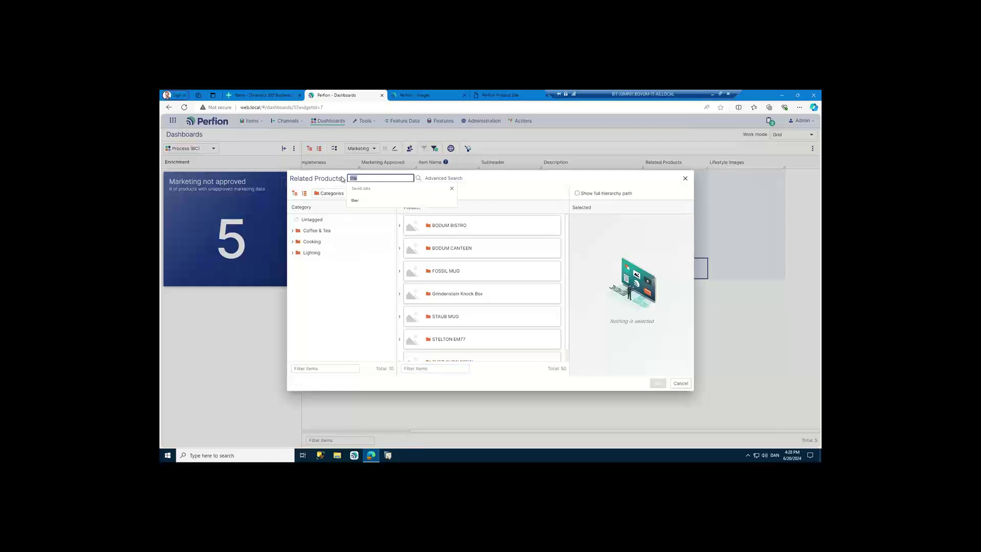
pyautogui.click(293, 230)
pyautogui.click(314, 286)
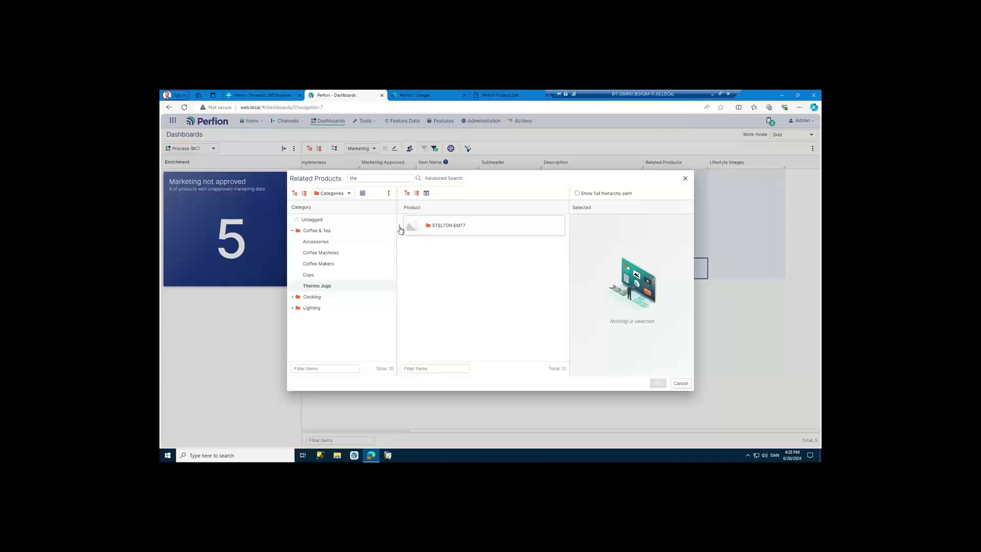
pyautogui.click(400, 228)
pyautogui.click(389, 180)
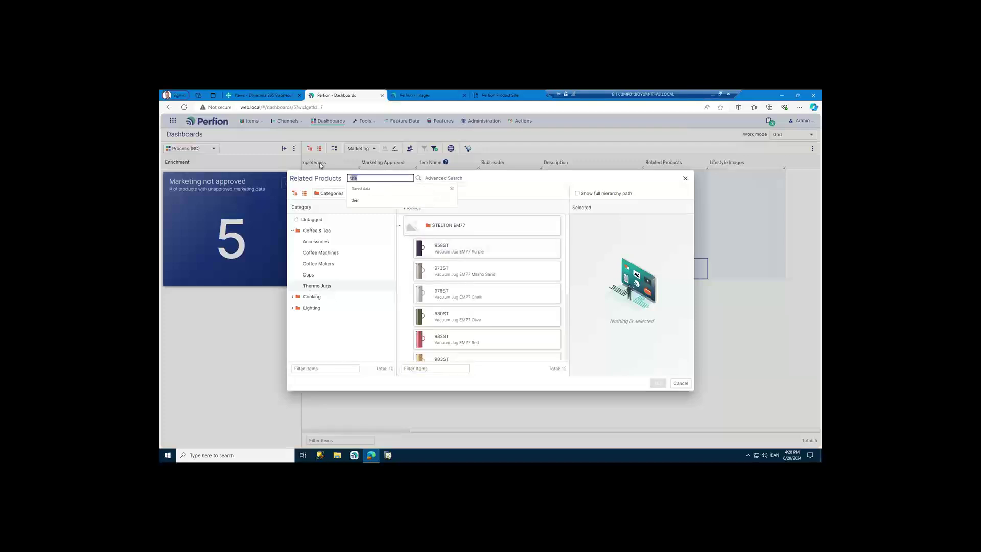
pyautogui.write('vac')
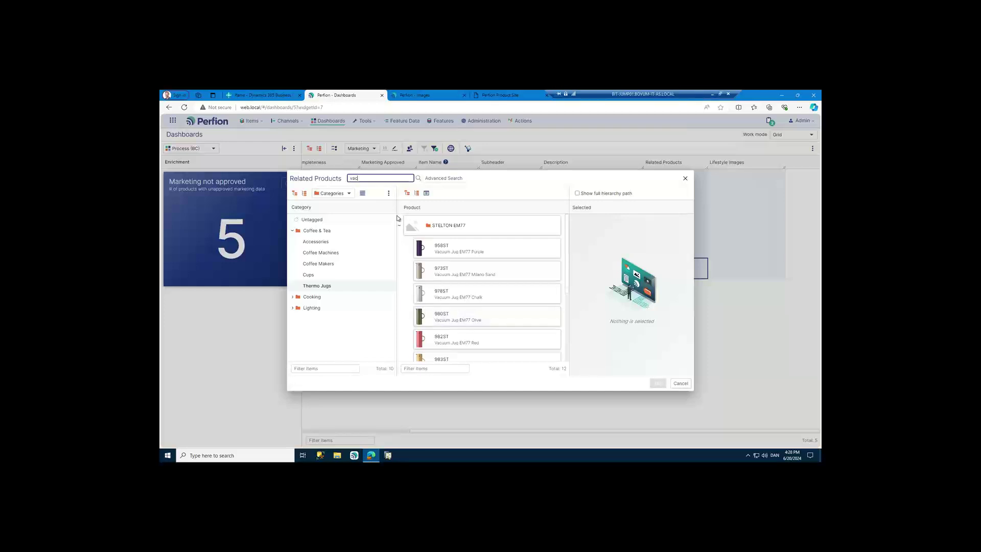
pyautogui.press('Return')
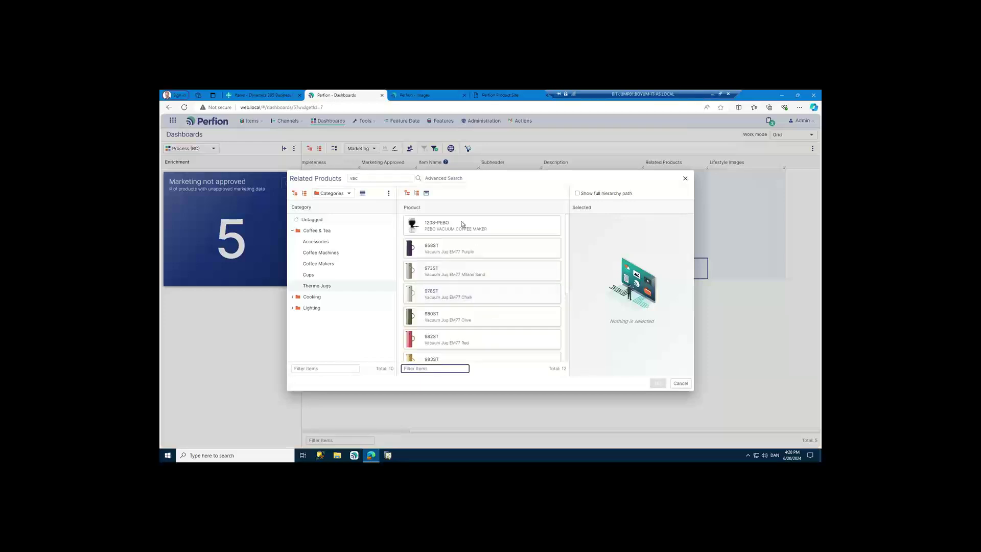
pyautogui.scroll(-1, 485, 329)
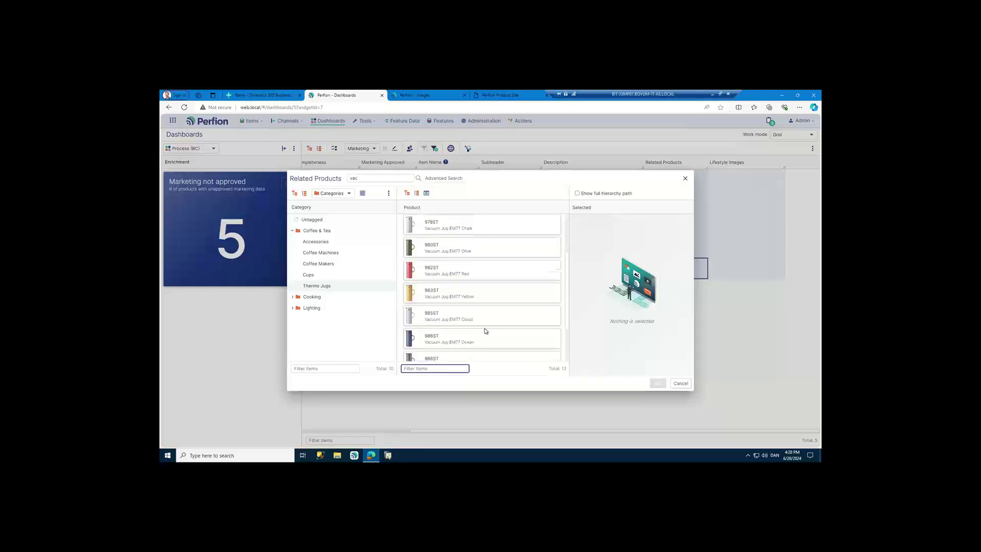
pyautogui.doubleClick(451, 275)
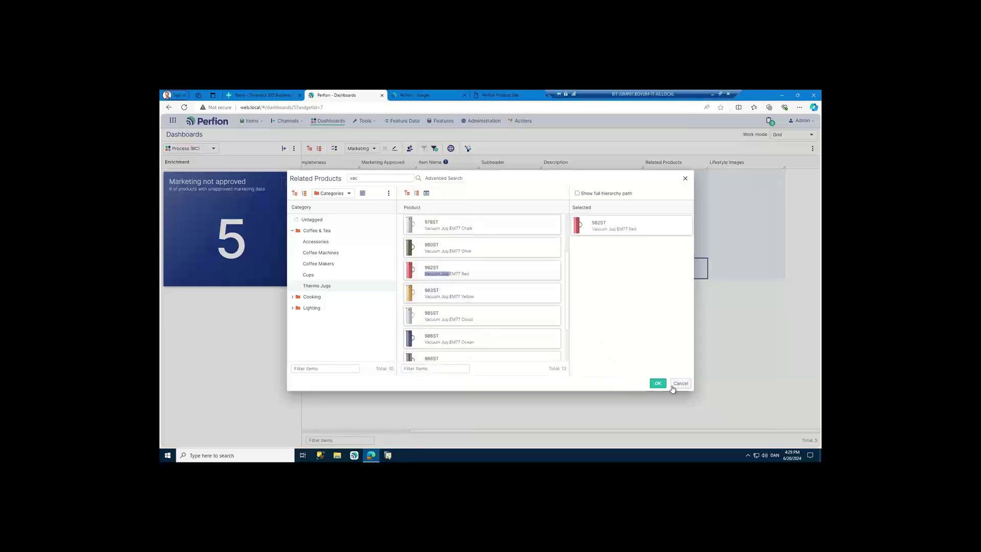
pyautogui.click(657, 383)
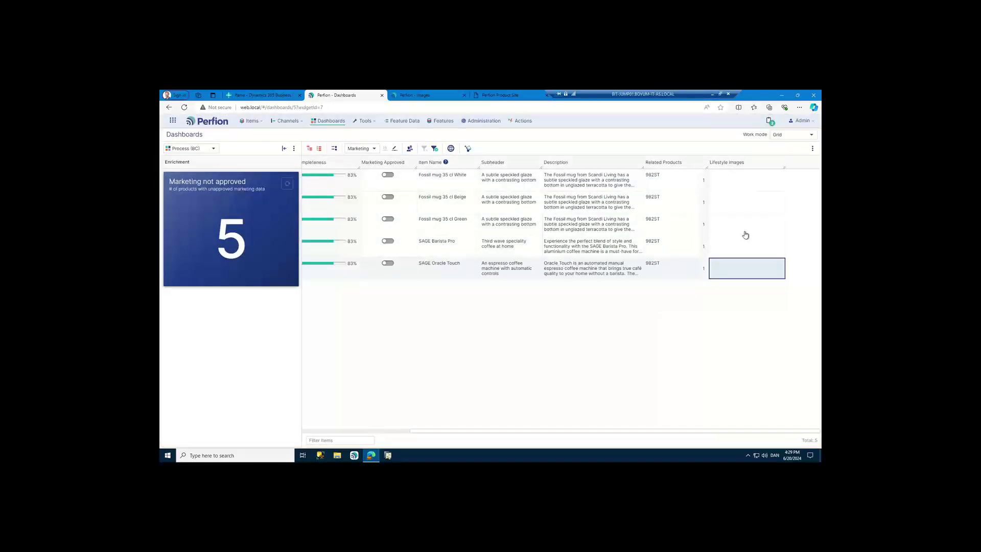
# - Pick I Love Coffee.jpg, Cup in sunlight.jpg and Coffee Shop Lifestyle.jpg as lifestyle images, I Love Coffee first
pyautogui.keyDown('shift'); pyautogui.click(739, 183); pyautogui.keyUp('shift')
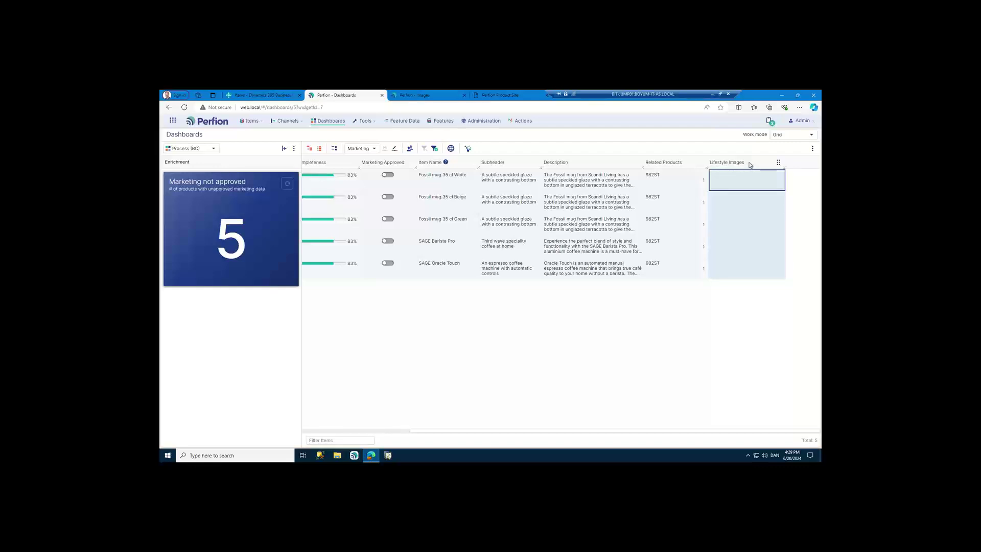
pyautogui.press('Return')
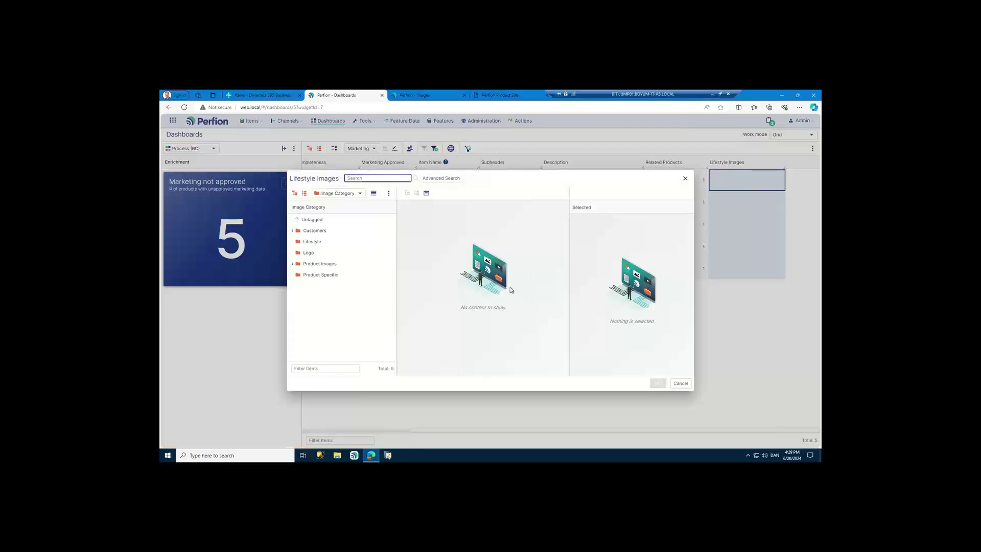
pyautogui.click(313, 242)
pyautogui.scroll(-5, 481, 285)
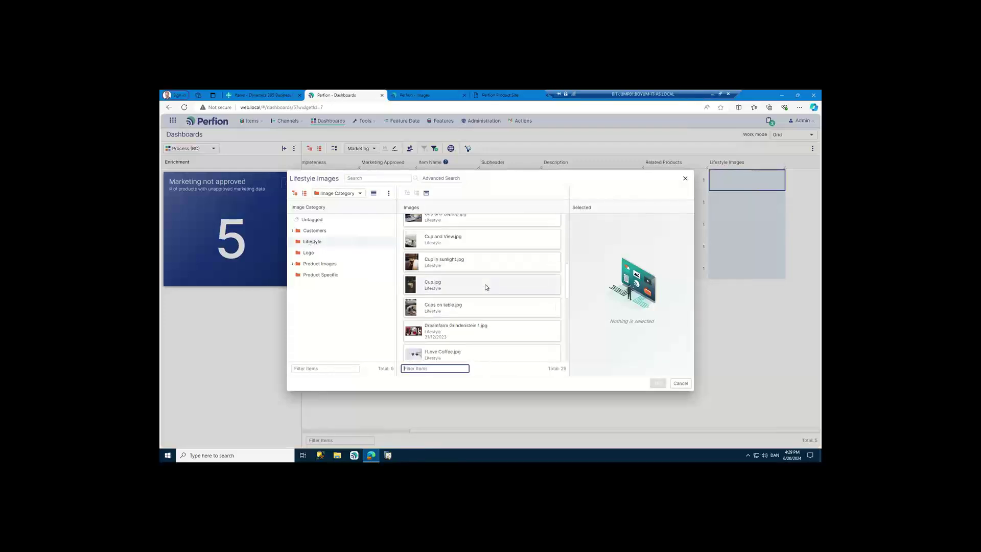
pyautogui.scroll(-2, 486, 286)
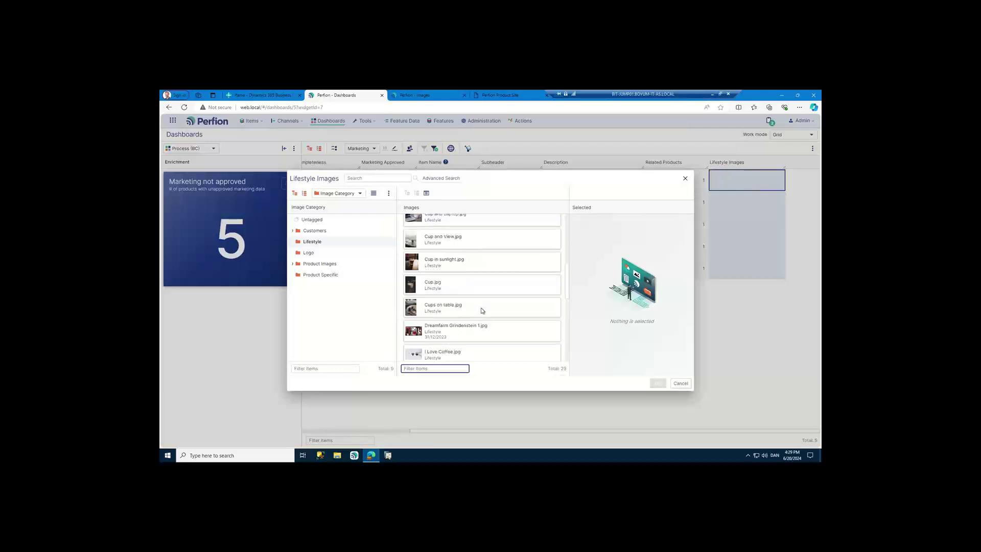
pyautogui.click(447, 262)
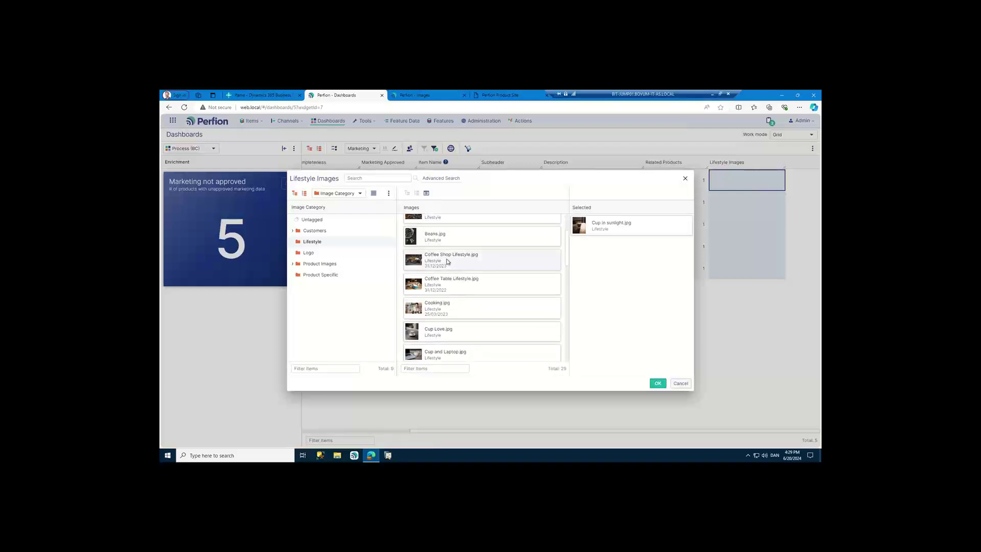
pyautogui.click(447, 261)
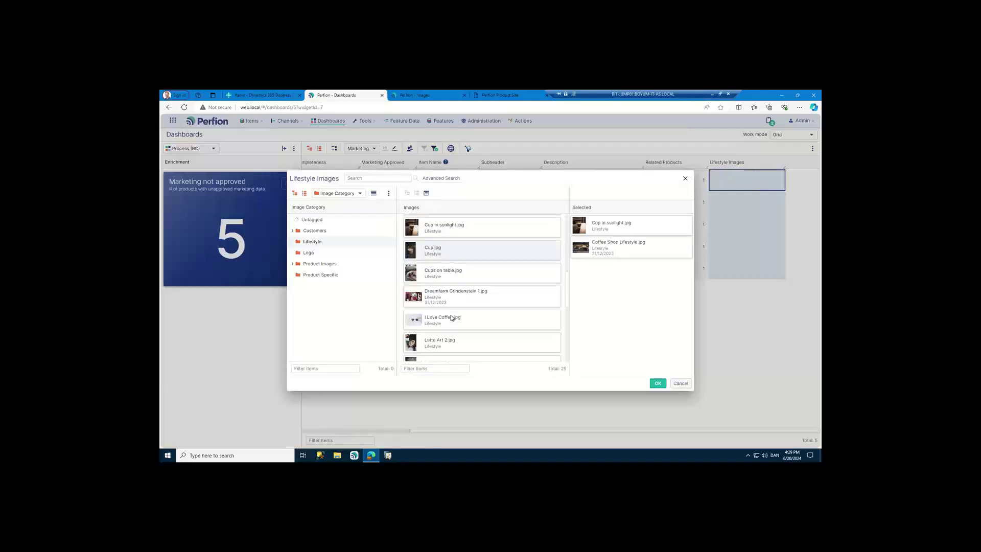
pyautogui.click(452, 318)
pyautogui.moveTo(622, 272); pyautogui.dragTo(629, 230)
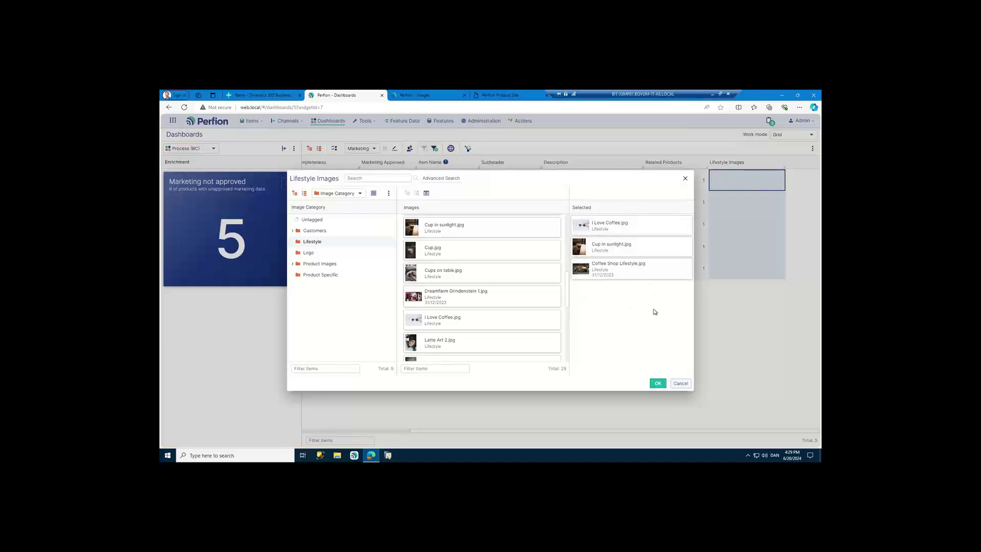
# - Confirm the three lifestyle images in the Lifestyle Images dialog for all five products
pyautogui.click(658, 383)
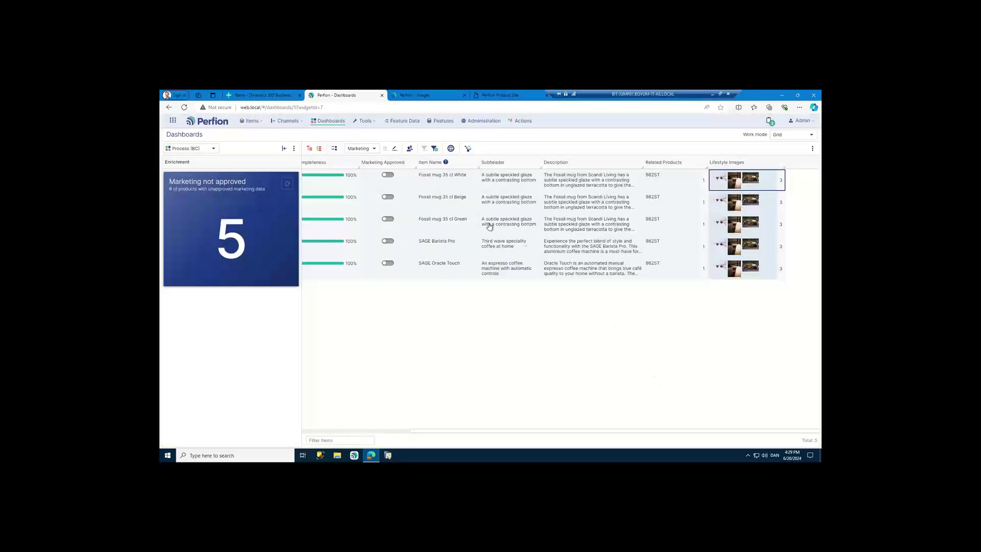
# - Turn on Marketing Approved for rows 1–5 and go back to the Dashboards
pyautogui.hscroll(-5, 455, 430)
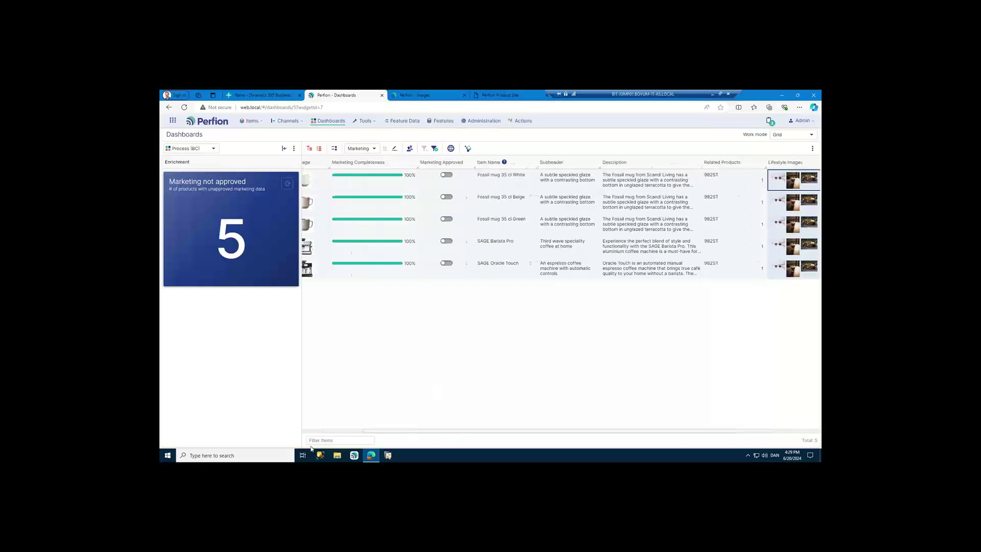
pyautogui.click(539, 189)
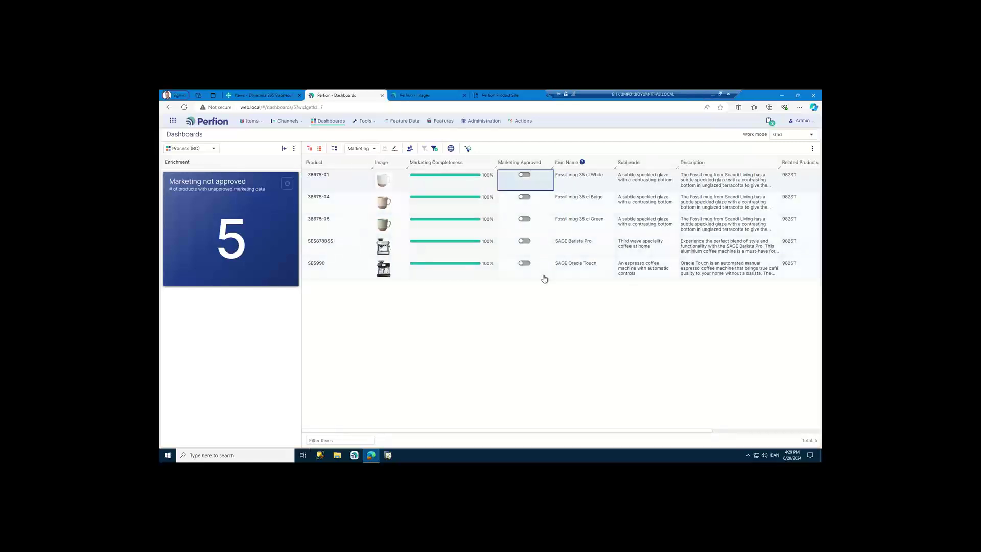
pyautogui.keyDown('shift'); pyautogui.click(543, 277); pyautogui.keyUp('shift')
pyautogui.press('space')
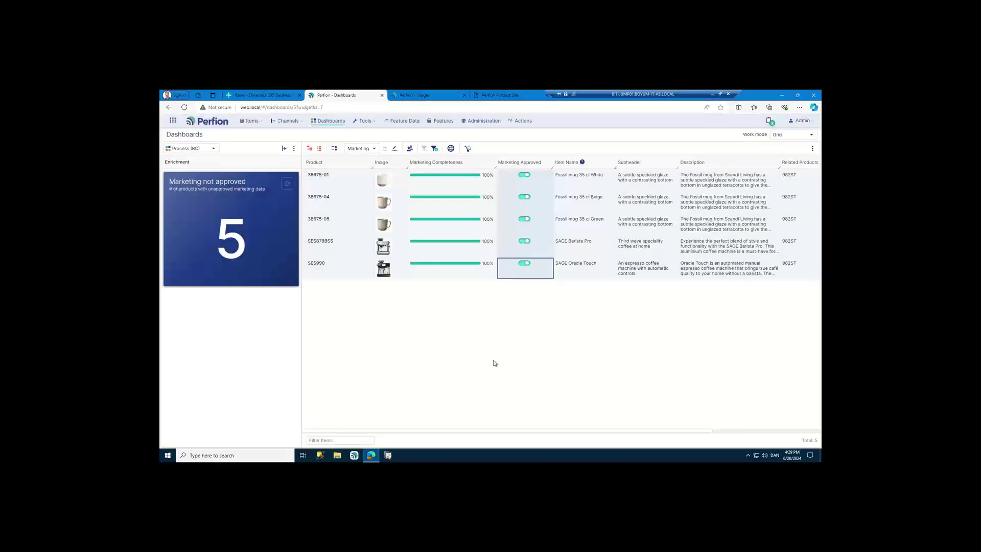
pyautogui.click(331, 123)
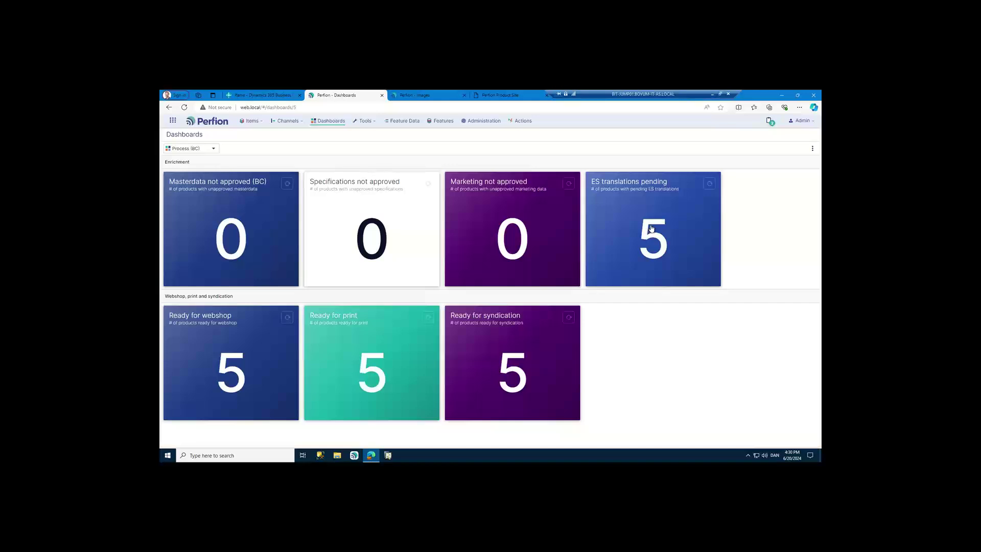
# - Log out of the admin account, log in with the translator's username, and open Dashboards
pyautogui.click(803, 122)
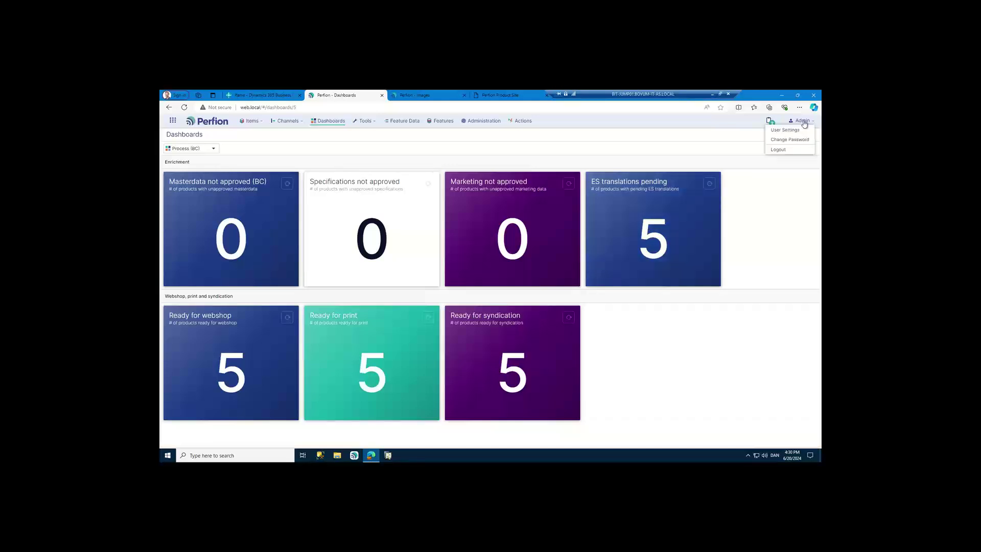
pyautogui.click(779, 150)
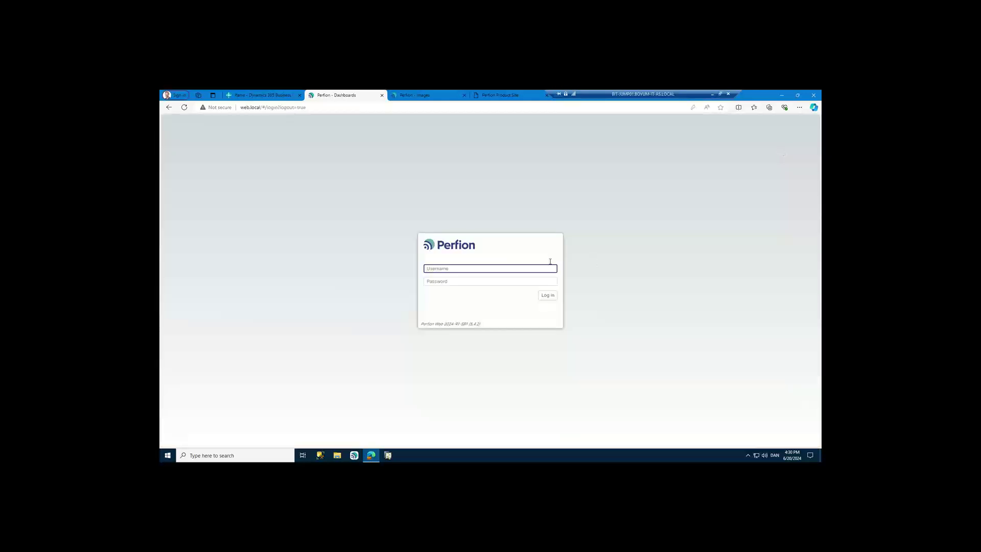
pyautogui.write('enes')
pyautogui.click(548, 295)
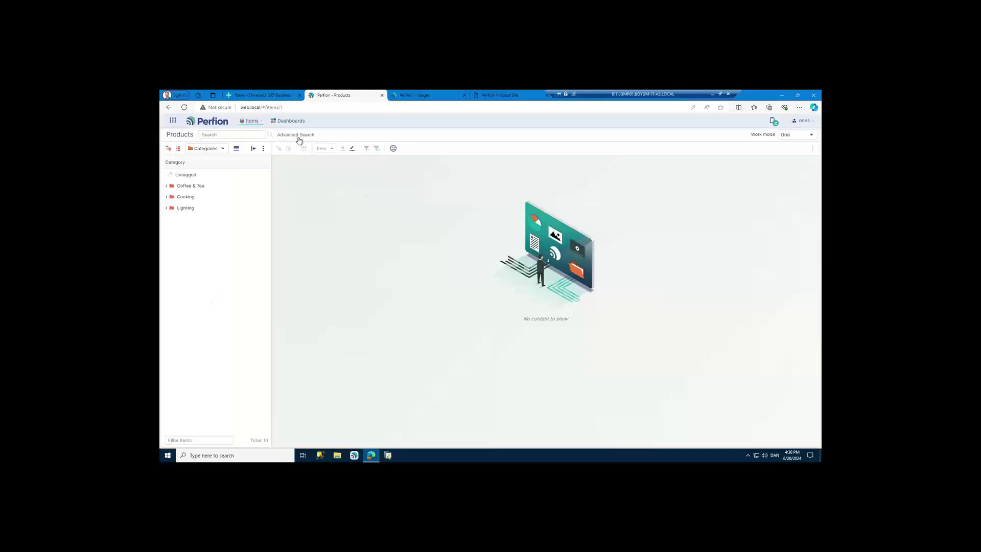
pyautogui.click(291, 122)
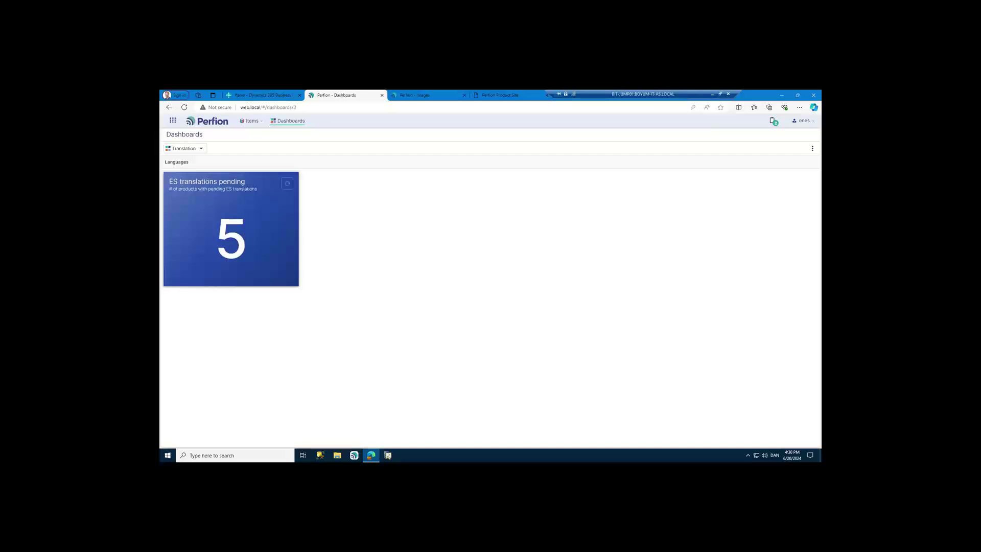
# - List the 5 products with pending ES translations and review the mugs' names, subheaders and descriptions
pyautogui.click(232, 239)
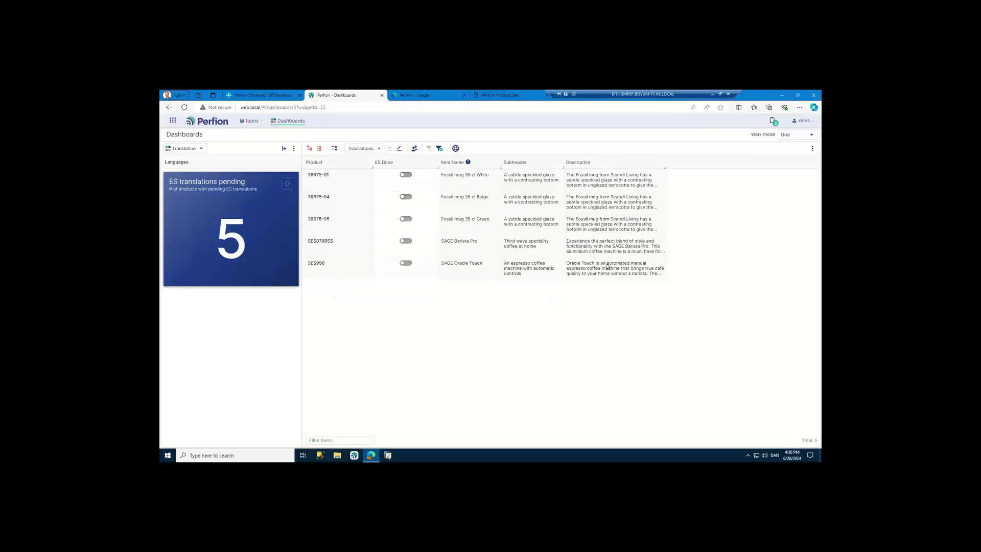
pyautogui.click(591, 200)
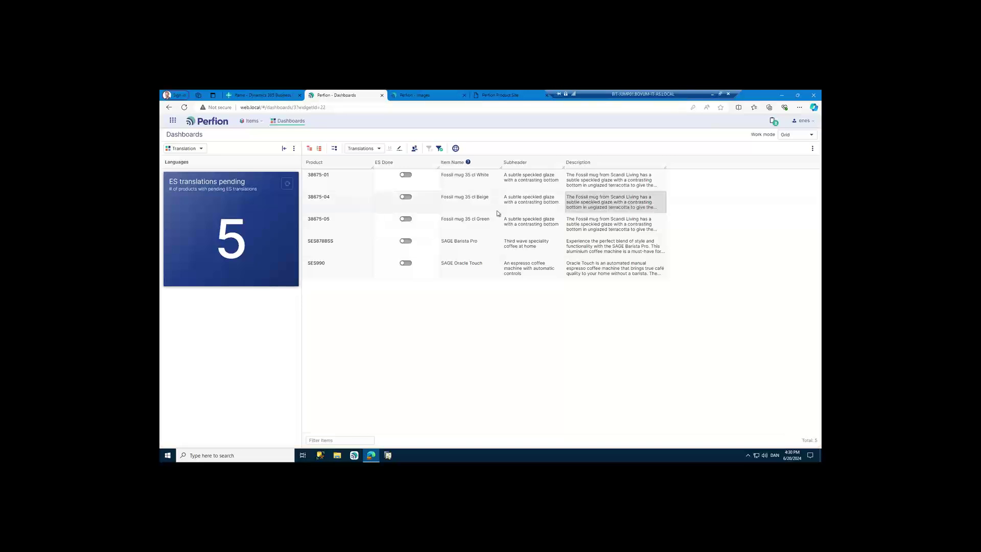
pyautogui.click(533, 206)
pyautogui.click(530, 228)
pyautogui.click(493, 227)
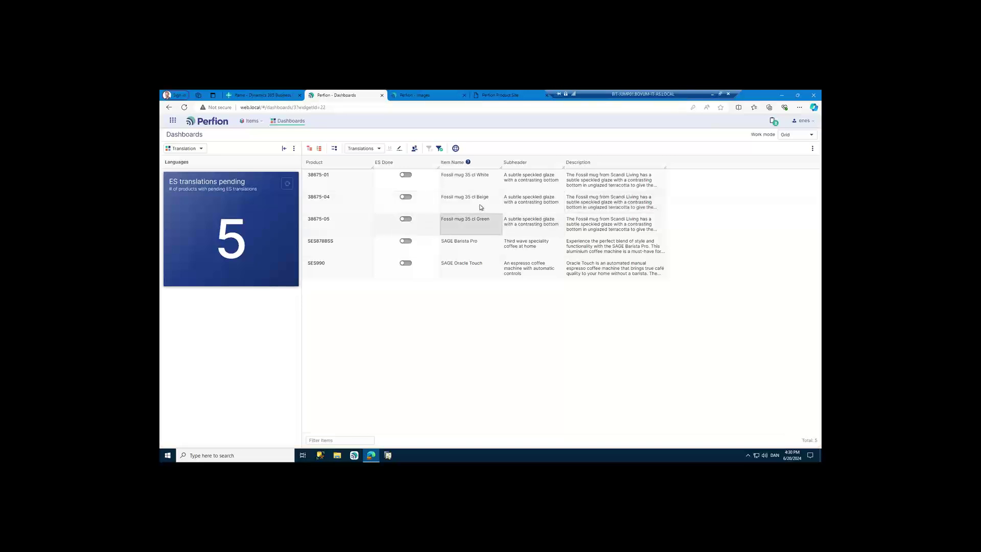
pyautogui.click(480, 208)
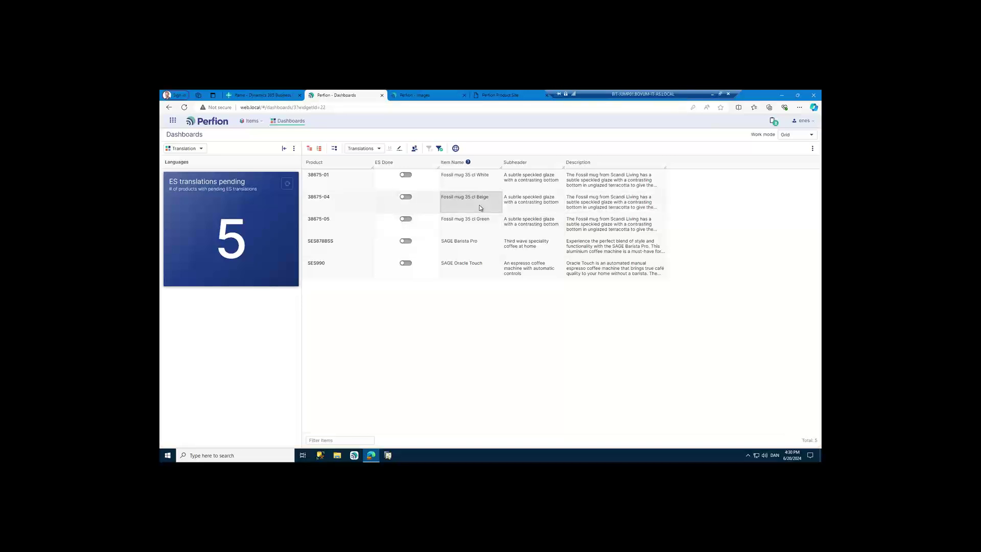
# - Add Spanish (ES) to the grid's displayed languages and reload the grid
pyautogui.click(456, 148)
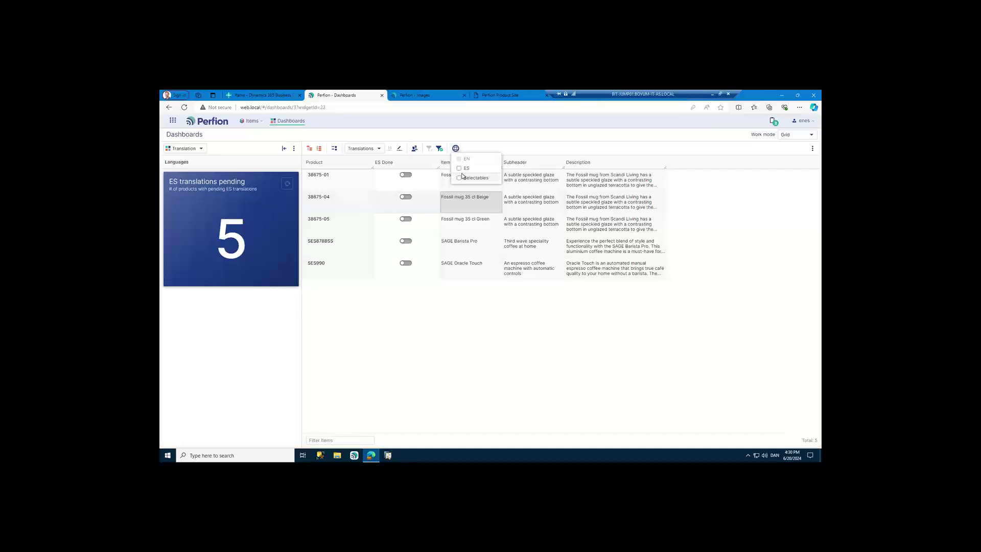
pyautogui.click(458, 169)
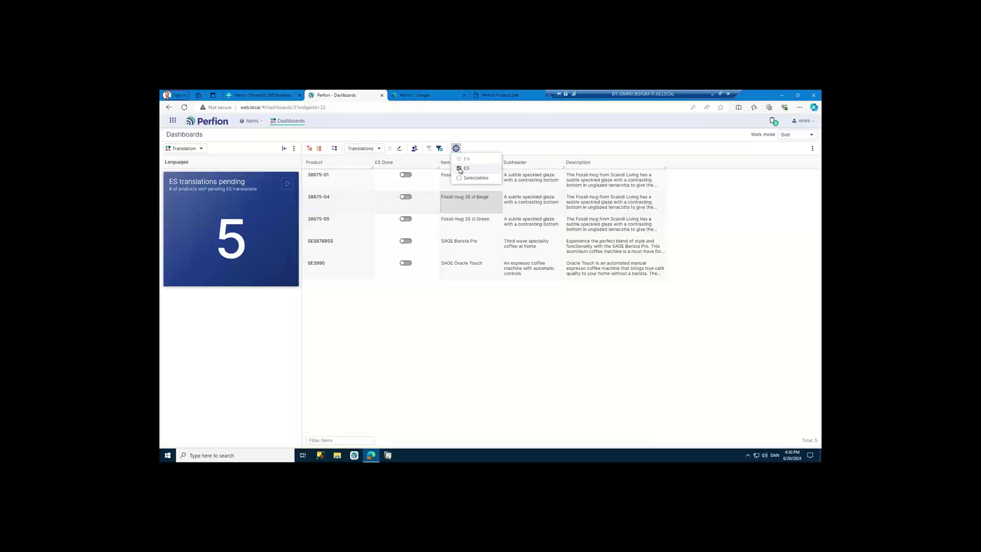
pyautogui.click(459, 342)
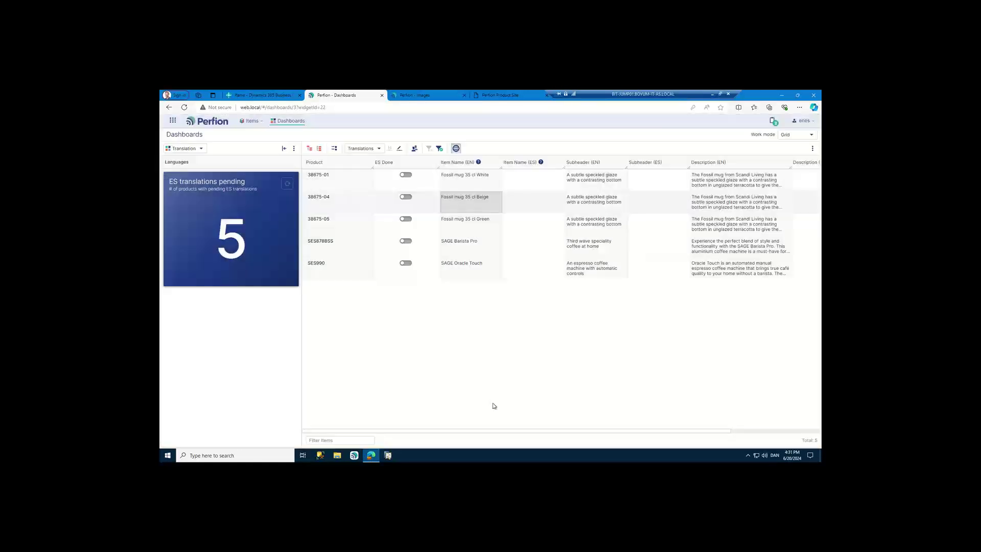
# - Enter Spanish item names for all five rows, e.g. Taza fosil 35 cl Blanca, Beige, Verde
pyautogui.moveTo(516, 432); pyautogui.dragTo(561, 430)
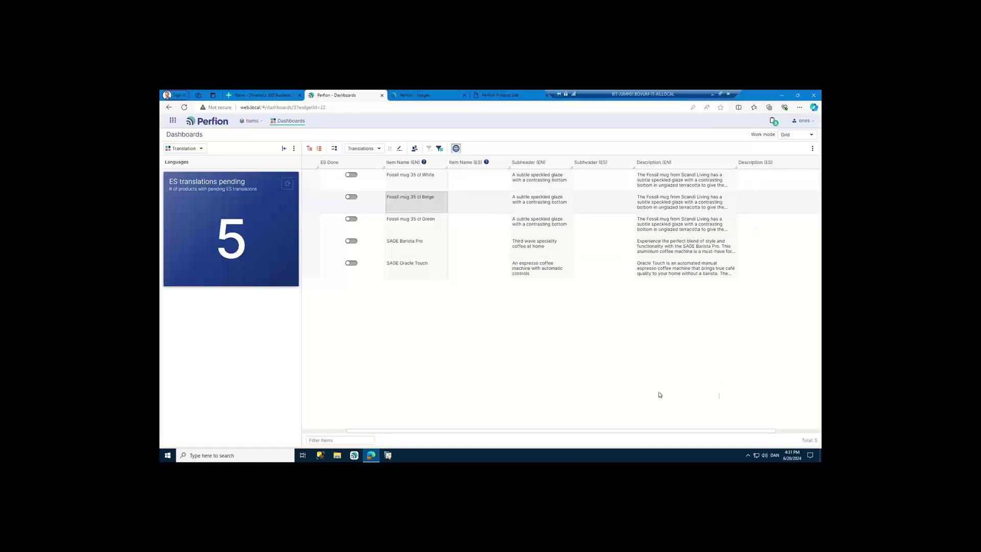
pyautogui.click(477, 179)
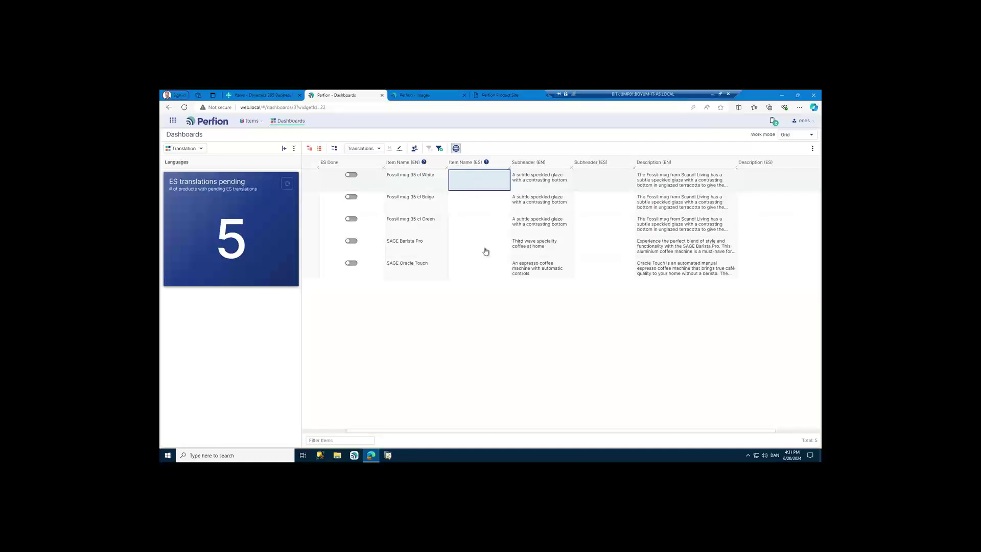
pyautogui.keyDown('shift'); pyautogui.click(492, 276); pyautogui.keyUp('shift')
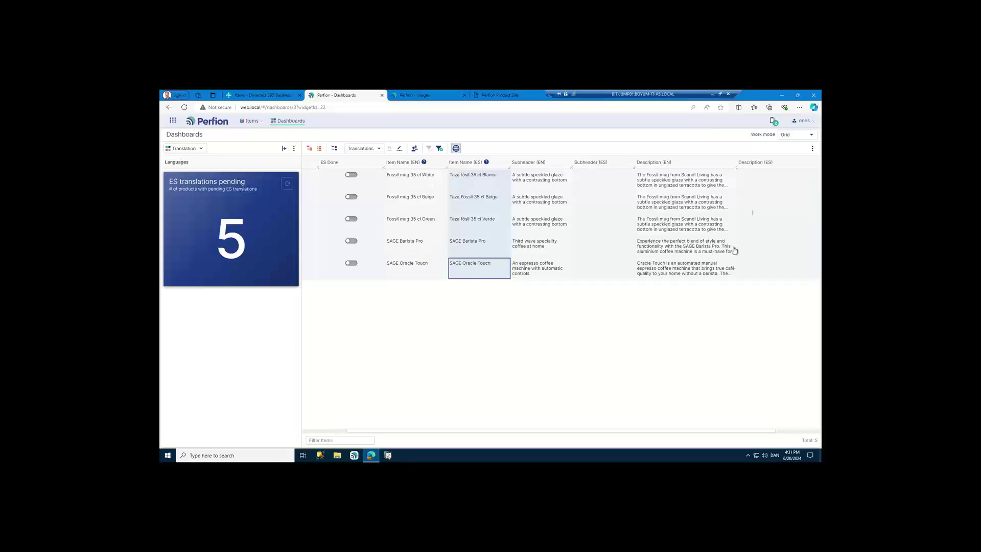
pyautogui.click(753, 184)
pyautogui.keyDown('shift'); pyautogui.click(758, 269); pyautogui.keyUp('shift')
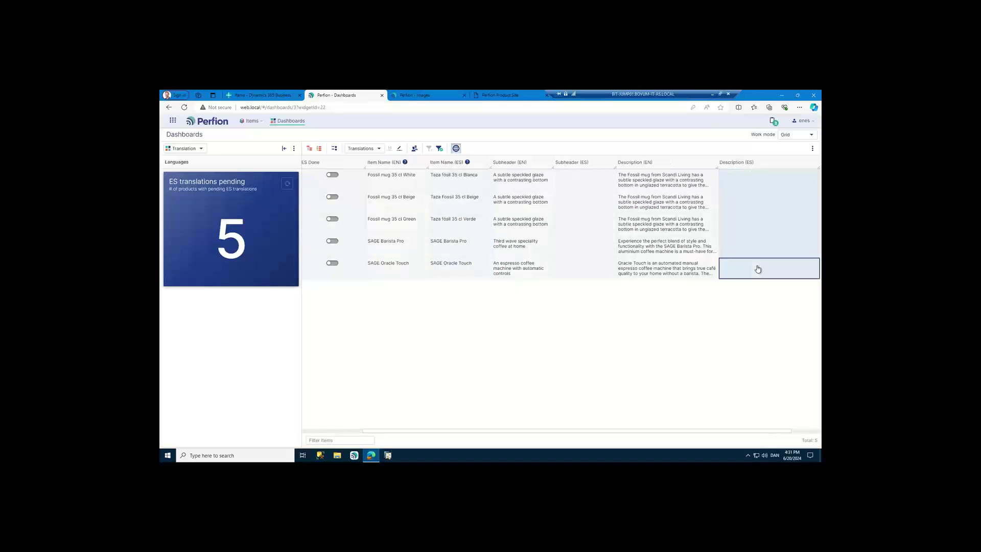
# - Machine-translate the five English descriptions into Spanish and review the white mug's result without changes
pyautogui.rightClick(758, 269)
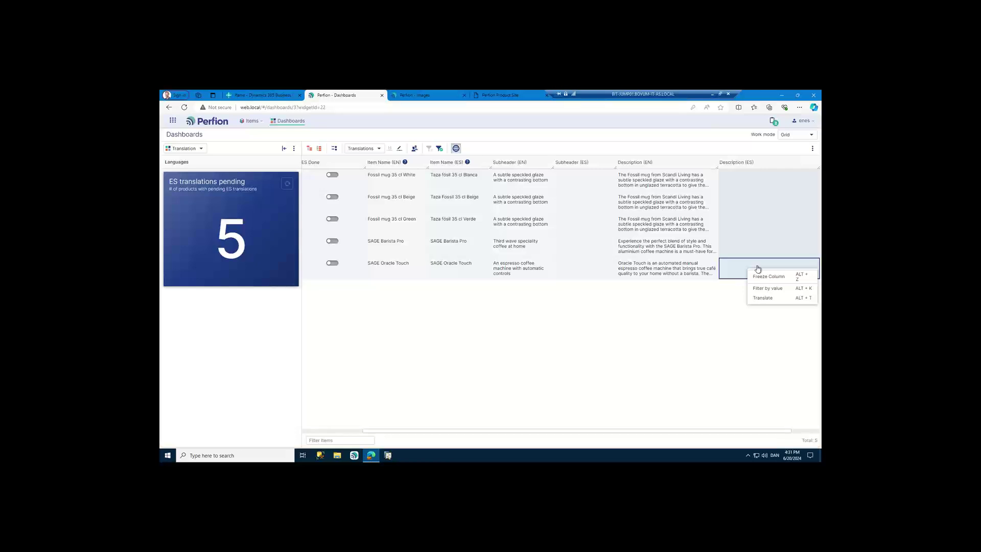
pyautogui.click(764, 299)
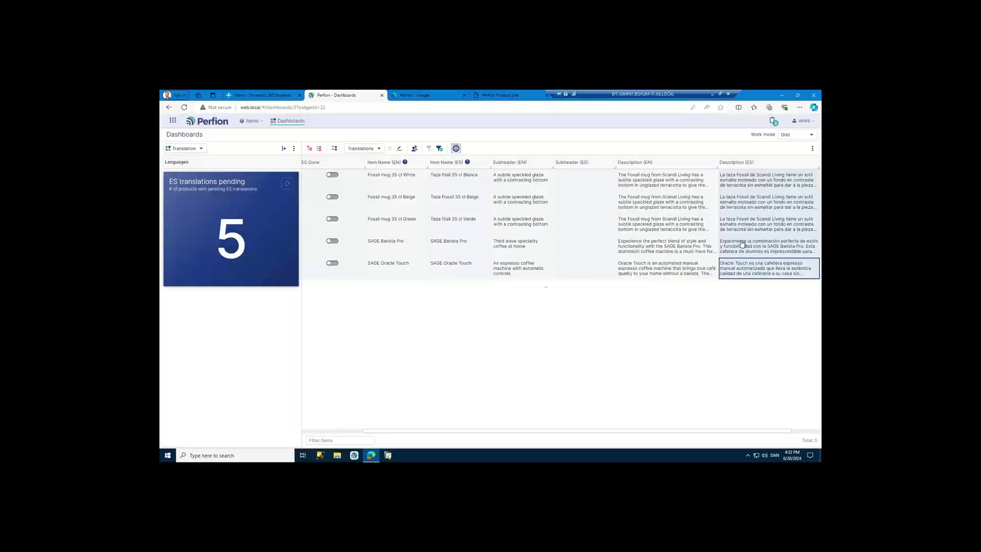
pyautogui.doubleClick(749, 185)
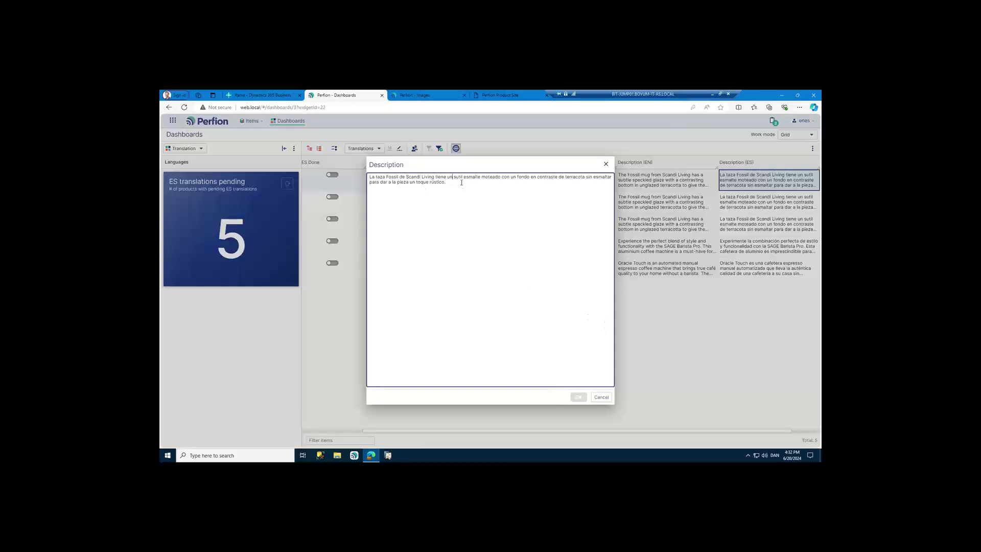
pyautogui.click(601, 397)
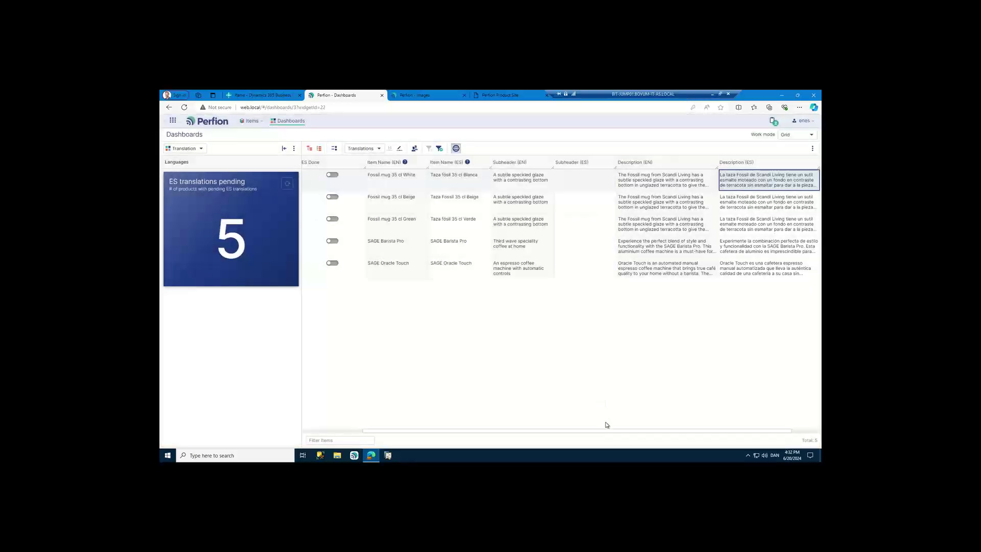
pyautogui.moveTo(607, 431); pyautogui.dragTo(438, 435)
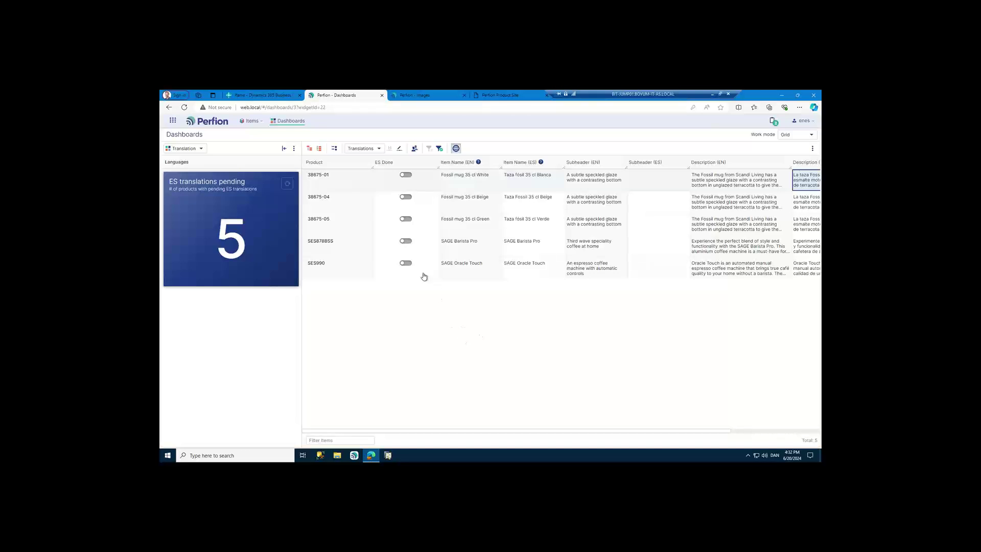
# - Switch ES Done on for all five products and return to the dashboard
pyautogui.click(426, 188)
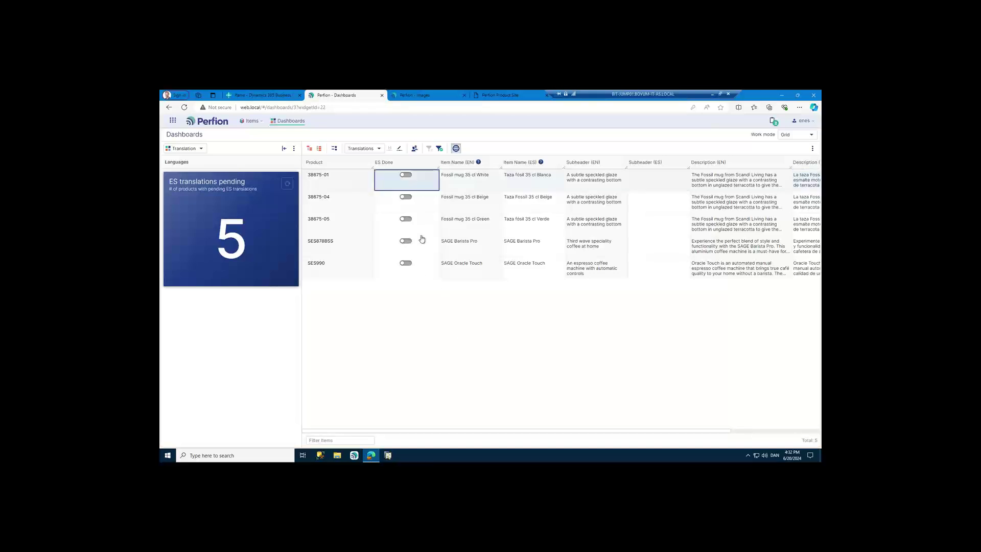
pyautogui.keyDown('shift'); pyautogui.click(420, 268); pyautogui.keyUp('shift')
pyautogui.press('space')
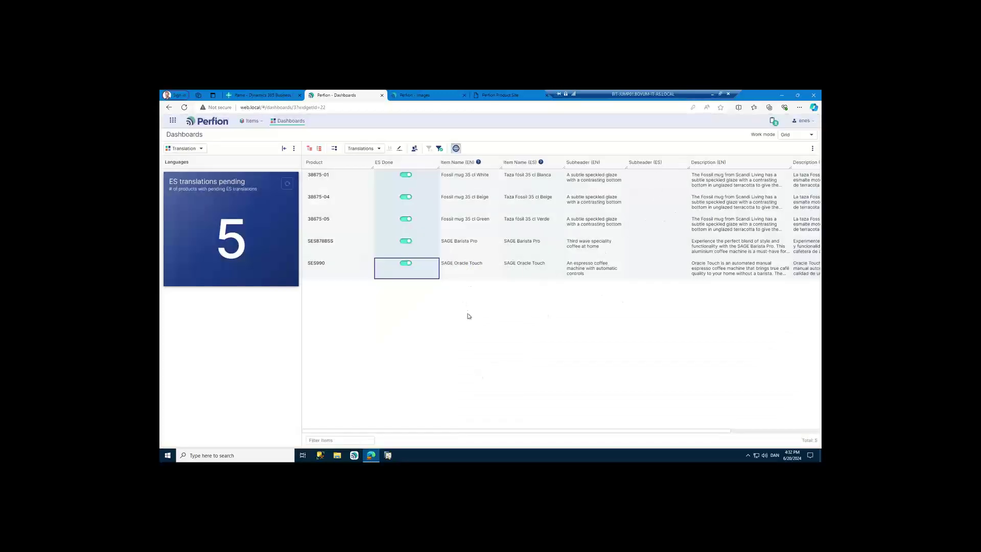
pyautogui.click(292, 121)
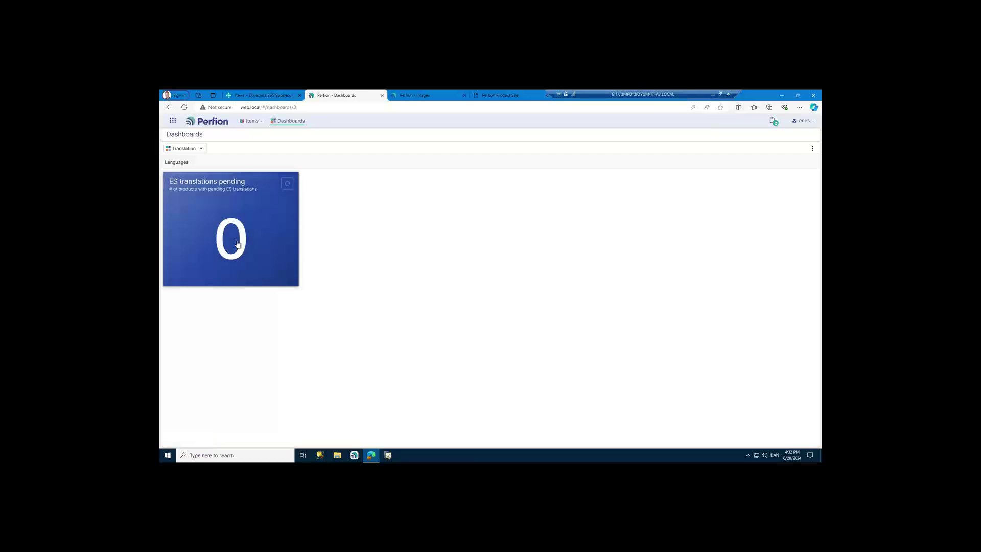
# - Log out of the translator account, log in with the saved admin account, and open Dashboards
pyautogui.click(810, 122)
pyautogui.click(791, 153)
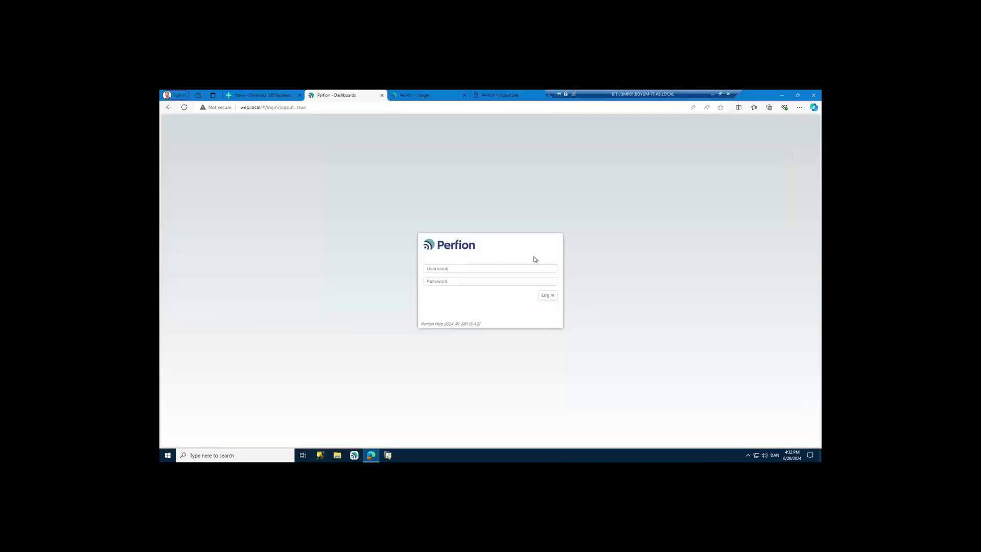
pyautogui.click(490, 269)
pyautogui.click(461, 293)
pyautogui.click(546, 297)
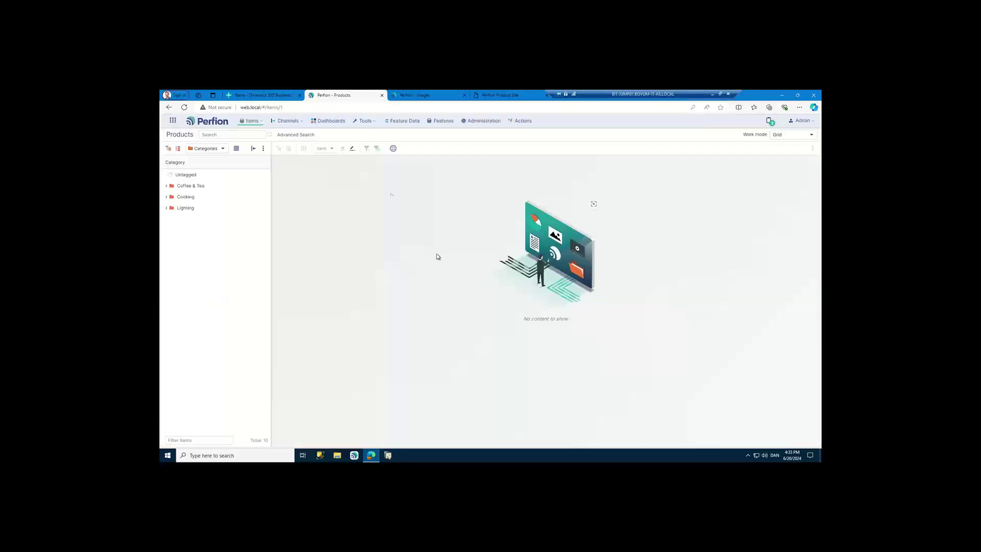
pyautogui.click(330, 121)
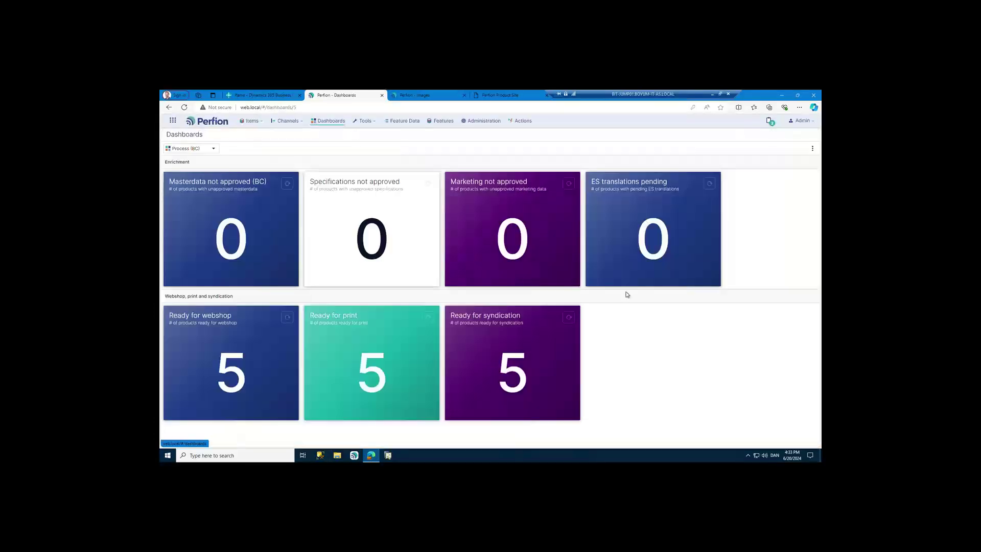
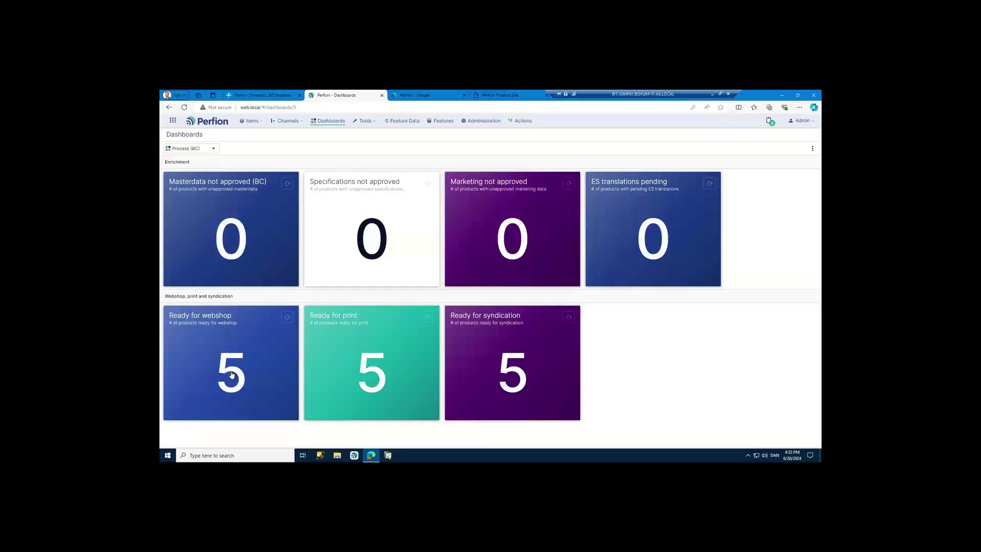
# - Open the Ready for webshop dashboard and display its five products as cards
pyautogui.click(231, 374)
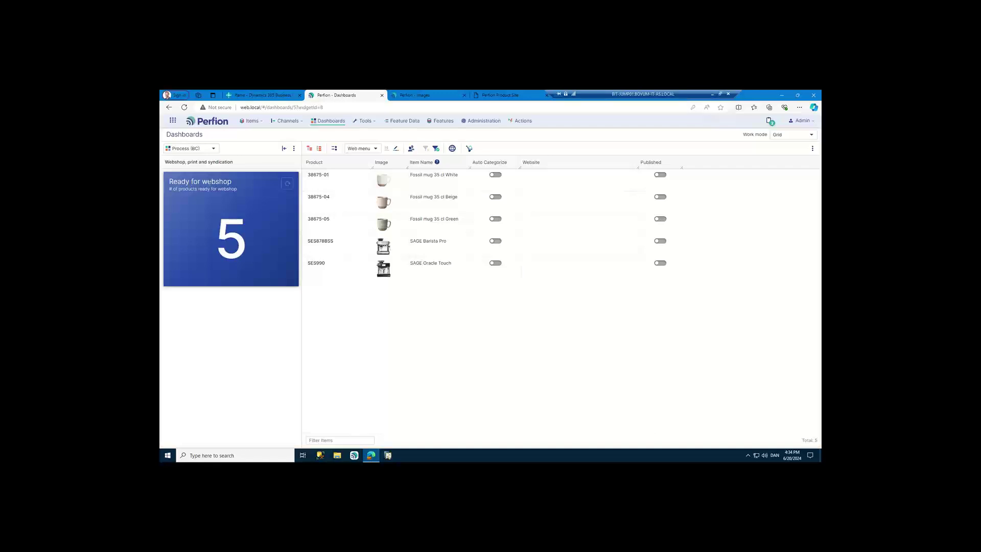
pyautogui.click(334, 148)
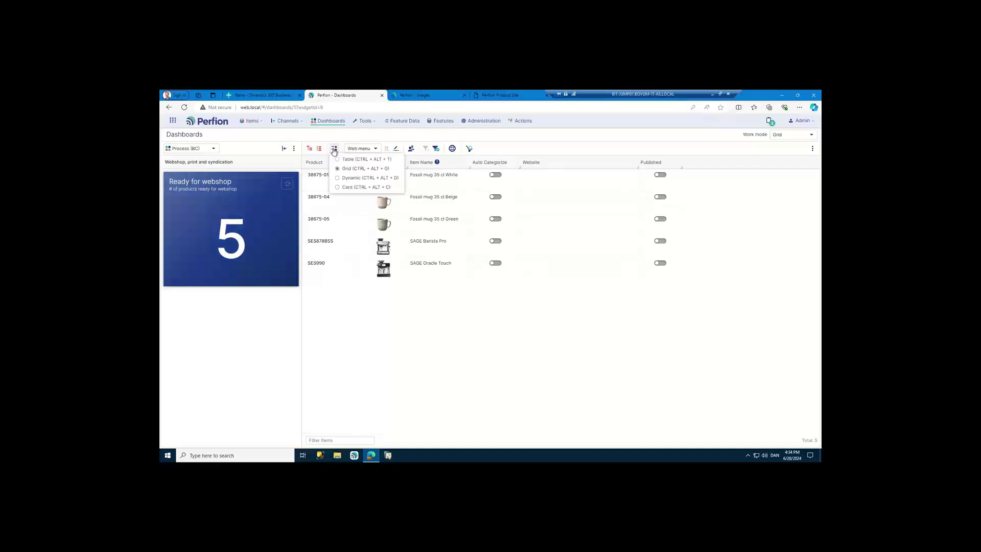
pyautogui.click(341, 186)
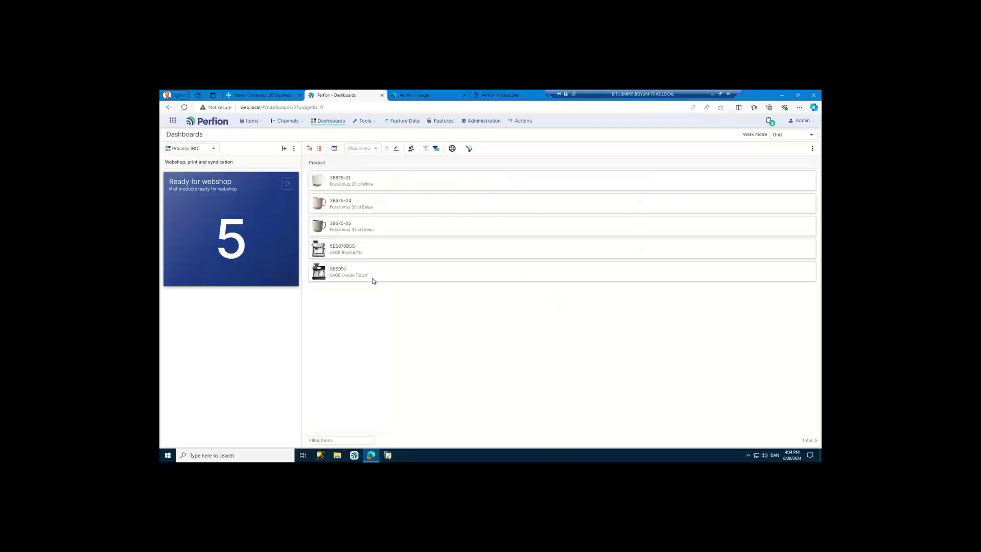
pyautogui.click(810, 136)
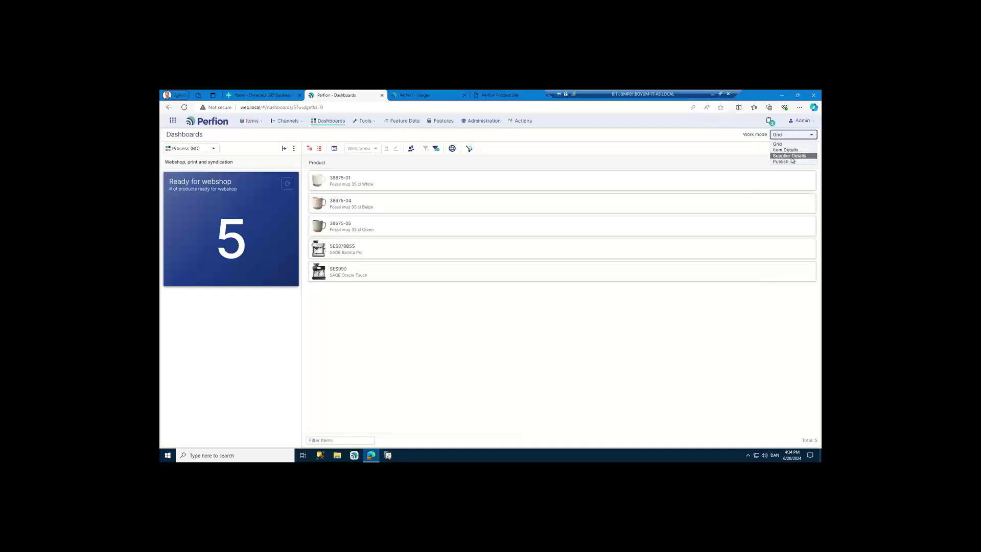
# - Switch to Publish work mode on the eCommerce Website channel and browse its expanded category tree
pyautogui.click(789, 162)
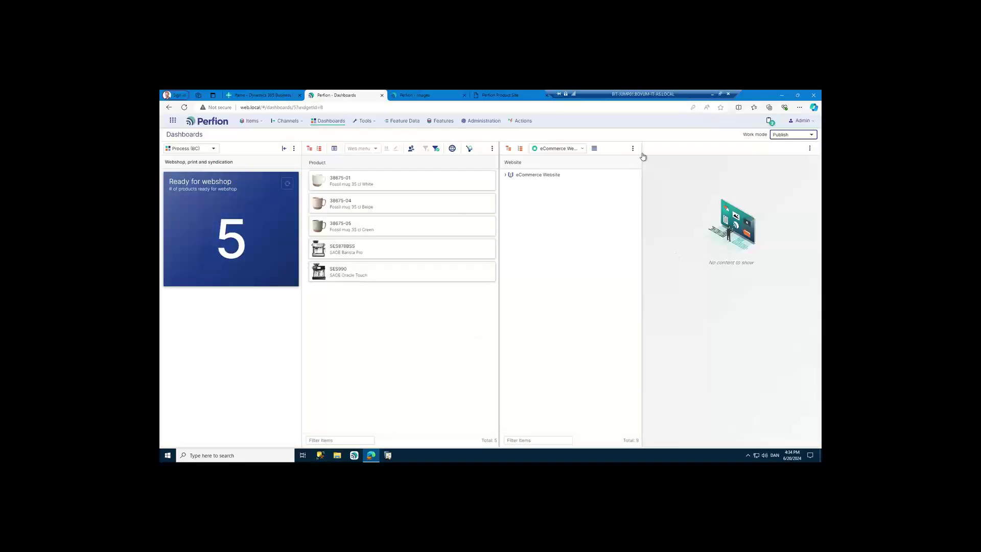
pyautogui.click(576, 149)
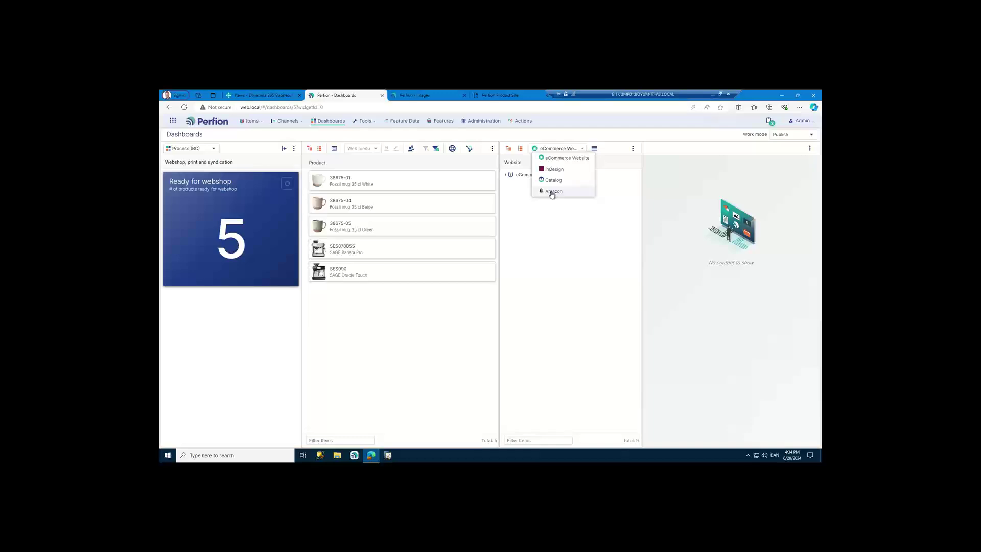
pyautogui.click(571, 219)
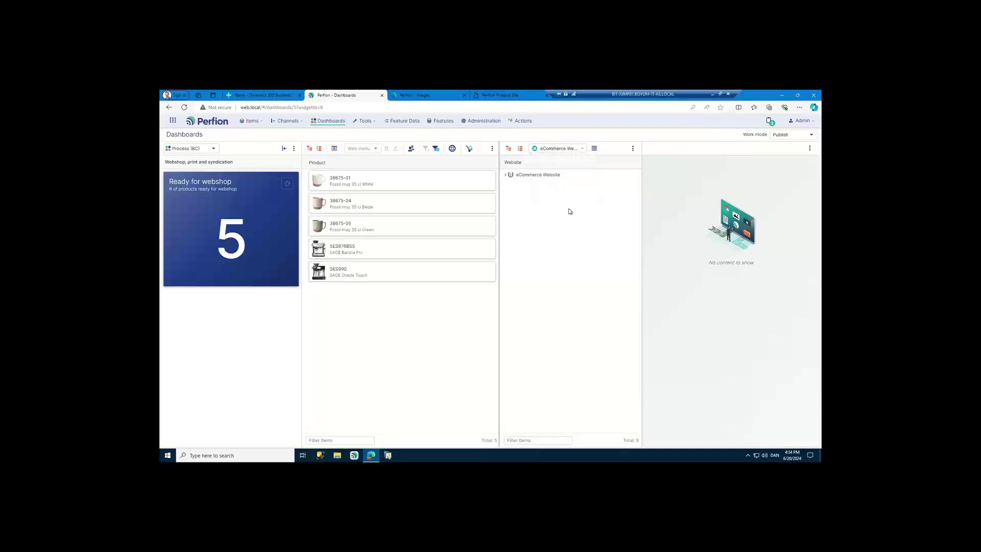
pyautogui.click(509, 149)
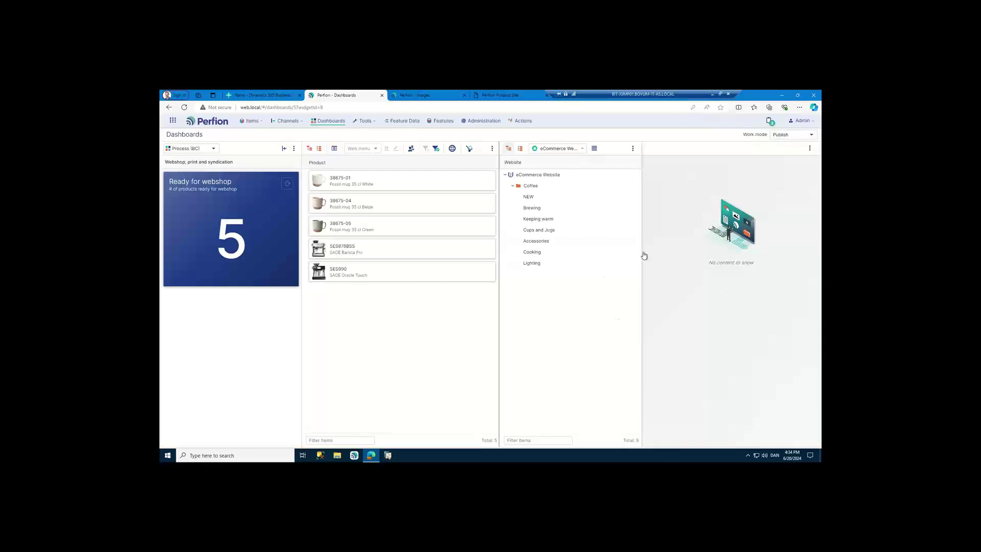
pyautogui.click(530, 198)
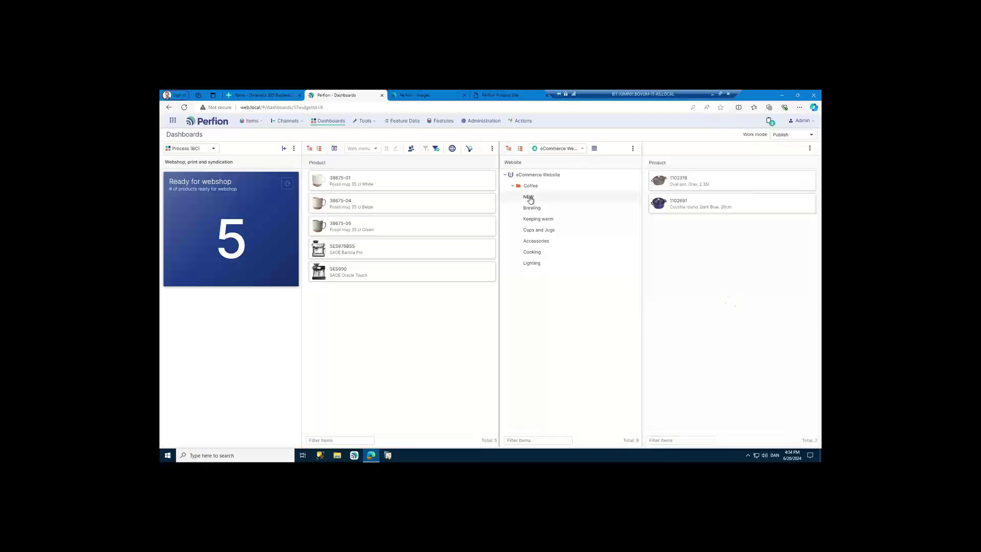
pyautogui.click(532, 208)
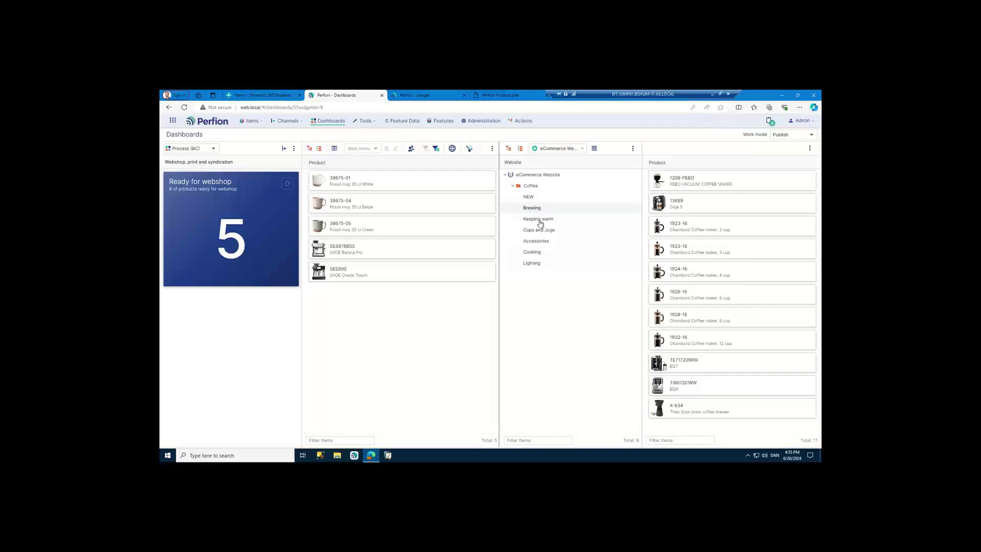
pyautogui.click(538, 219)
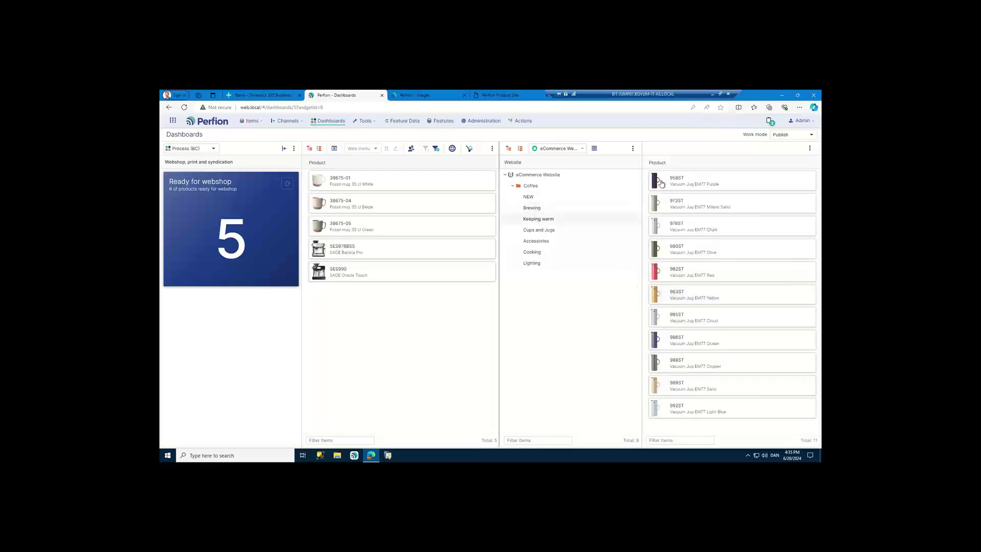
pyautogui.click(542, 231)
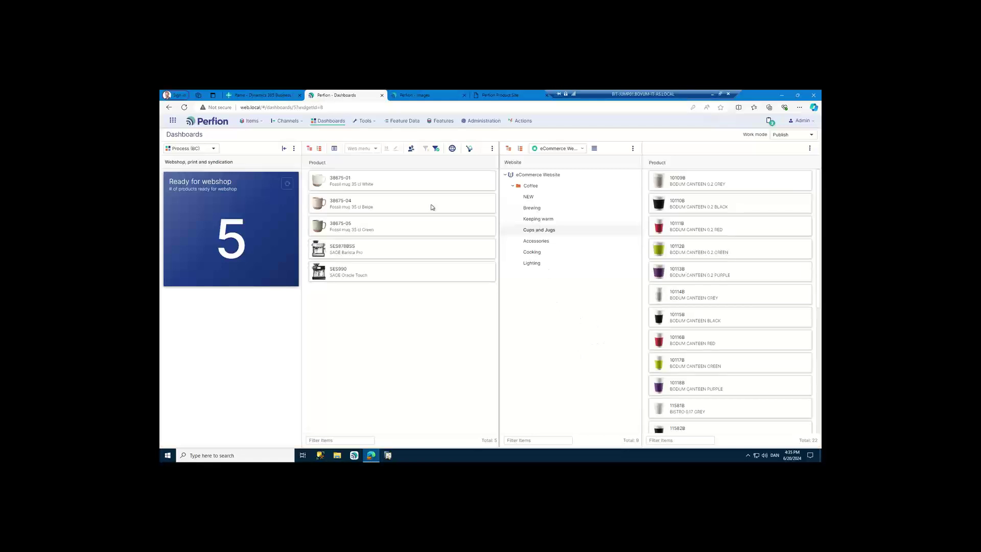
# - Drag the three Fossil mugs onto Cups and Jugs and both SAGE machines onto Brewing
pyautogui.click(400, 183)
pyautogui.keyDown('shift'); pyautogui.click(388, 225); pyautogui.keyUp('shift')
pyautogui.moveTo(387, 225); pyautogui.dragTo(573, 229)
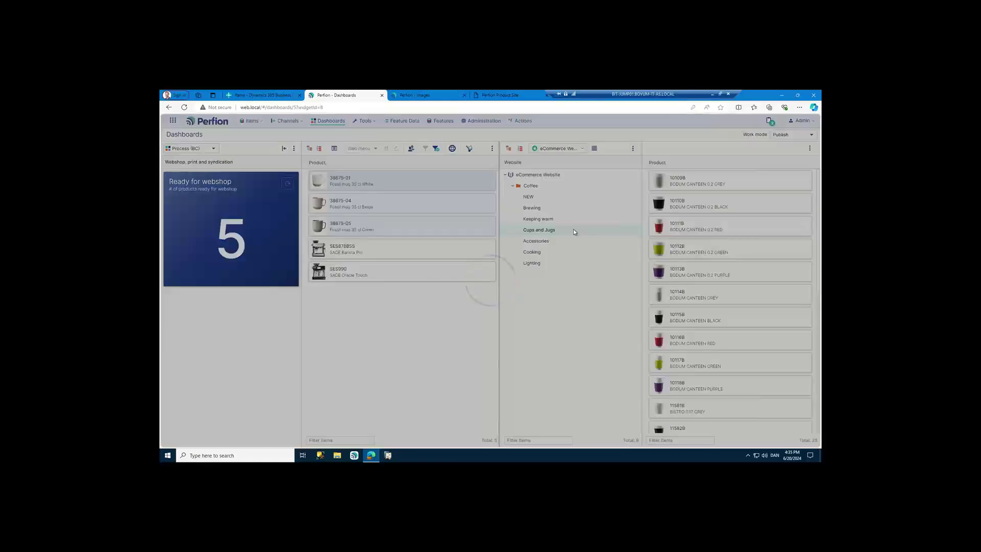
pyautogui.scroll(-3, 734, 271)
pyautogui.scroll(-3, 735, 271)
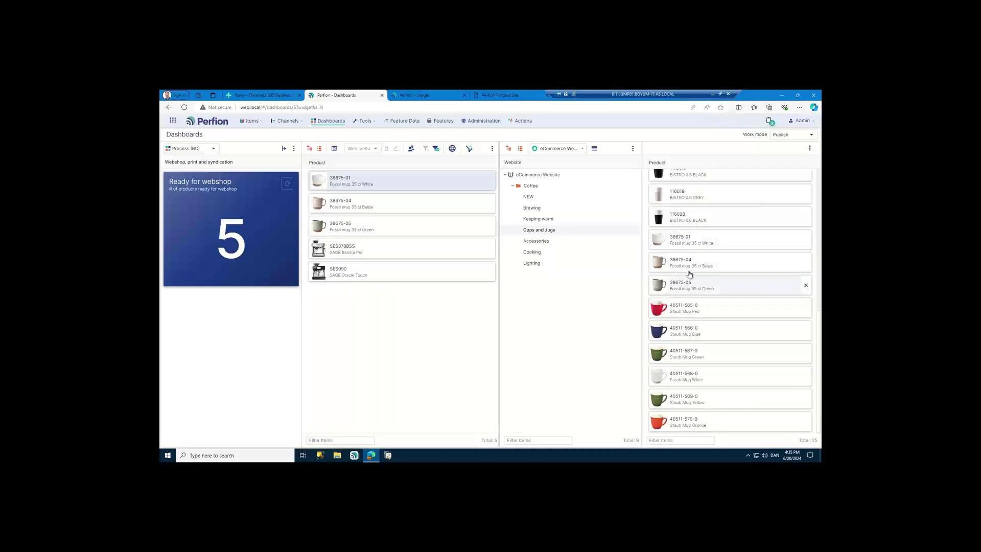
pyautogui.keyDown('shift'); pyautogui.click(399, 269); pyautogui.keyUp('shift')
pyautogui.moveTo(397, 253); pyautogui.dragTo(537, 210)
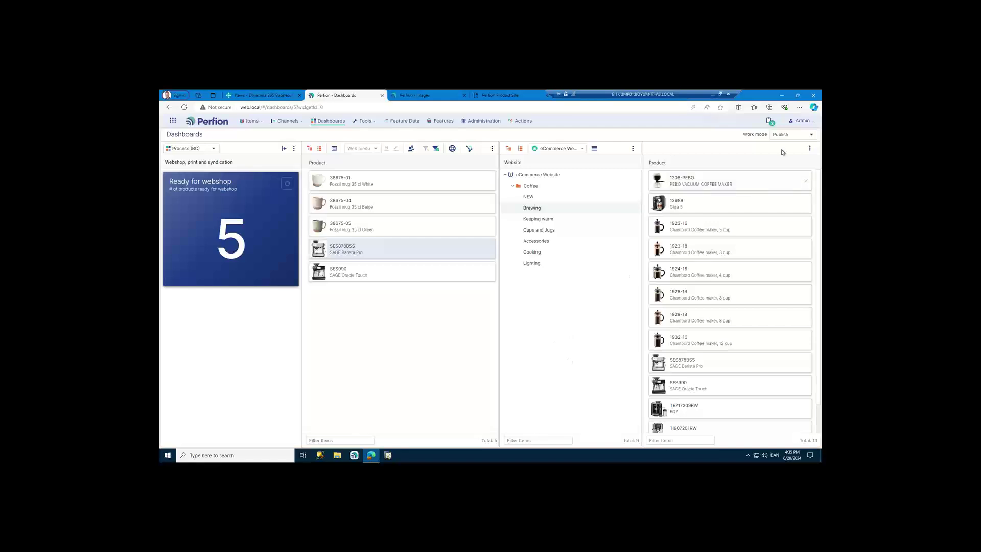
# - Return work mode to Grid and show the five products in Grid layout
pyautogui.click(785, 135)
pyautogui.click(778, 145)
pyautogui.click(334, 149)
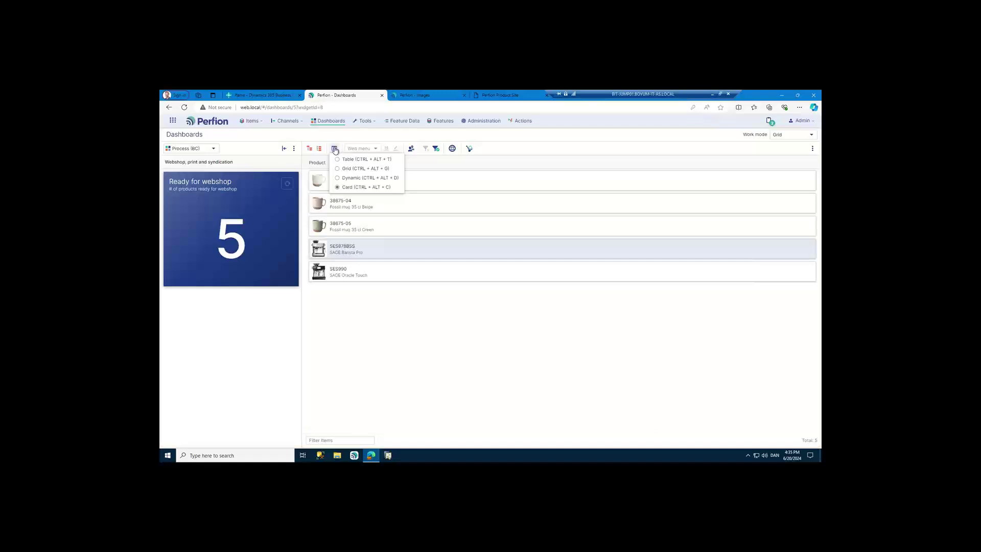
pyautogui.click(341, 168)
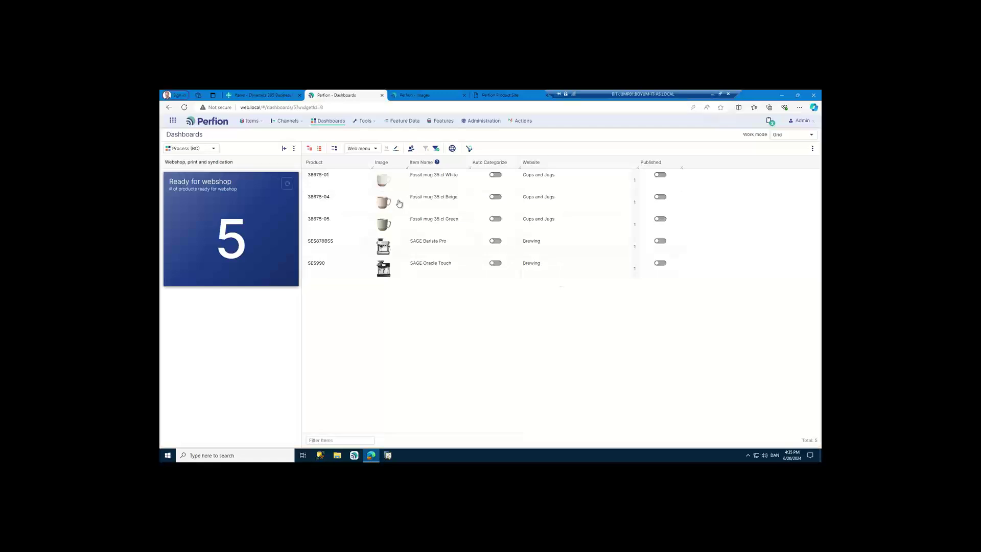
pyautogui.click(536, 180)
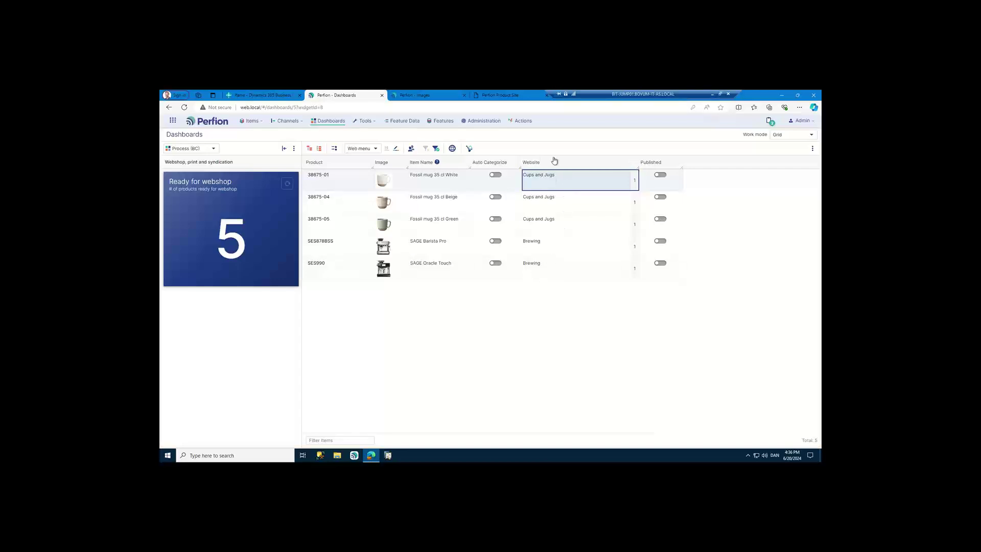
# - Clear the manual website categories from all five products
pyautogui.keyDown('shift'); pyautogui.click(552, 271); pyautogui.keyUp('shift')
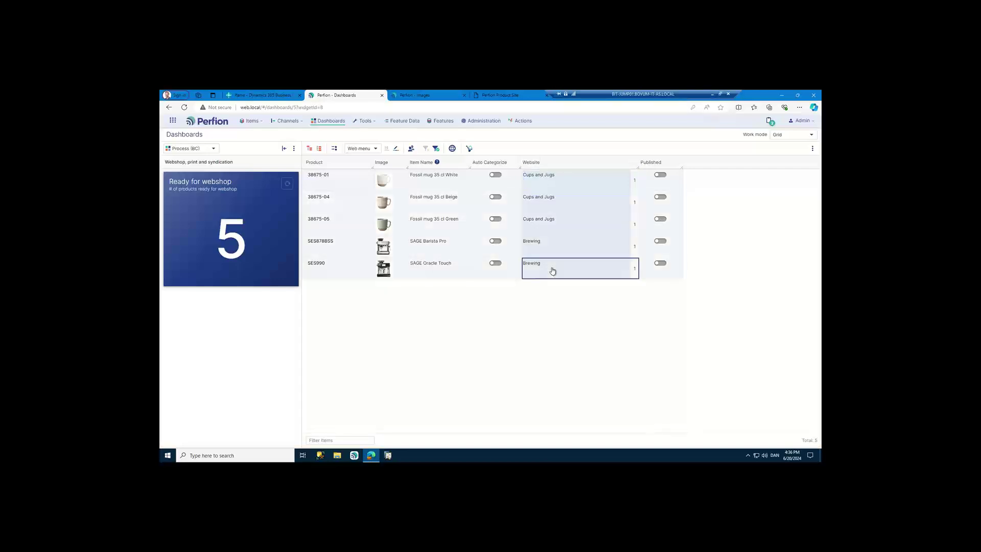
pyautogui.press('Delete')
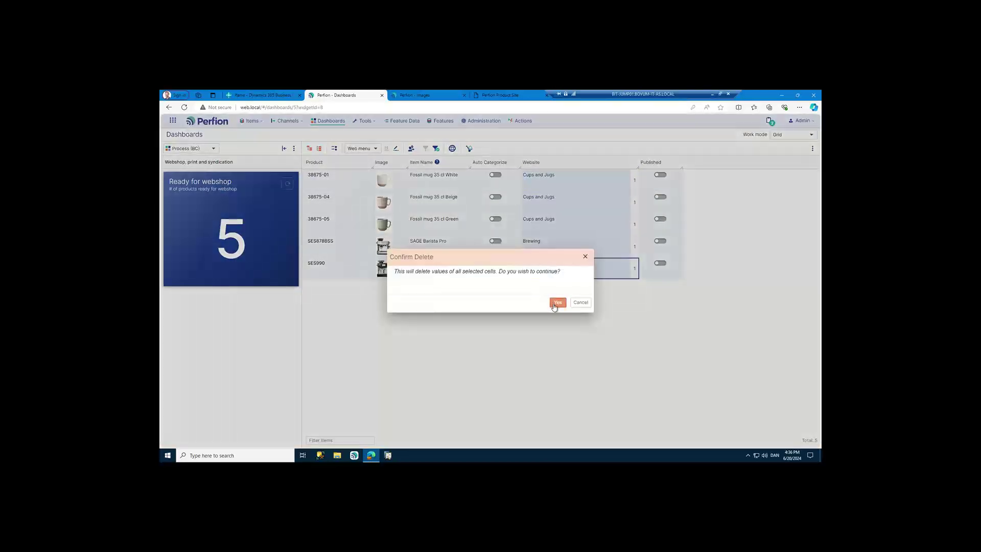
pyautogui.click(556, 303)
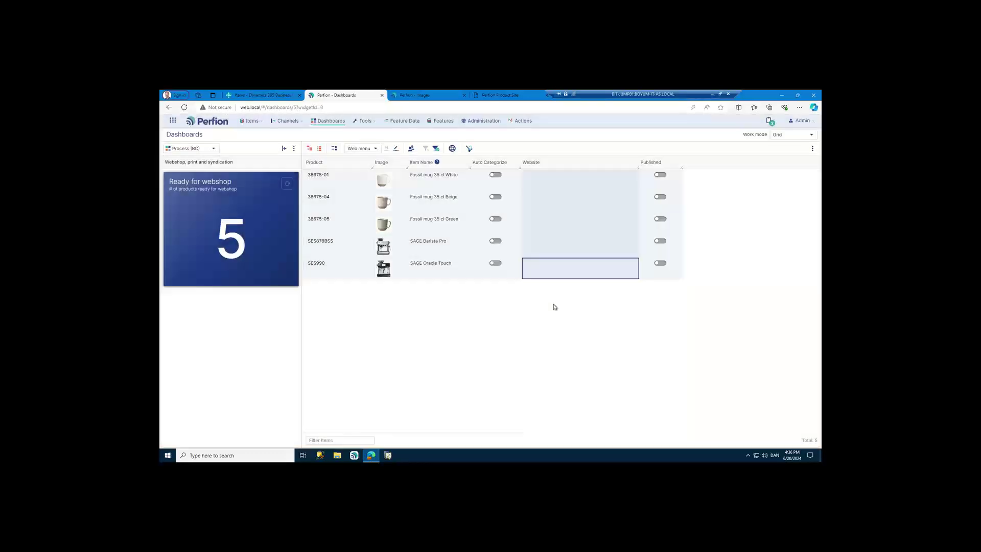
pyautogui.click(540, 233)
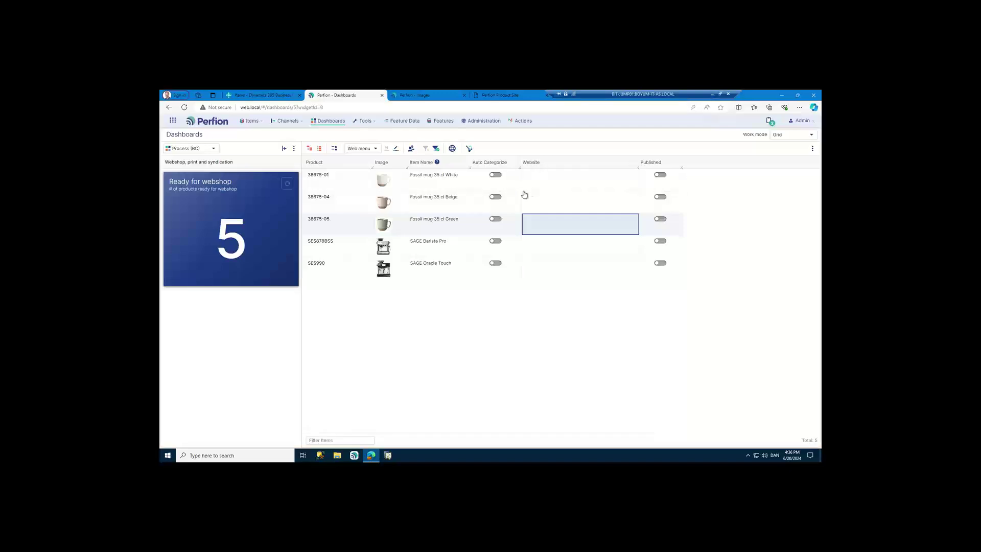
# - Turn on Auto Categorize for all five products and check the resulting website categories
pyautogui.click(508, 187)
pyautogui.keyDown('shift'); pyautogui.click(511, 270); pyautogui.keyUp('shift')
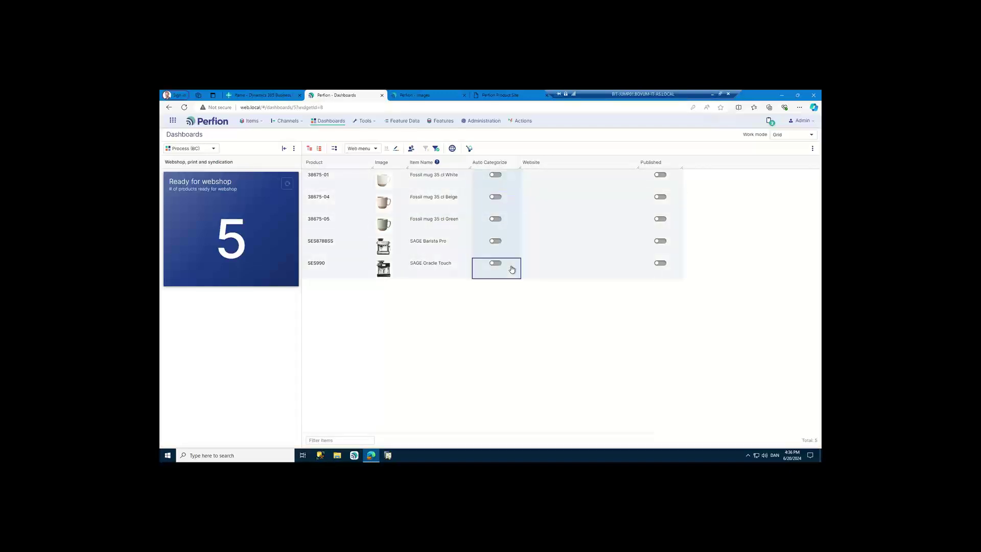
pyautogui.press('space')
pyautogui.click(552, 188)
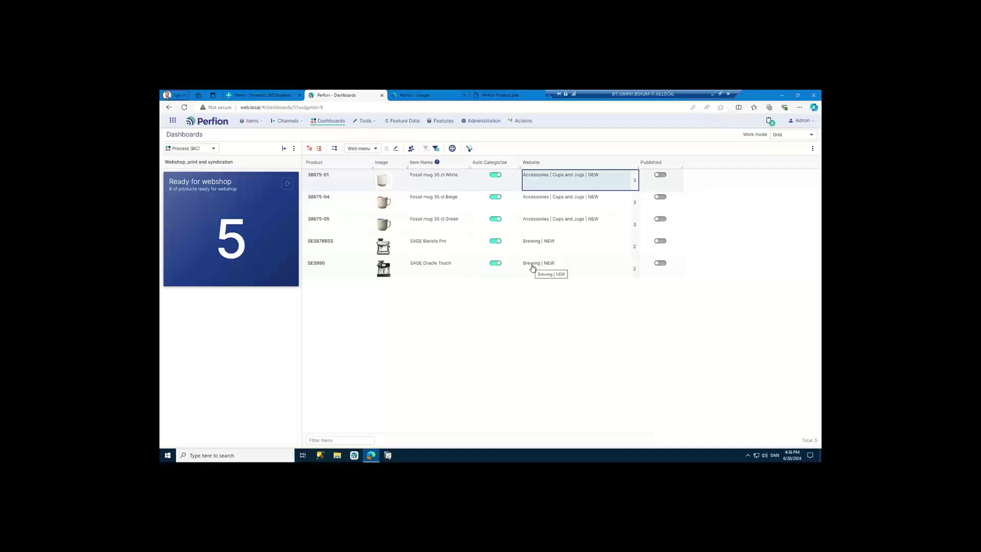
# - Switch Published on for all five products
pyautogui.click(669, 187)
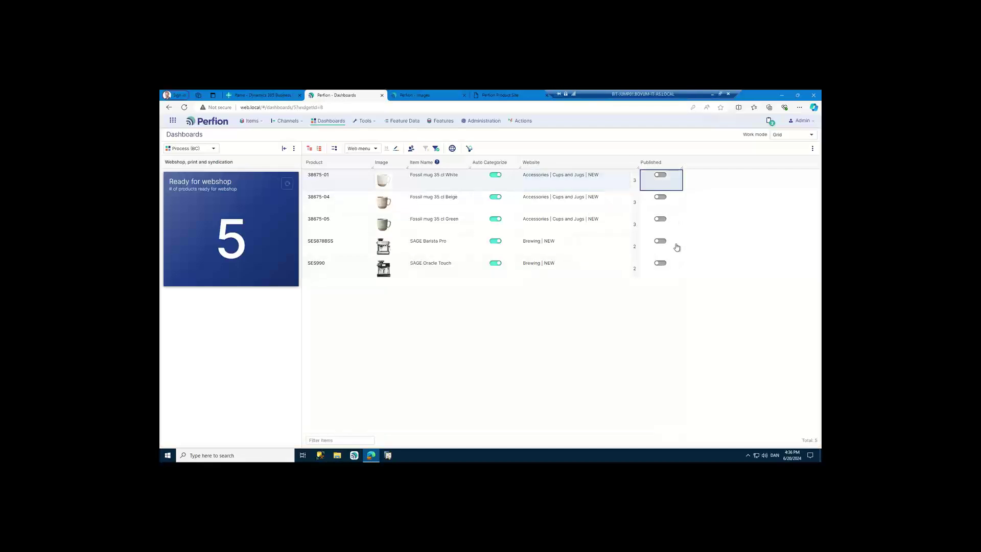
pyautogui.keyDown('shift'); pyautogui.click(679, 268); pyautogui.keyUp('shift')
pyautogui.press('space')
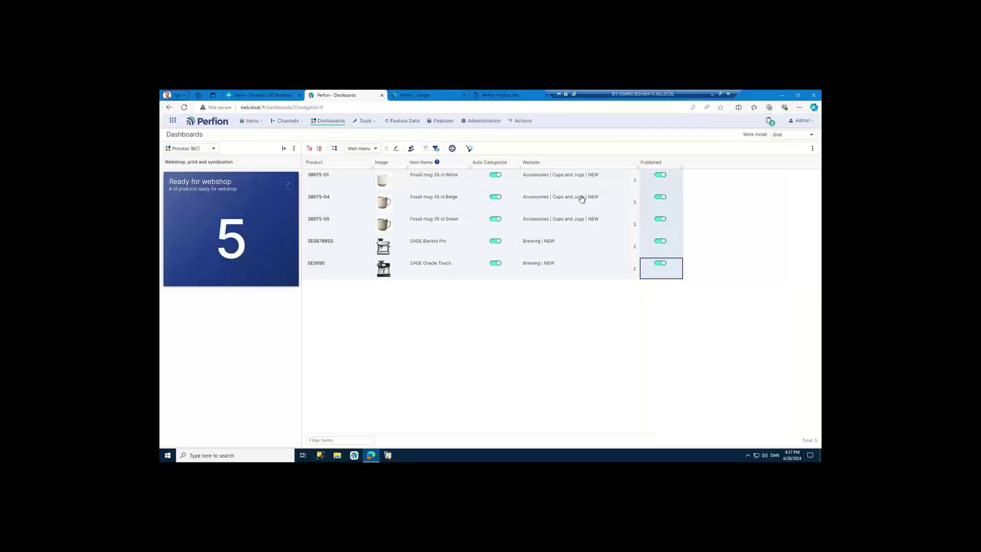
# - Close the images page, reload the Product Site's NEW category, and return to the Perfion dashboard
pyautogui.click(435, 96)
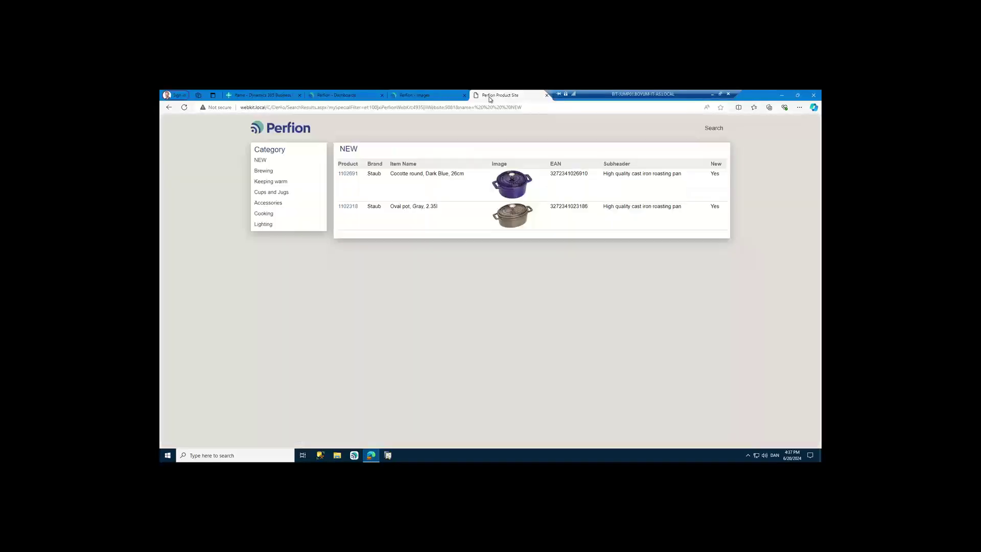
pyautogui.click(471, 96)
pyautogui.click(463, 95)
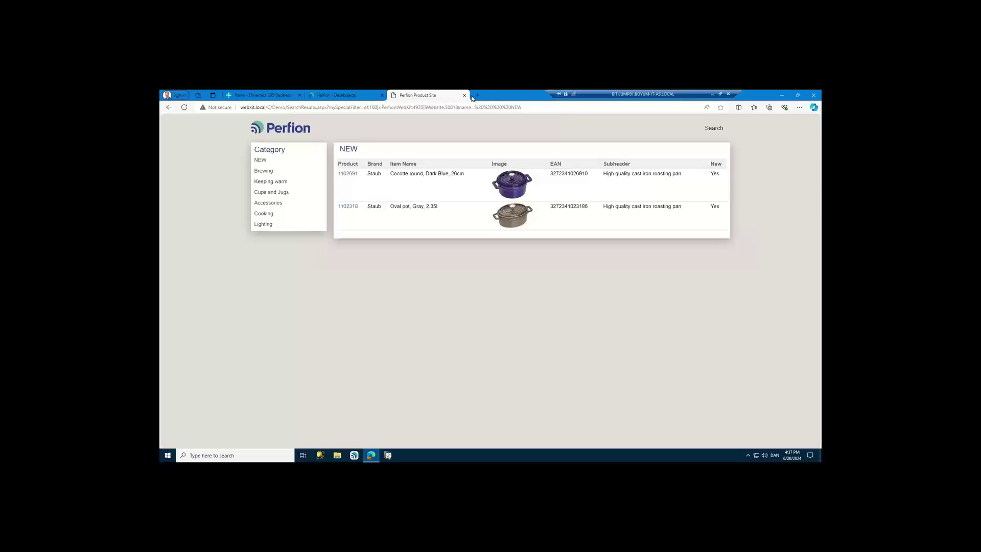
pyautogui.click(260, 161)
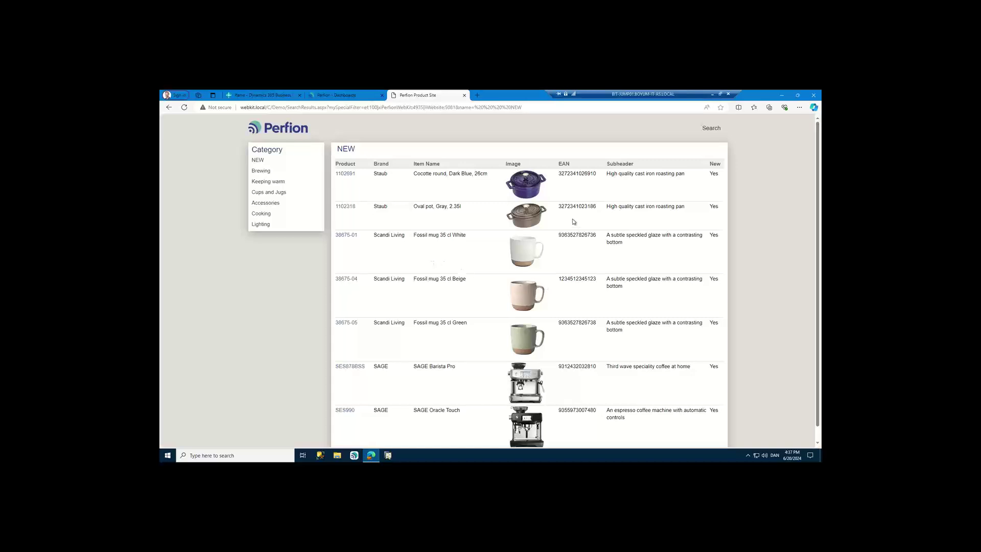
pyautogui.click(336, 96)
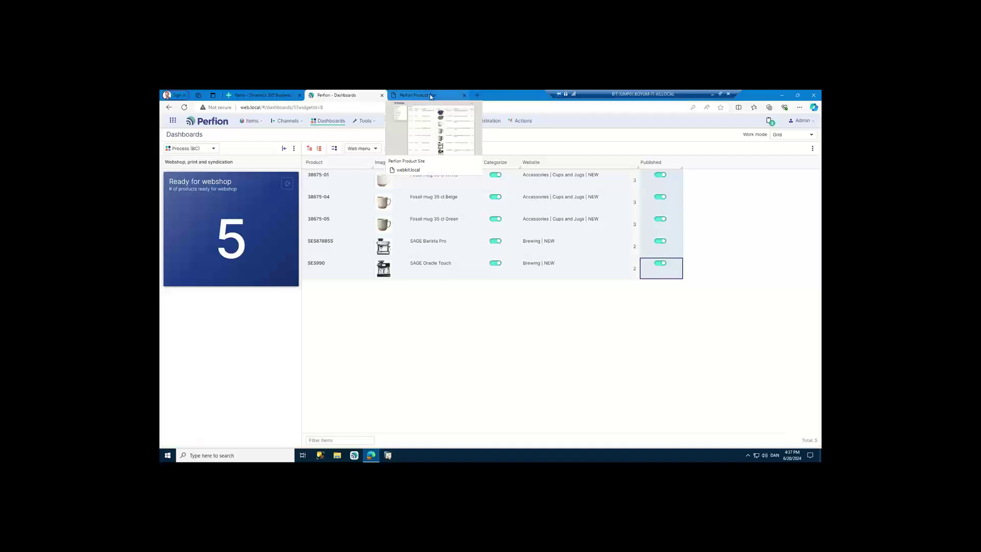
# - Go back to Dashboards and open the Ready for print product grid
pyautogui.click(334, 121)
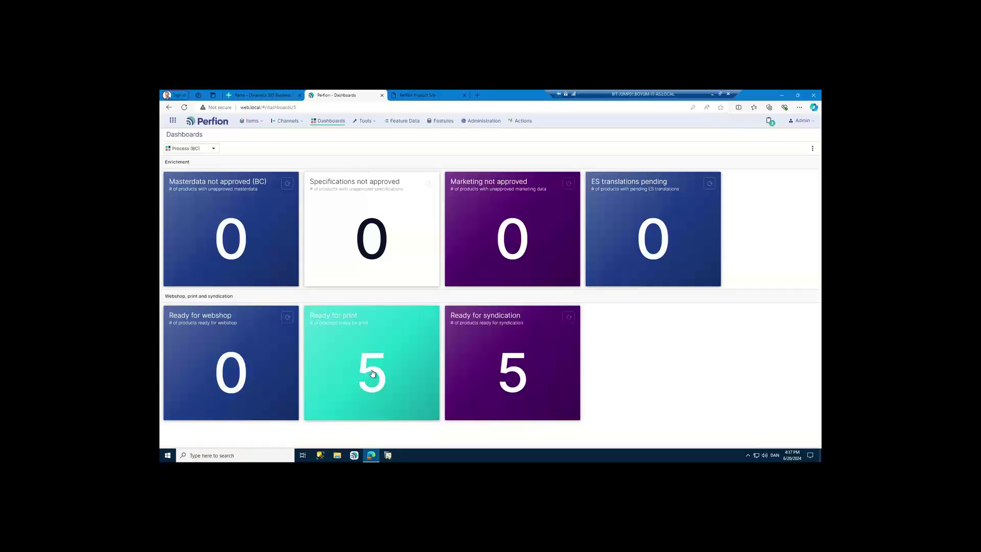
pyautogui.click(372, 373)
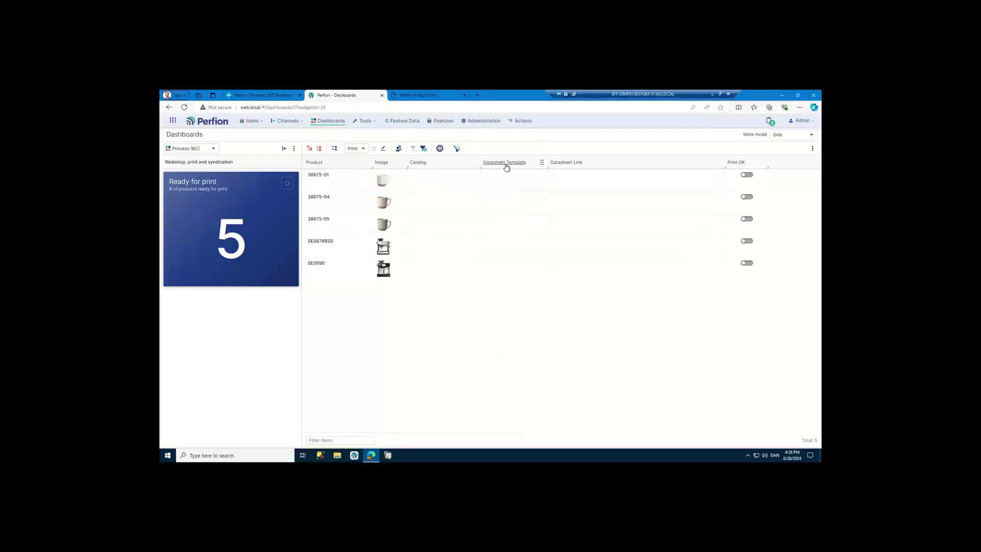
# - Assign the Product Sheet (1 page) datasheet template to the three Fossil mugs
pyautogui.click(509, 180)
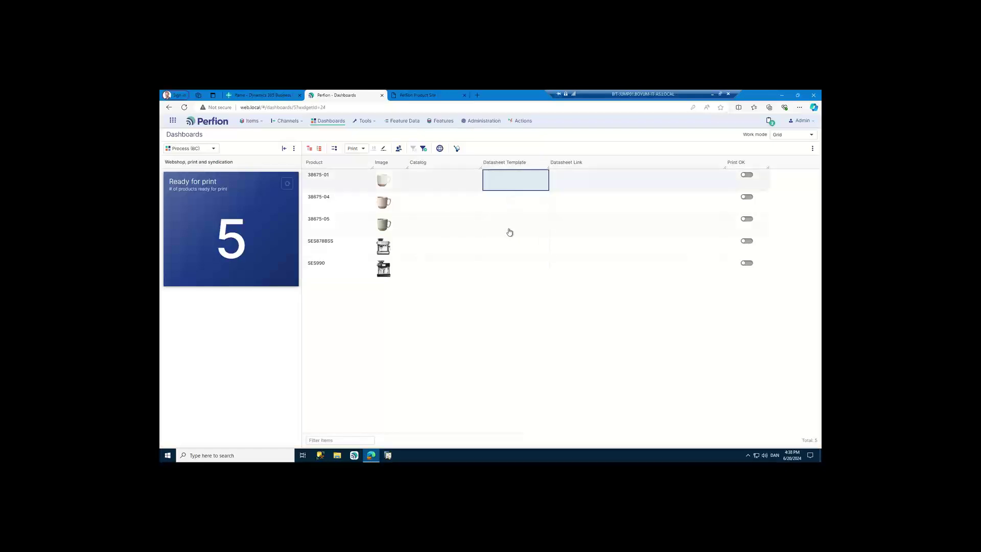
pyautogui.keyDown('shift'); pyautogui.click(509, 230); pyautogui.keyUp('shift')
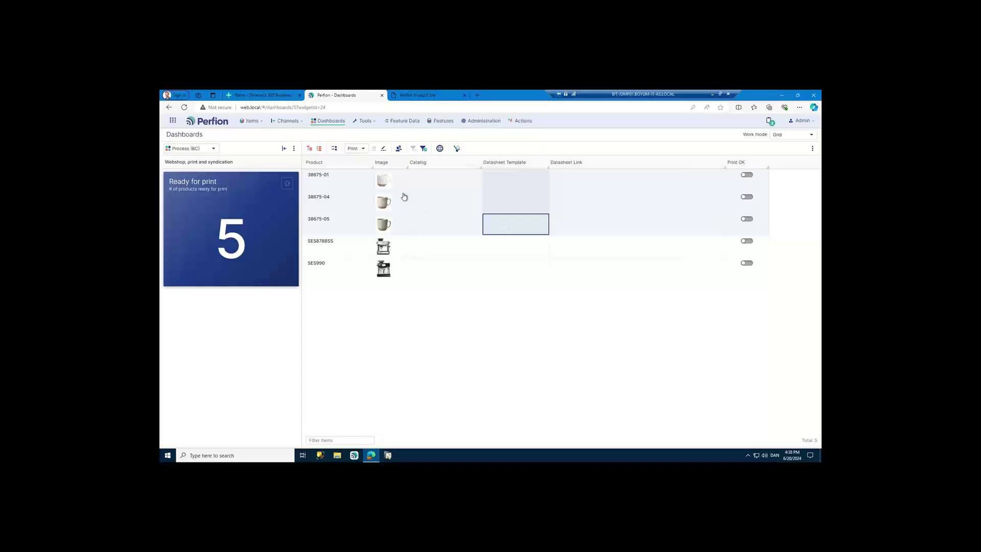
pyautogui.doubleClick(506, 238)
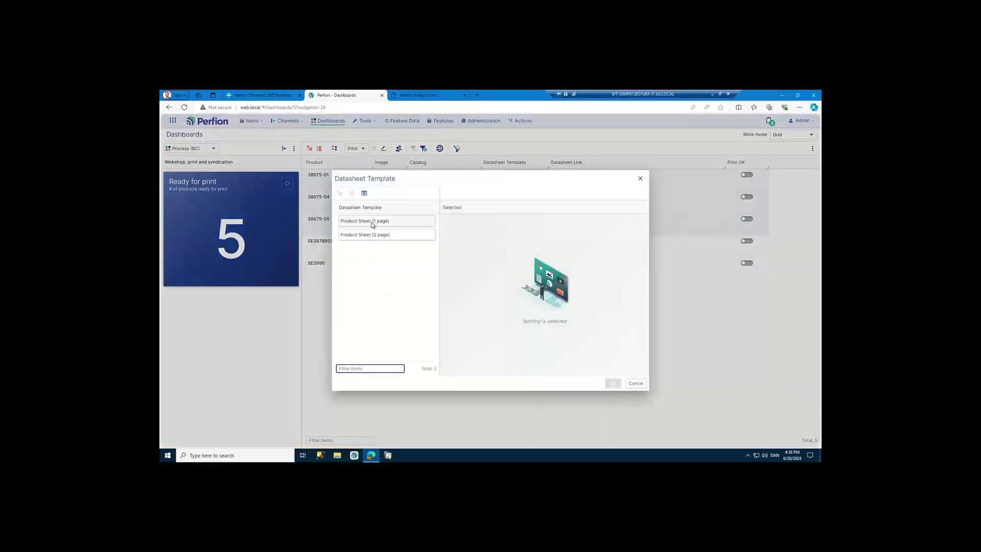
pyautogui.click(386, 223)
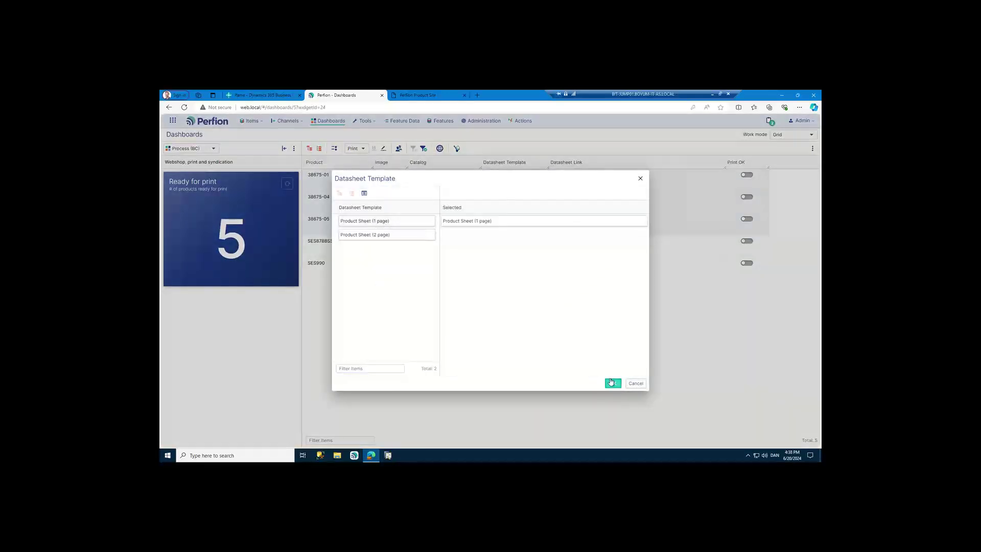
pyautogui.click(612, 383)
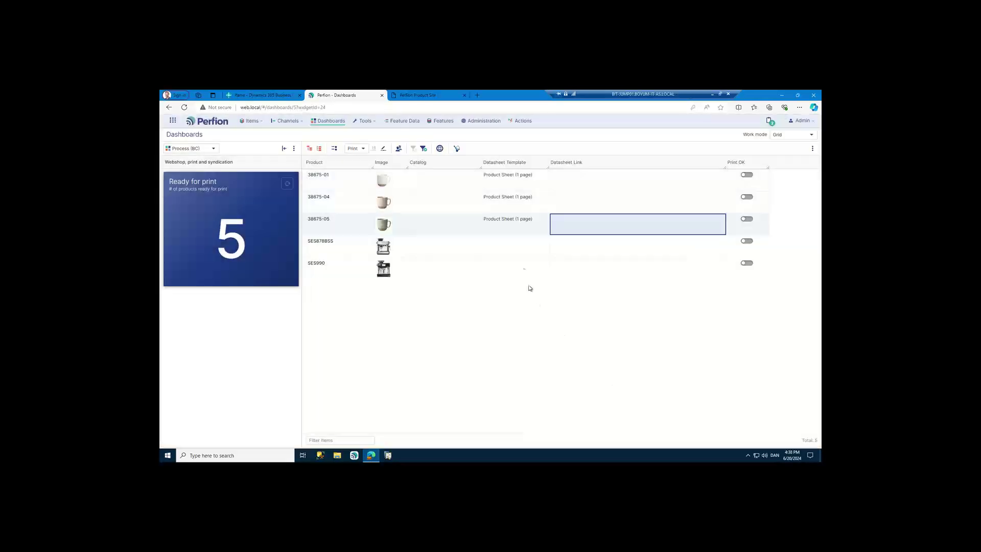
# - Assign the Product Sheet (2 page) template to SES878BSS and SES990
pyautogui.moveTo(514, 250); pyautogui.dragTo(511, 276)
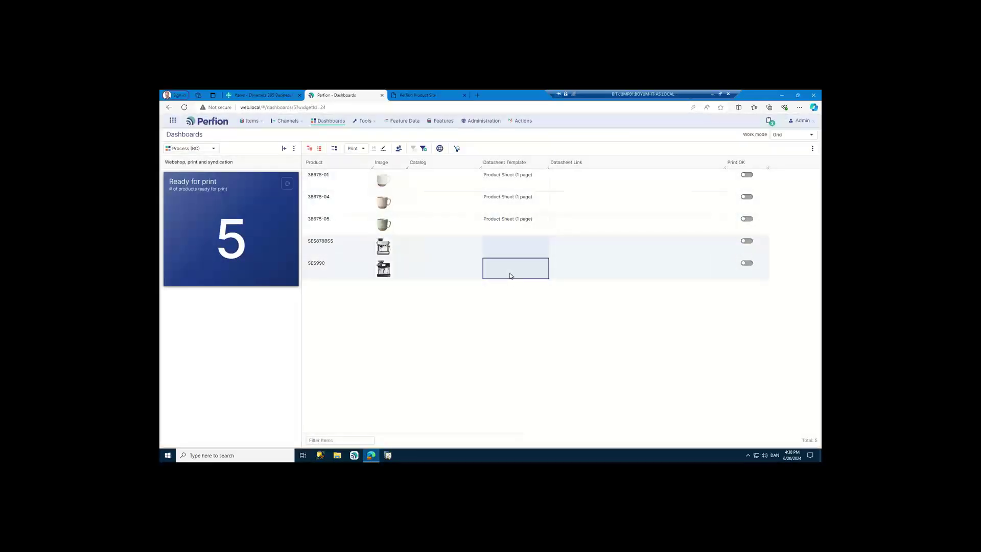
pyautogui.doubleClick(510, 276)
pyautogui.doubleClick(379, 236)
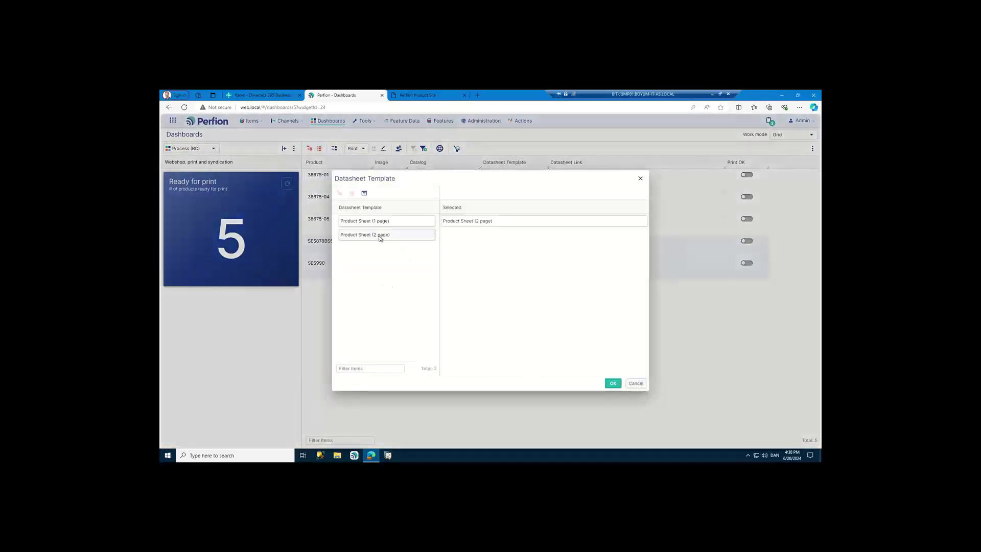
pyautogui.click(614, 384)
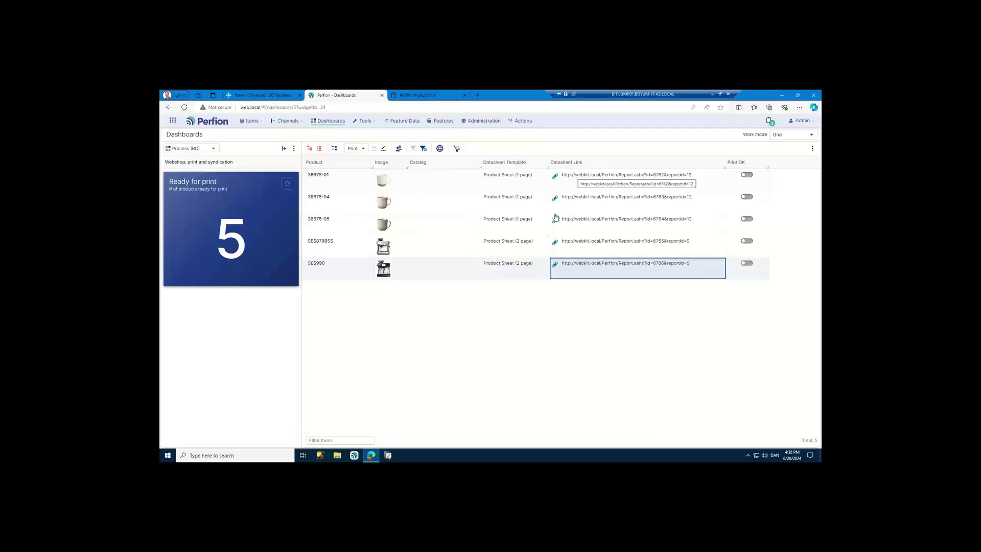
pyautogui.click(556, 266)
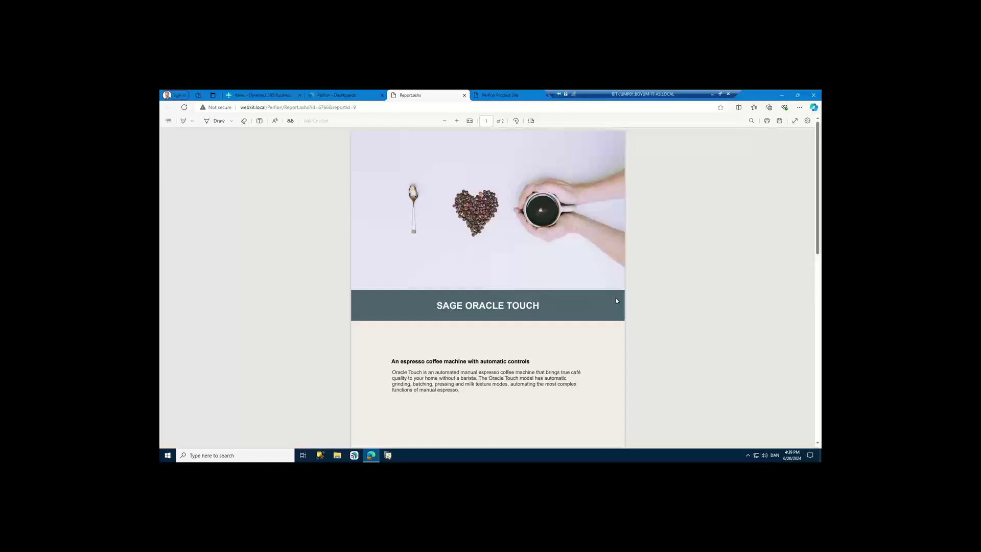
pyautogui.scroll(-5, 616, 300)
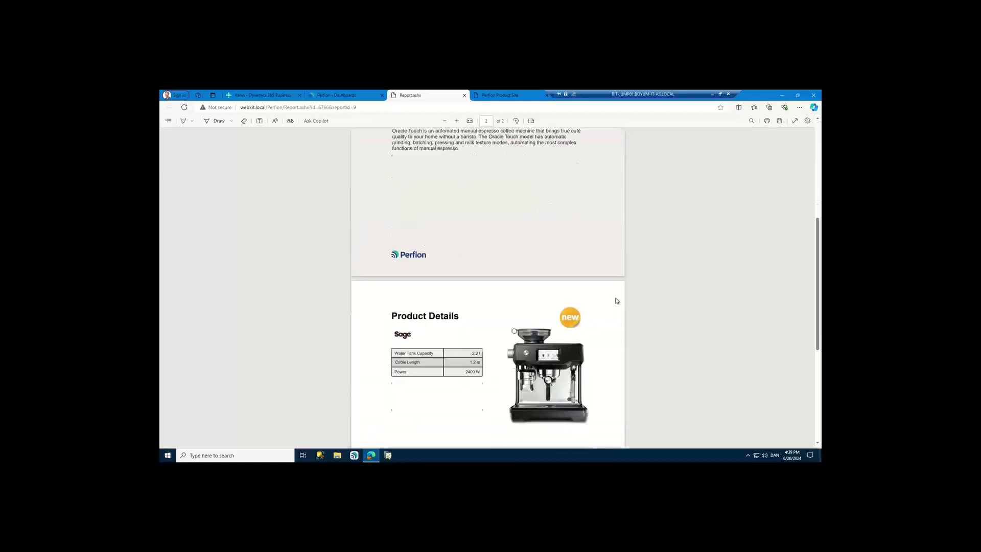
pyautogui.scroll(-4, 616, 300)
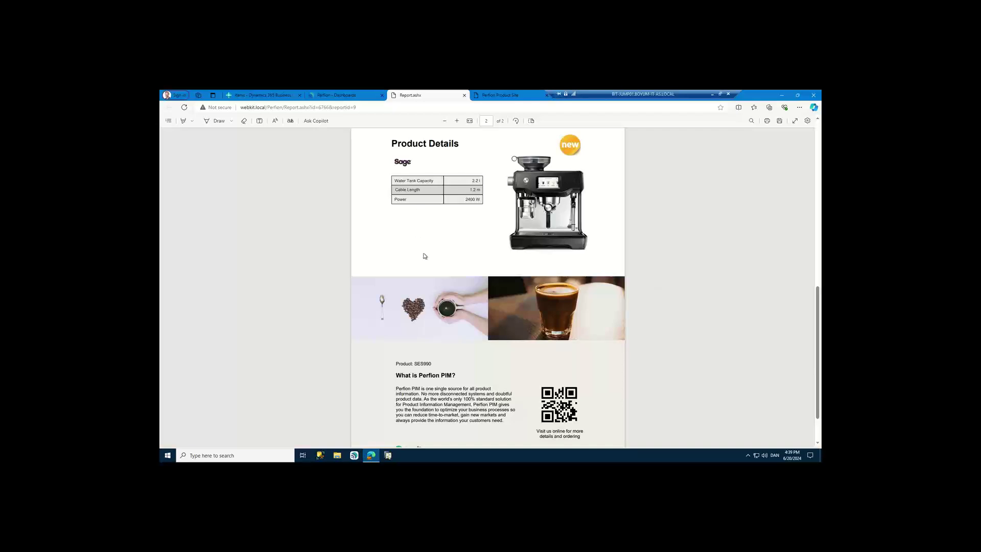
pyautogui.scroll(8, 449, 274)
pyautogui.scroll(1, 449, 274)
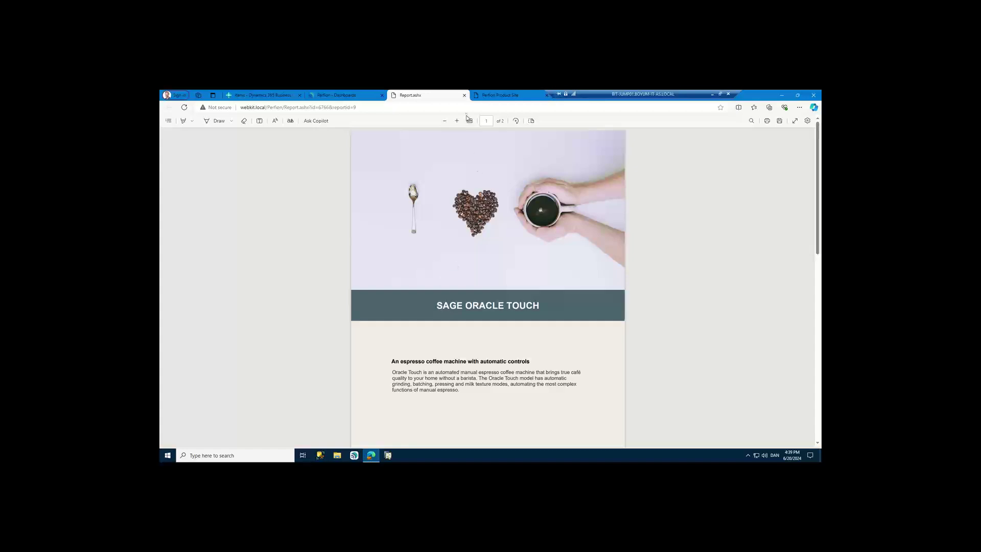
pyautogui.click(464, 96)
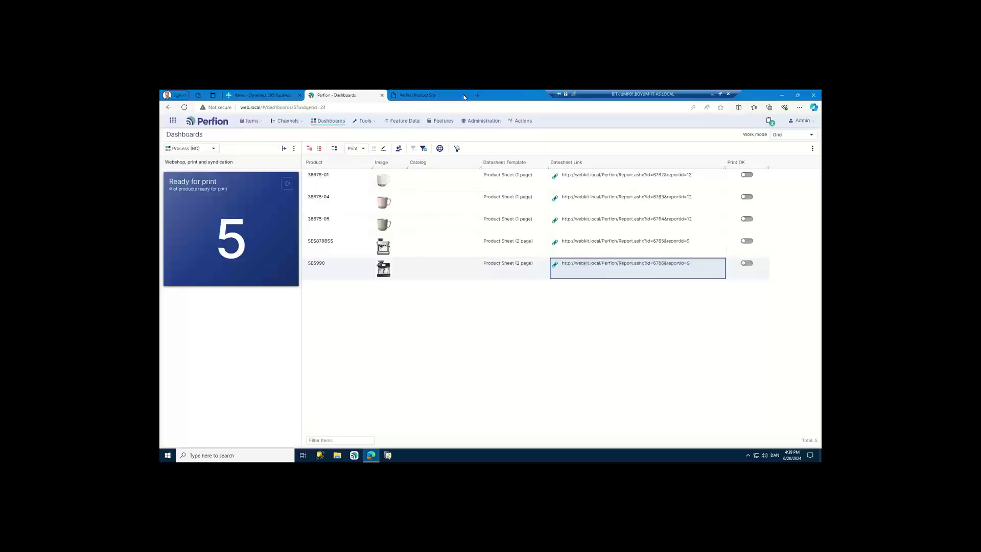
pyautogui.click(556, 199)
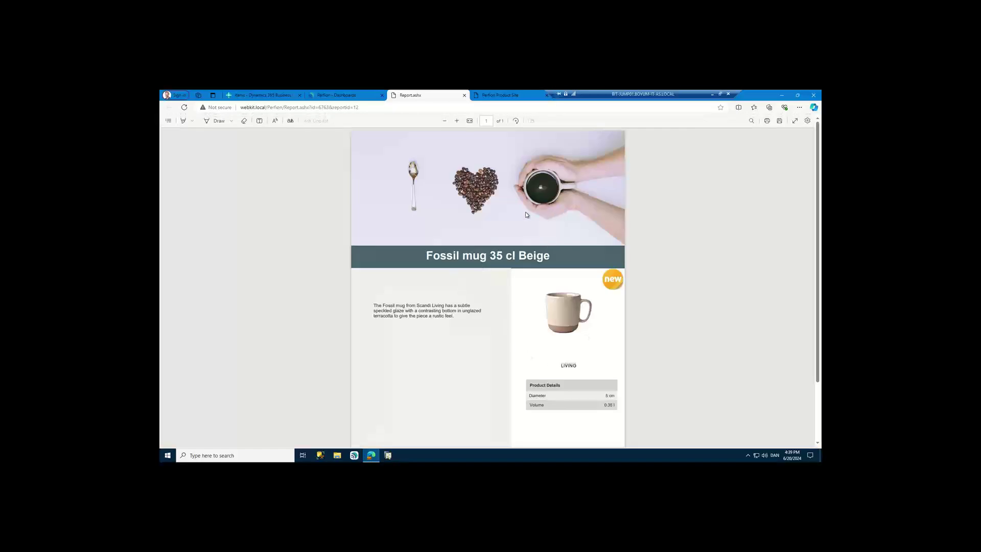
pyautogui.scroll(-2, 526, 215)
pyautogui.scroll(2, 515, 247)
pyautogui.click(464, 95)
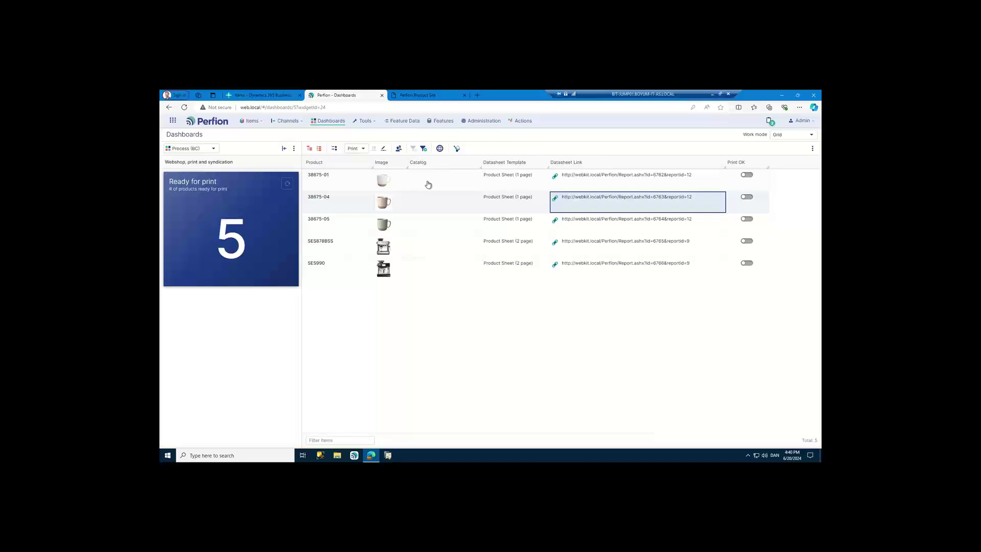
# - Show the Ready for print products as cards in Publish work mode
pyautogui.click(335, 150)
pyautogui.click(346, 188)
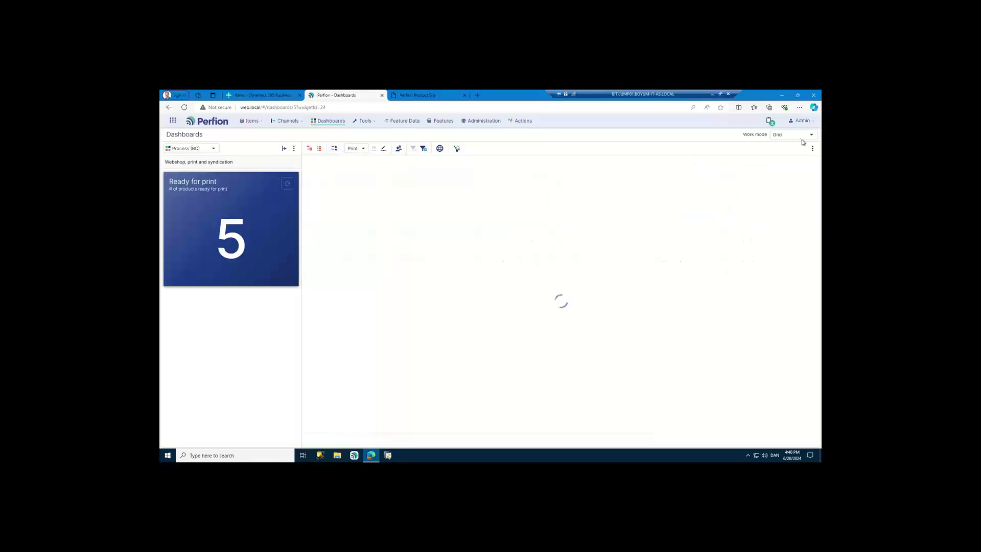
pyautogui.click(797, 136)
pyautogui.click(790, 162)
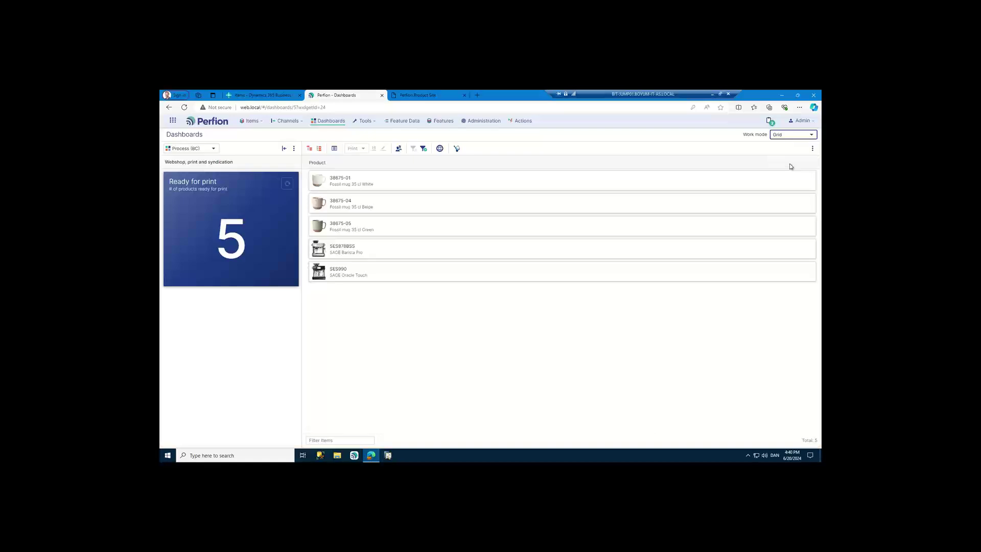
# - Switch to the Catalog channel, expand its tree, and list the Coffee Makers products
pyautogui.click(556, 149)
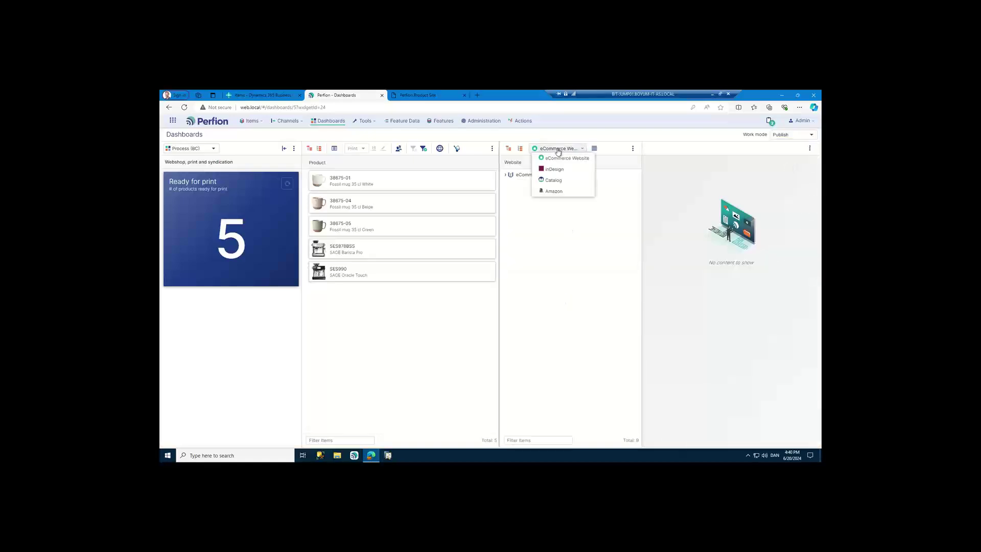
pyautogui.click(563, 182)
pyautogui.click(508, 148)
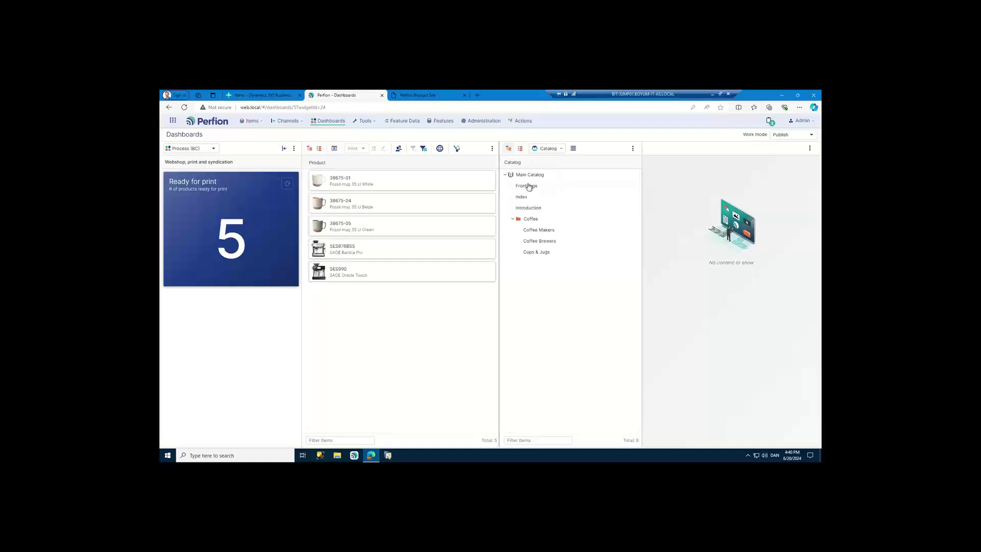
pyautogui.click(548, 234)
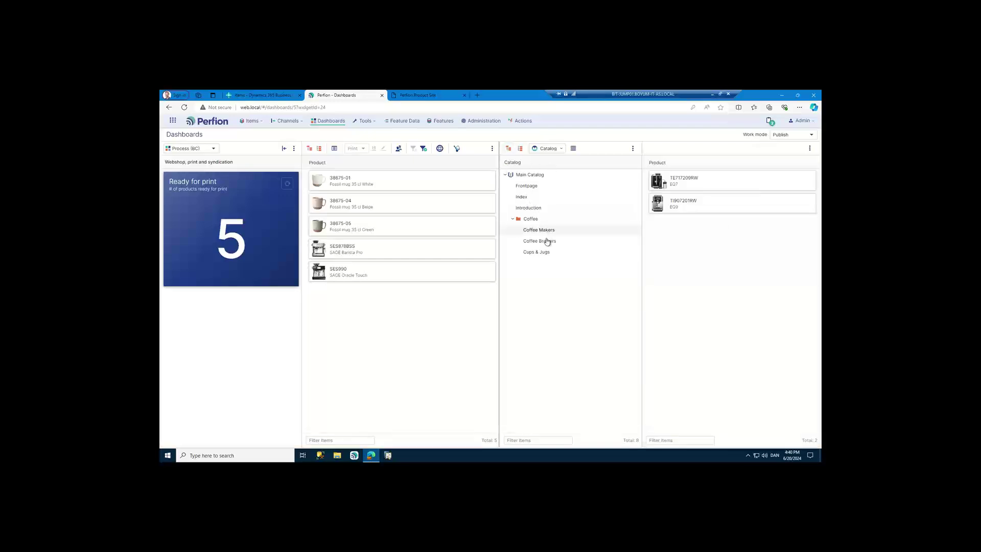
pyautogui.click(546, 242)
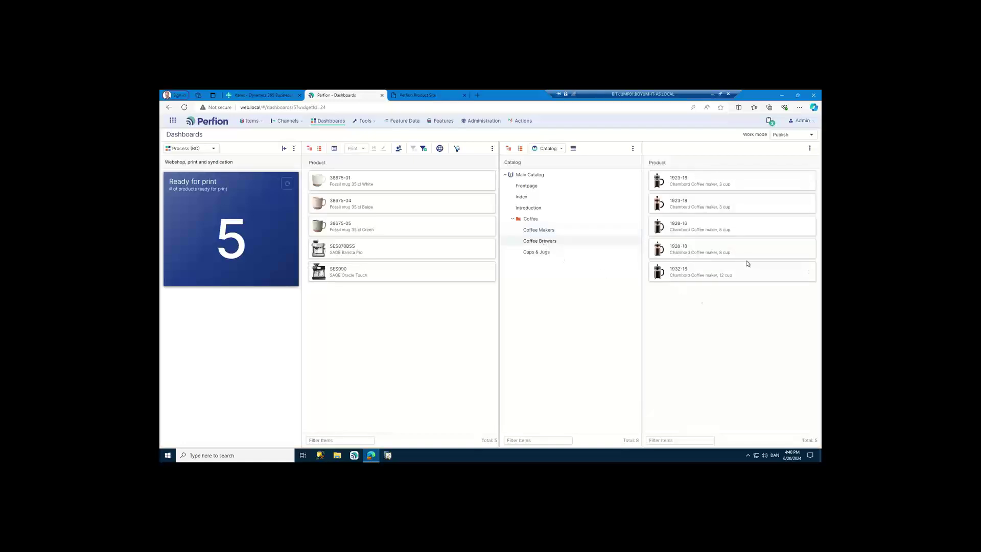
pyautogui.click(535, 252)
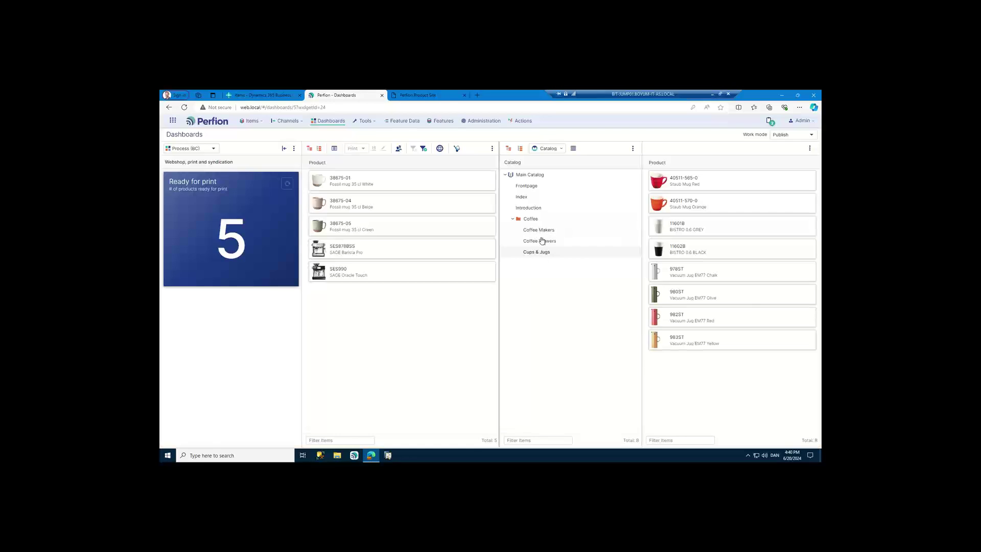
pyautogui.click(537, 234)
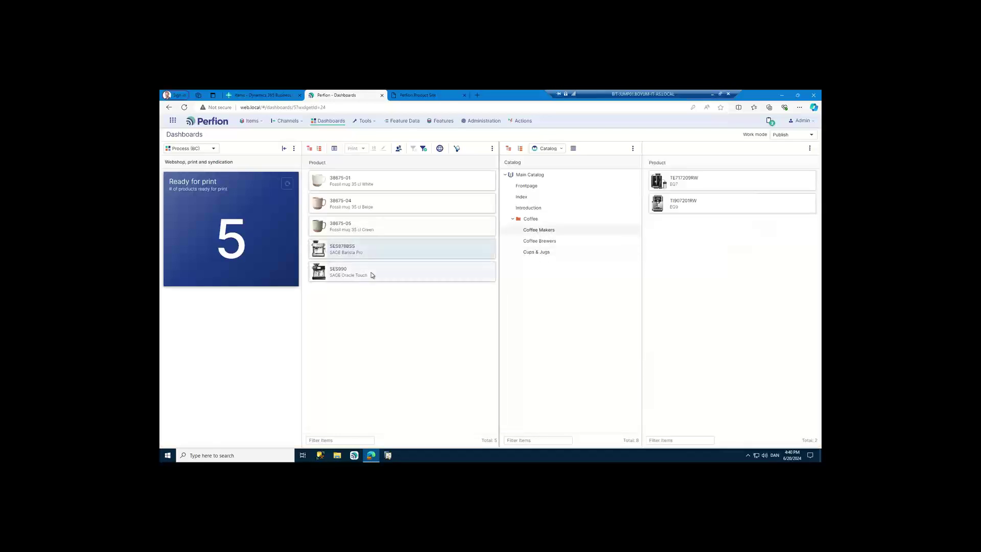
# - Drag SES990 into Coffee Makers and 38675-05 into Cups & Jugs, then list Cups & Jugs
pyautogui.moveTo(372, 276); pyautogui.dragTo(714, 180)
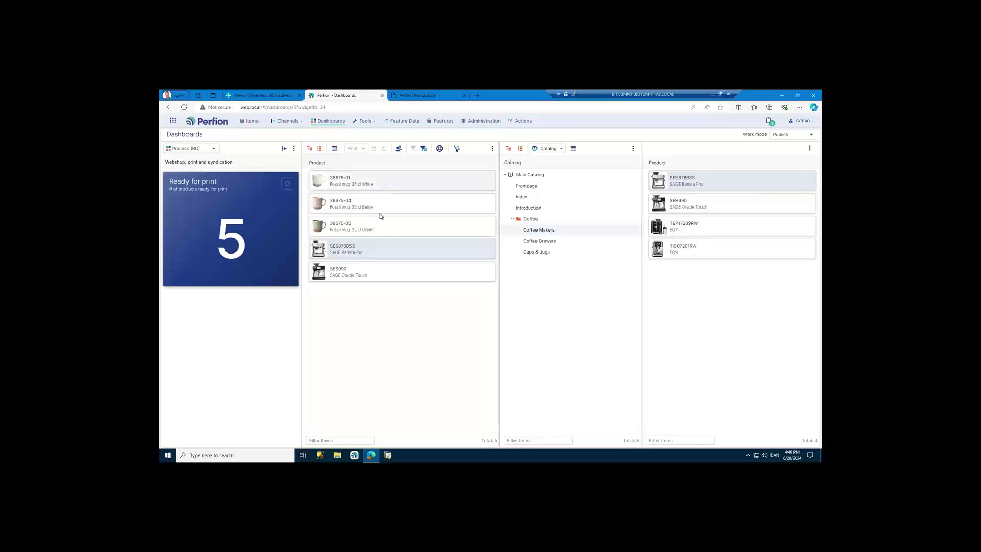
pyautogui.moveTo(379, 227); pyautogui.dragTo(547, 256)
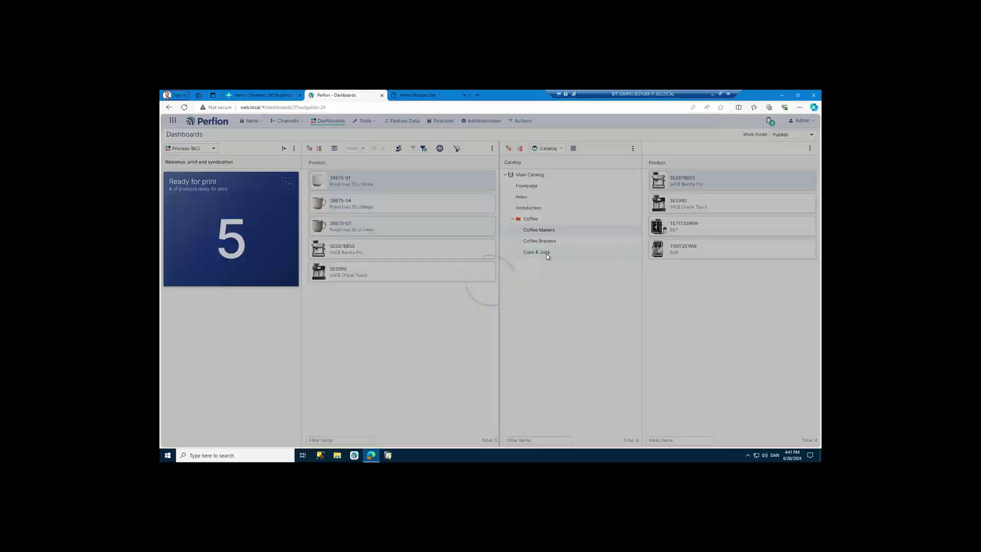
pyautogui.click(537, 252)
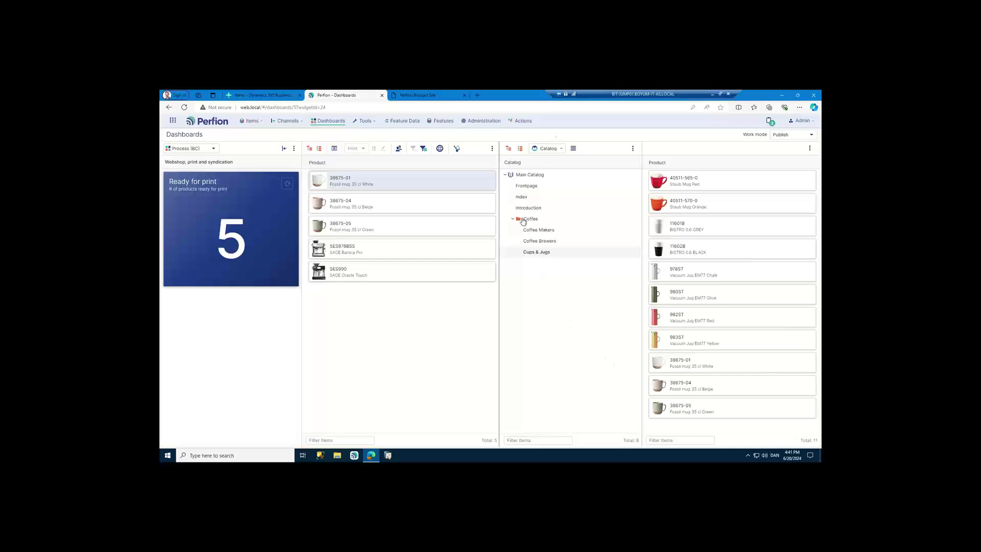
# - Generate the Main Catalog as the Catalog EN publication with filename Demo cat 01
pyautogui.rightClick(543, 177)
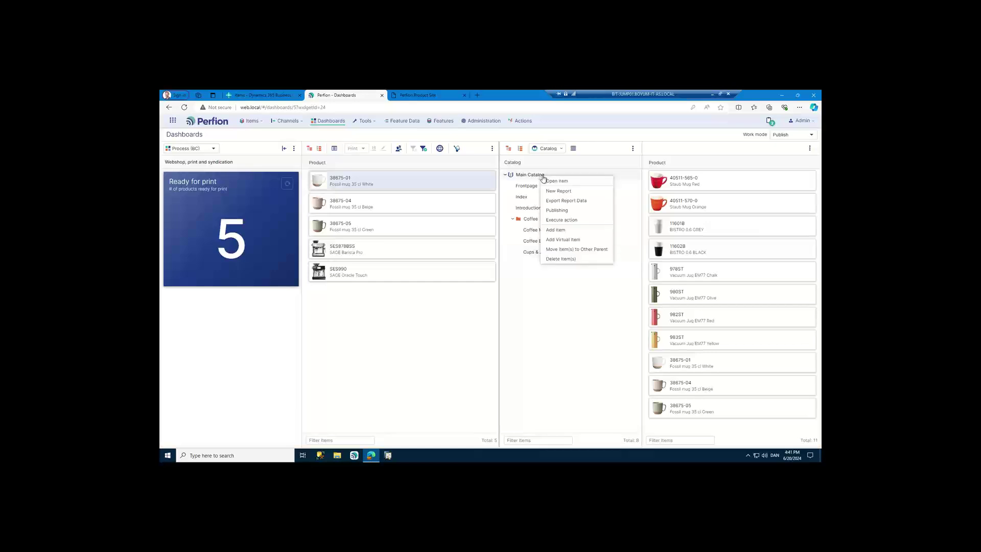
pyautogui.click(556, 210)
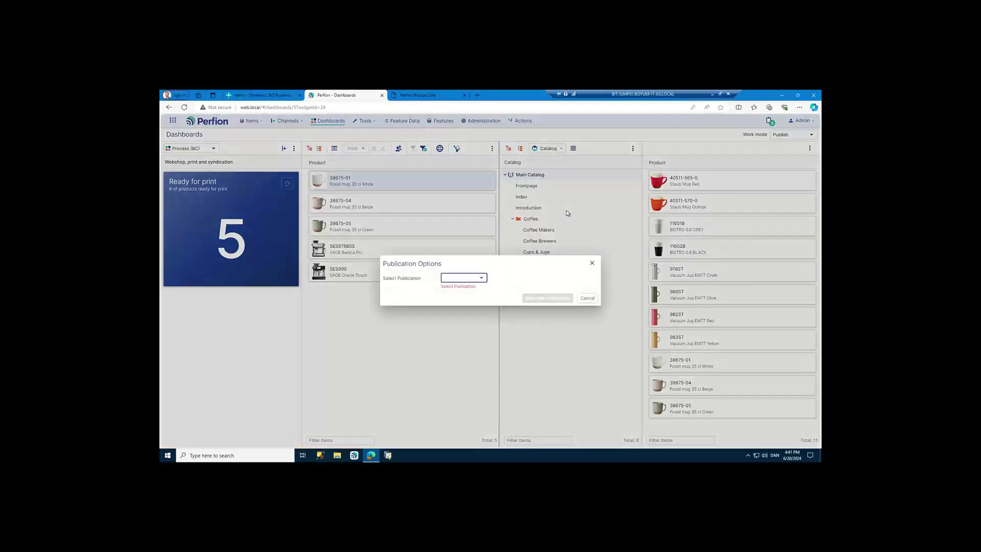
pyautogui.click(483, 278)
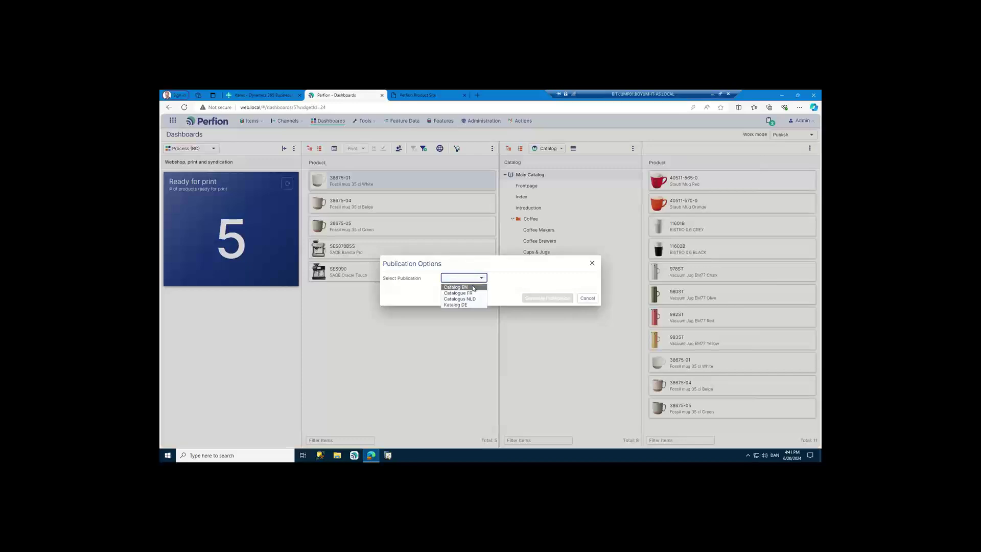
pyautogui.click(473, 288)
pyautogui.click(473, 286)
pyautogui.write('Deo cat 01')
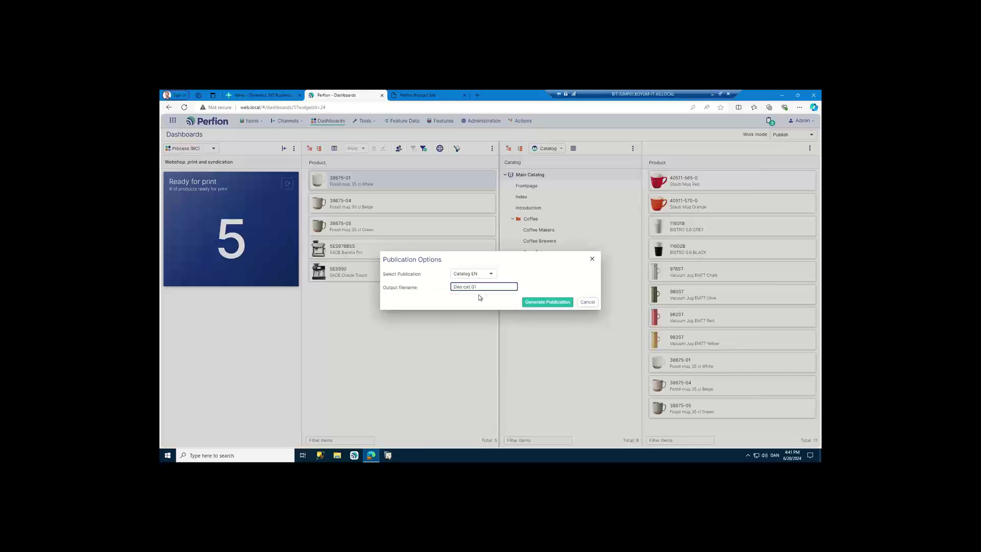
pyautogui.click(459, 287)
pyautogui.write('m')
pyautogui.click(546, 302)
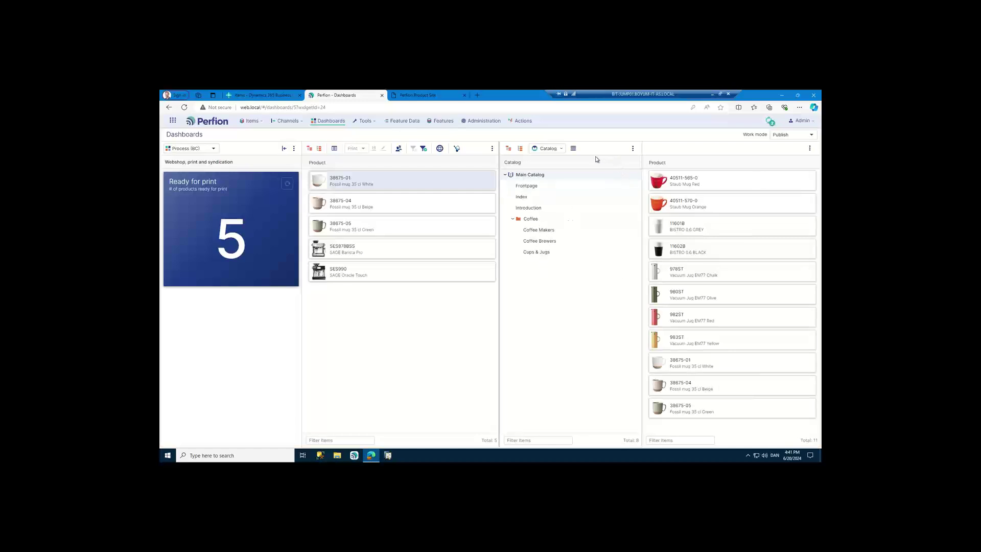
# - Switch the Catalog view to Table and back to single-column, then check the Jobs list
pyautogui.click(573, 150)
pyautogui.click(581, 168)
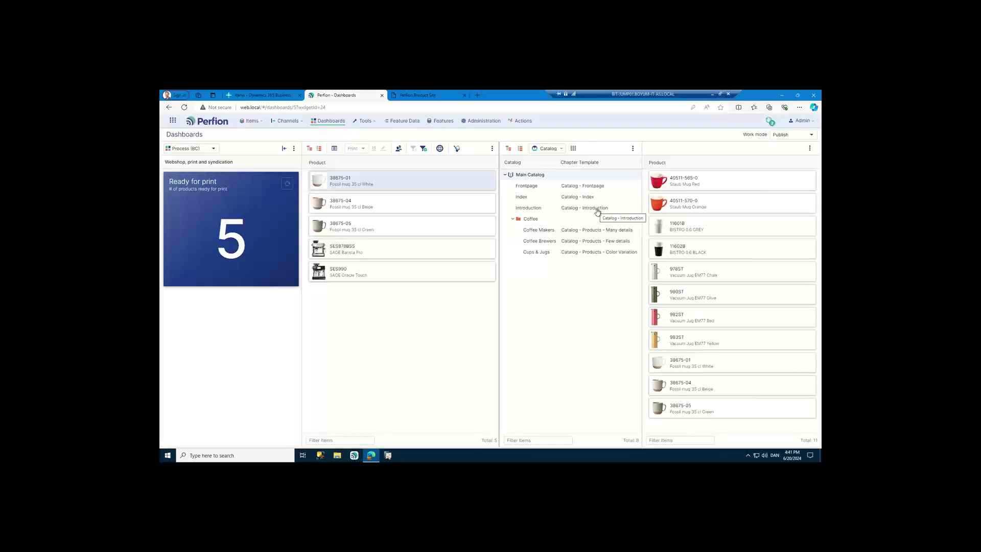
pyautogui.click(572, 148)
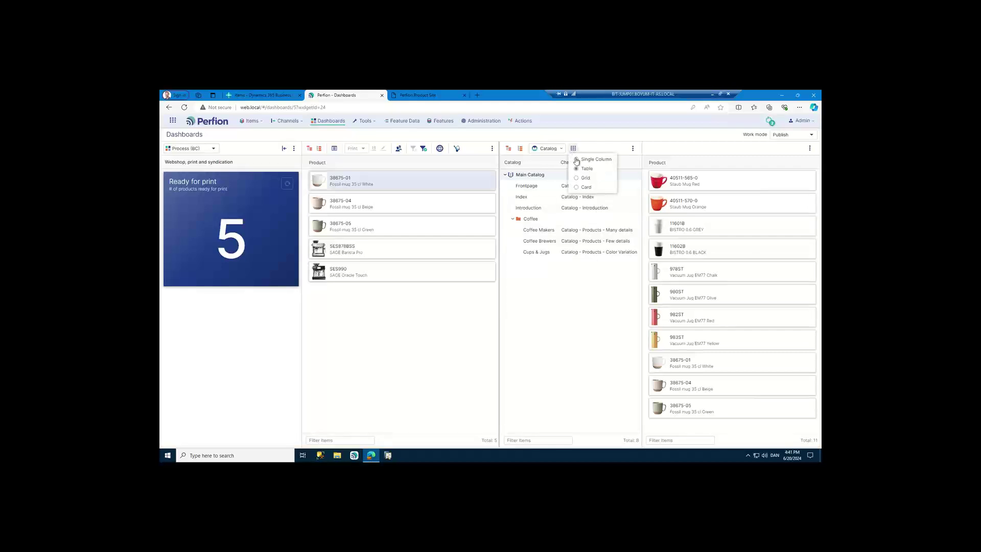
pyautogui.click(577, 159)
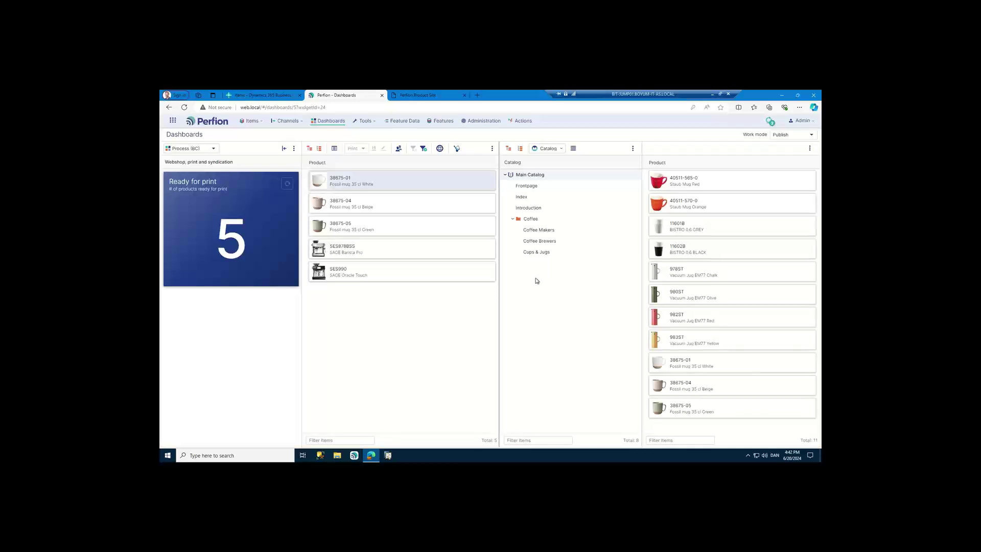
pyautogui.click(770, 123)
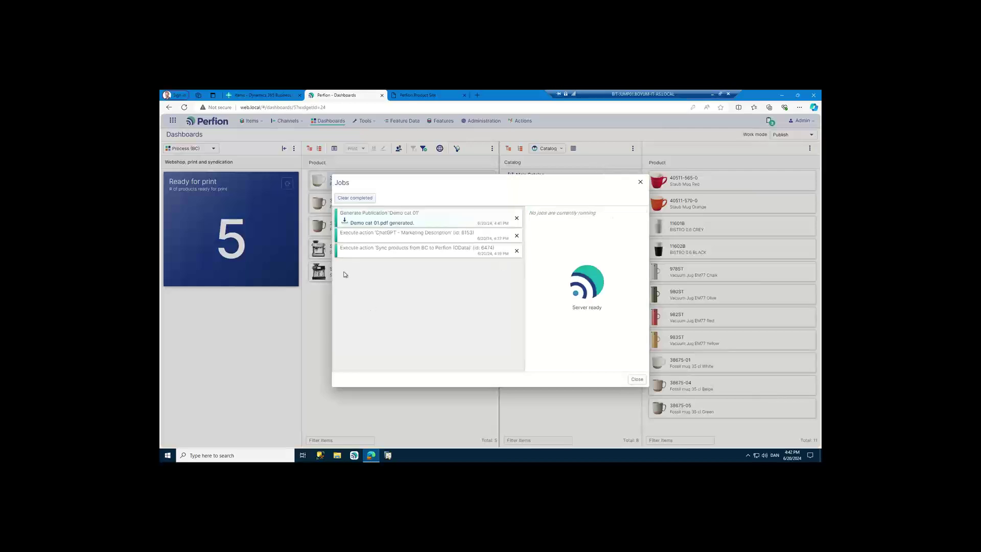
# - Download Demo cat 01.pdf, open it in Edge and scroll through its first pages
pyautogui.click(351, 222)
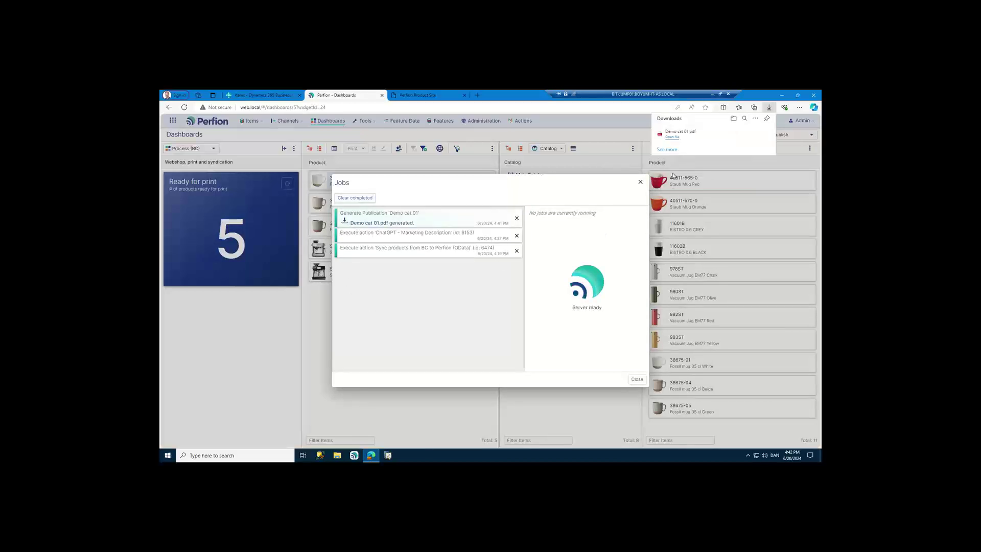
pyautogui.click(673, 137)
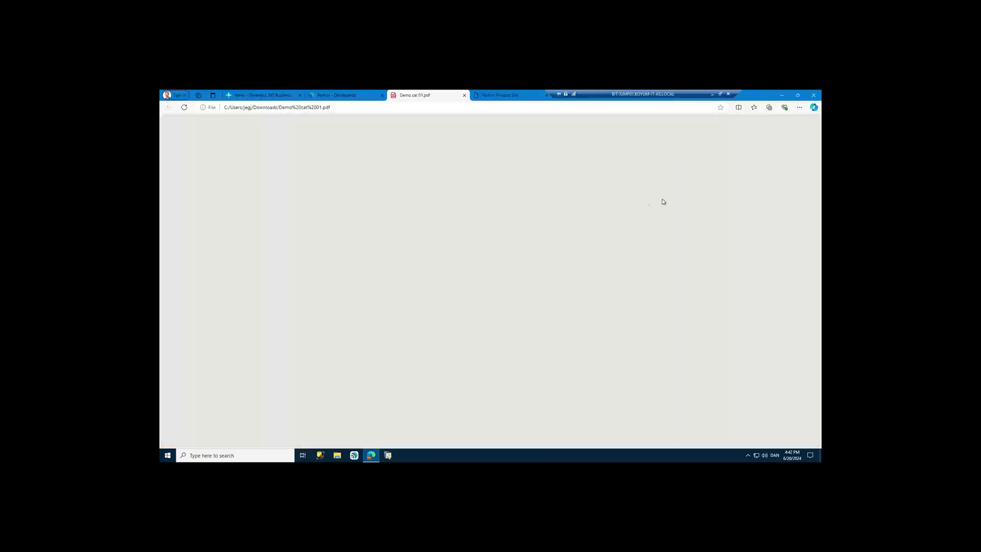
pyautogui.scroll(-7, 649, 286)
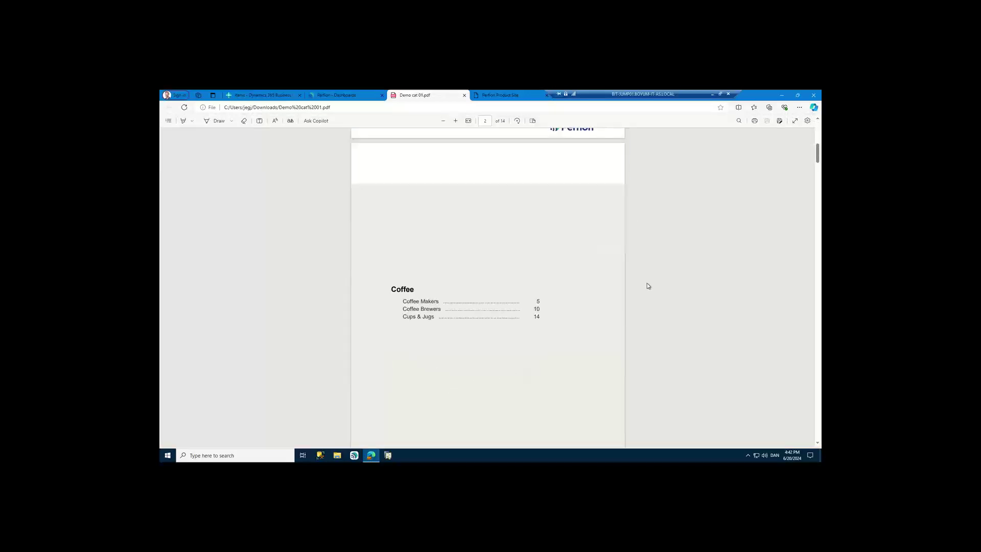
pyautogui.scroll(-3, 649, 286)
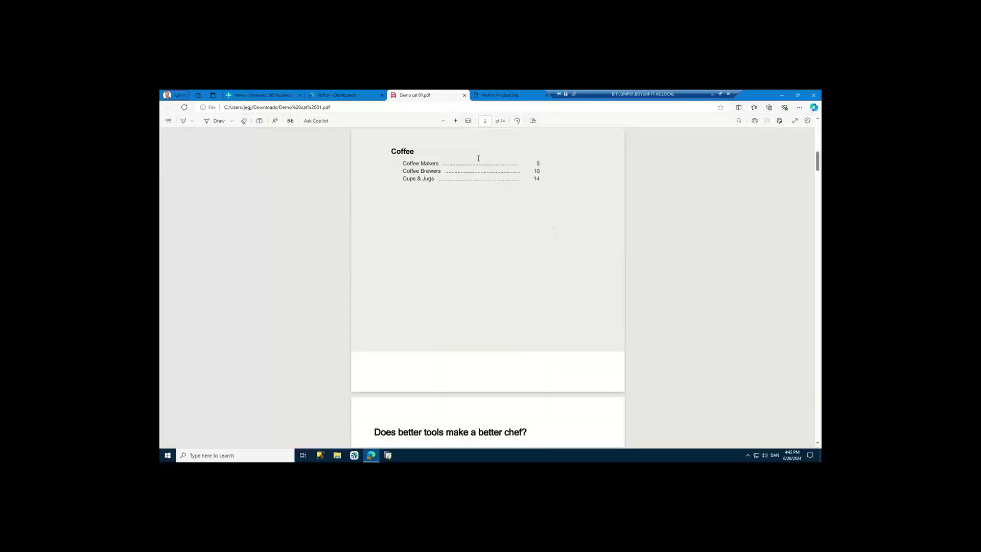
pyautogui.scroll(-10, 615, 300)
pyautogui.scroll(-4, 615, 300)
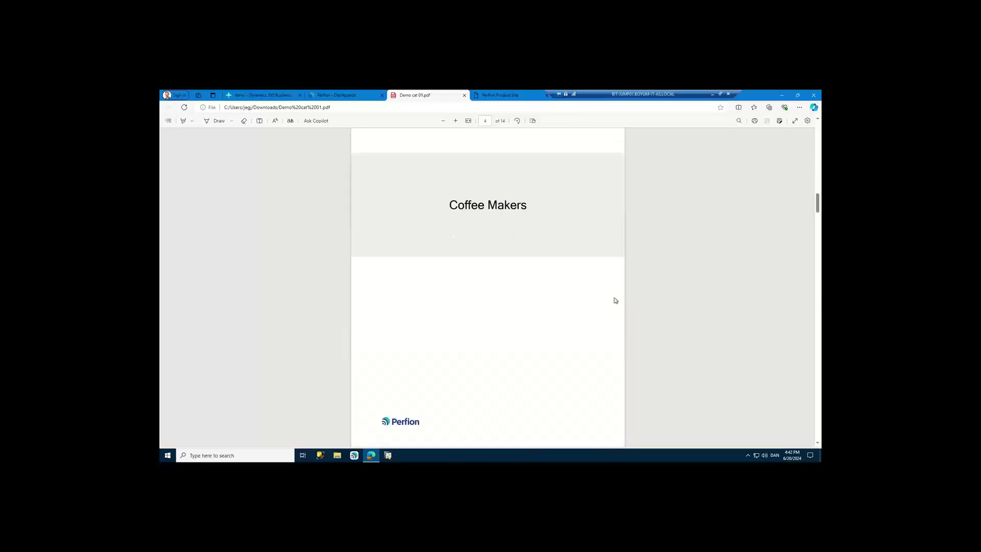
pyautogui.scroll(-8, 615, 300)
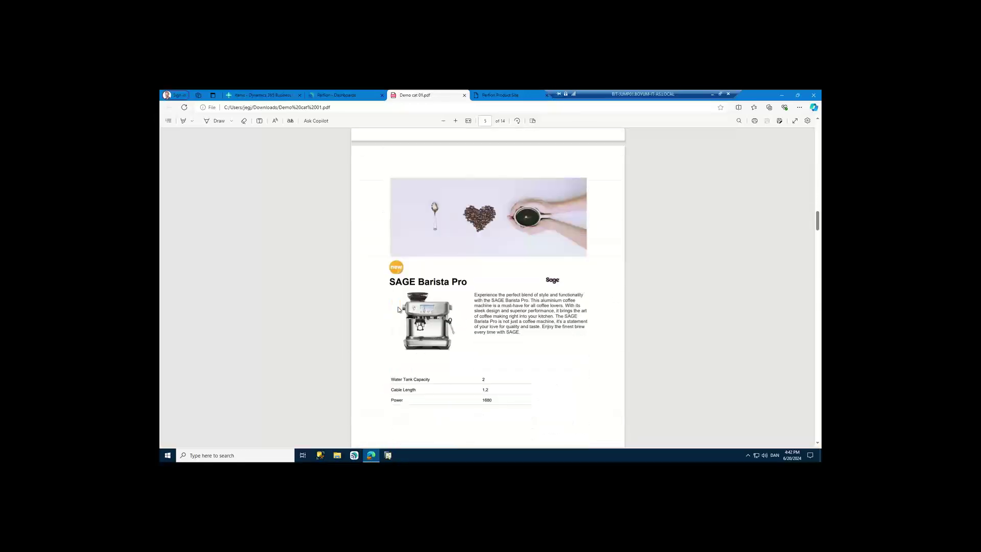
# - Scroll further through the catalog to the three Fossil mug 35 cl colours
pyautogui.scroll(-10, 556, 304)
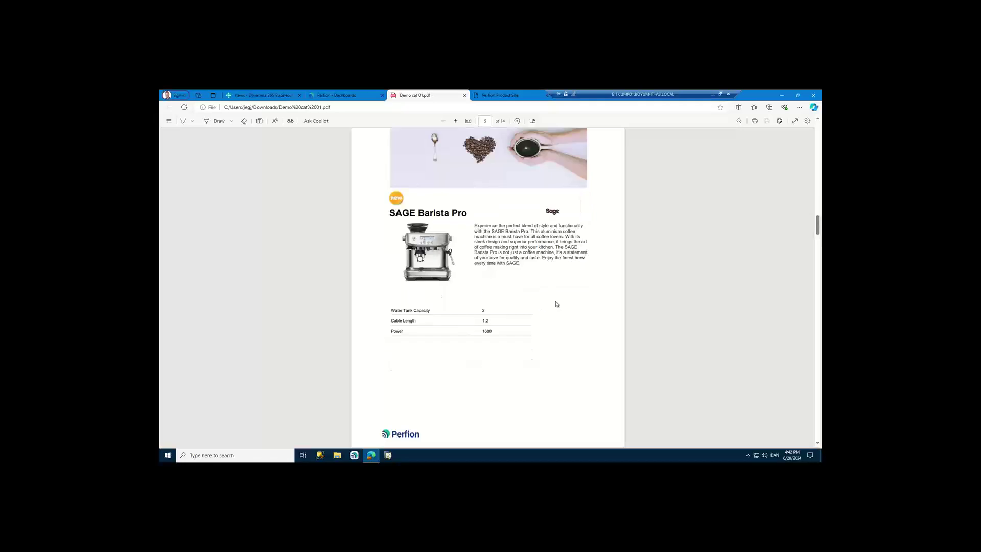
pyautogui.scroll(-10, 556, 304)
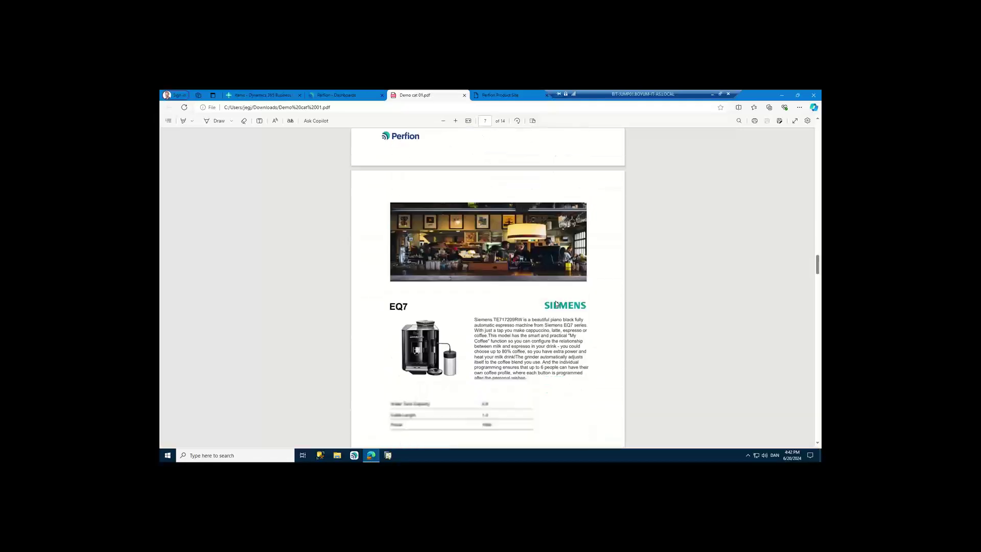
pyautogui.scroll(-10, 556, 303)
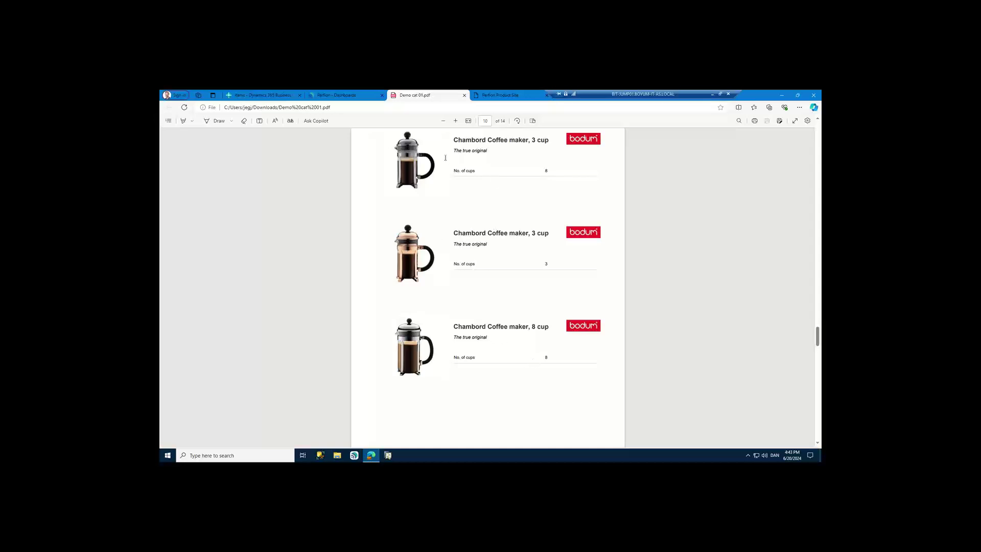
pyautogui.scroll(-6, 445, 157)
pyautogui.scroll(-12, 490, 331)
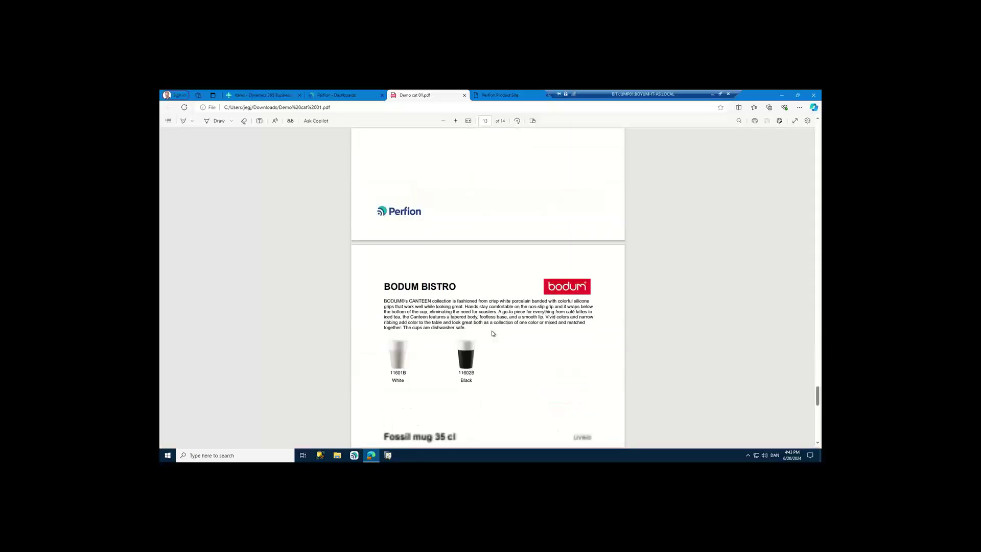
pyautogui.scroll(-2, 492, 333)
pyautogui.scroll(-1, 492, 333)
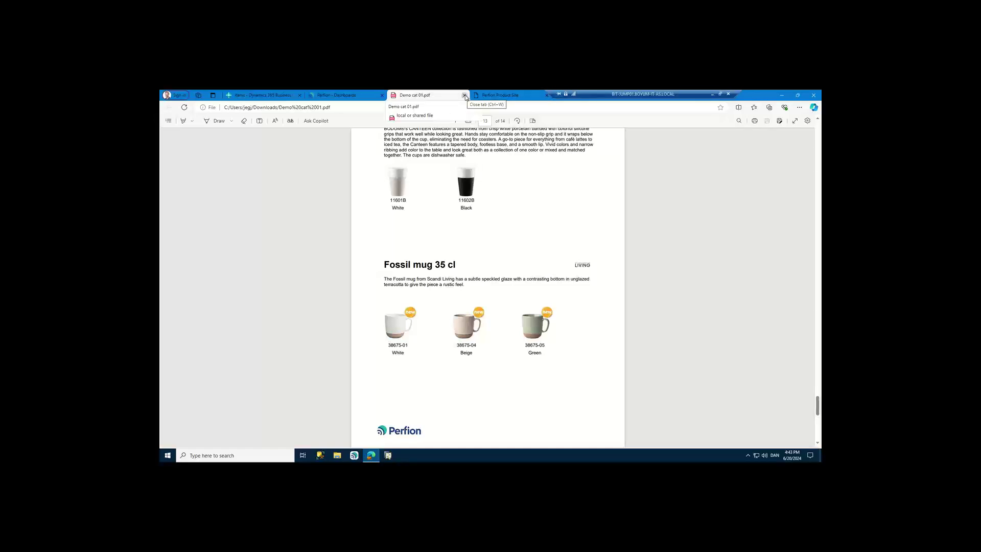
# - Close the Demo cat 01.pdf tab and the Perfion Jobs dialog
pyautogui.click(463, 96)
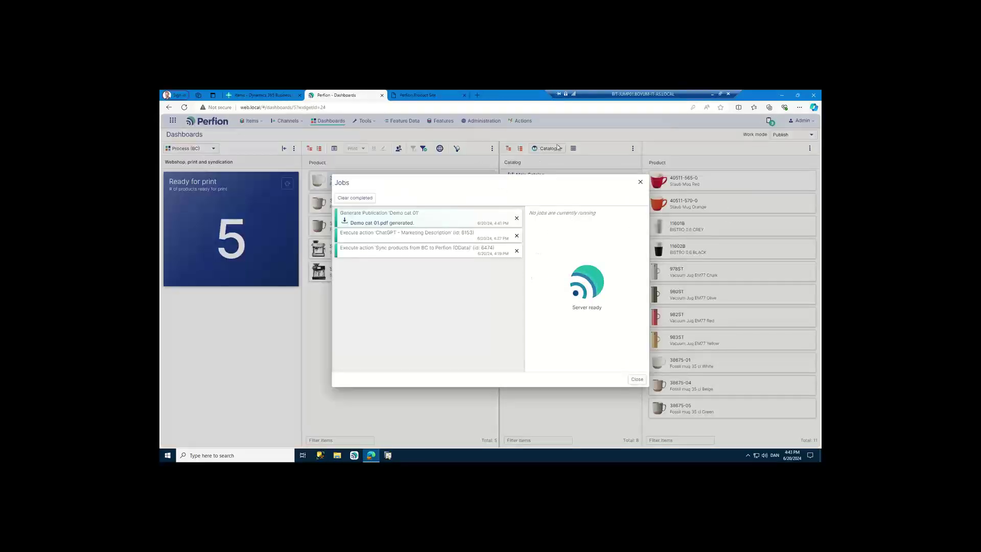
pyautogui.click(637, 380)
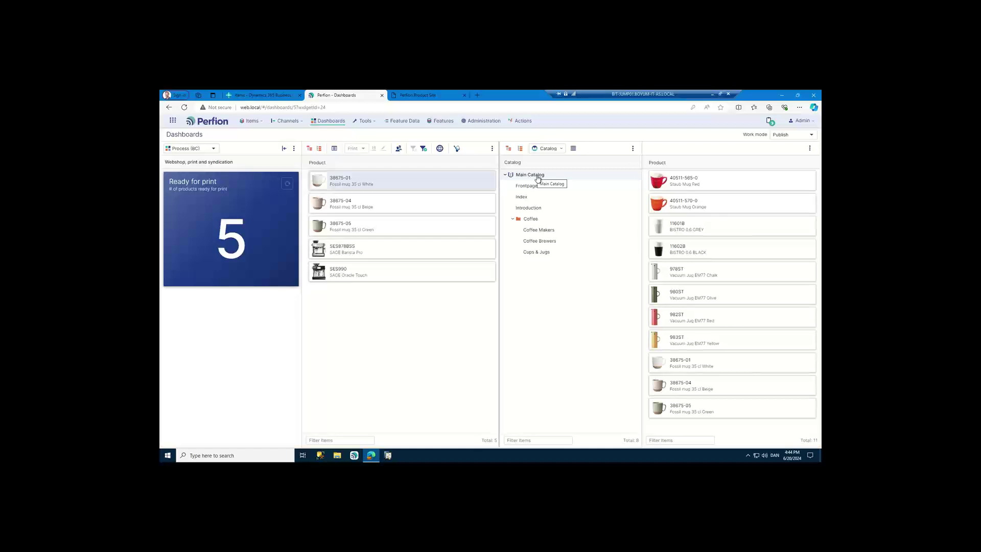
# - Start a new Customer Specific Pricelist report from the Main Catalog
pyautogui.rightClick(538, 177)
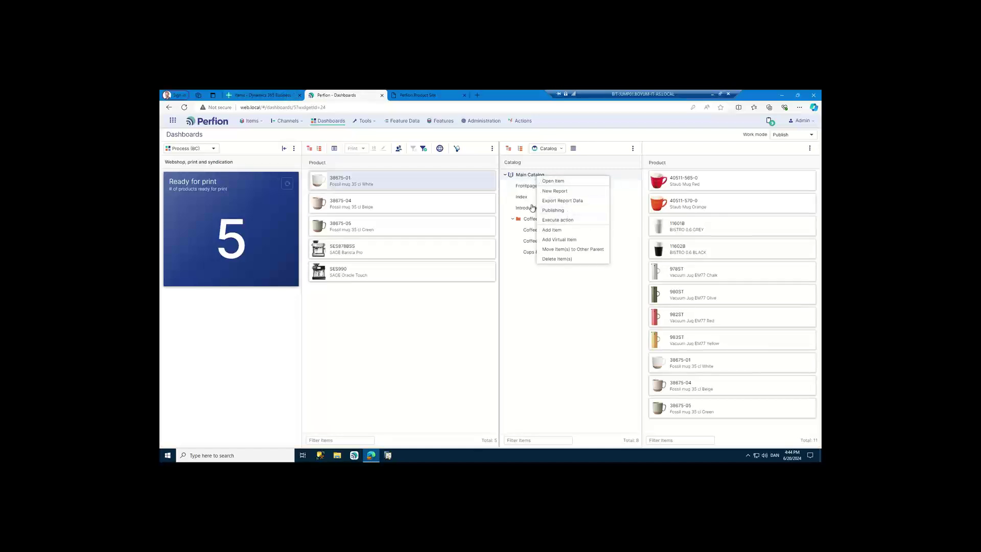
pyautogui.moveTo(278, 97)
pyautogui.click(557, 192)
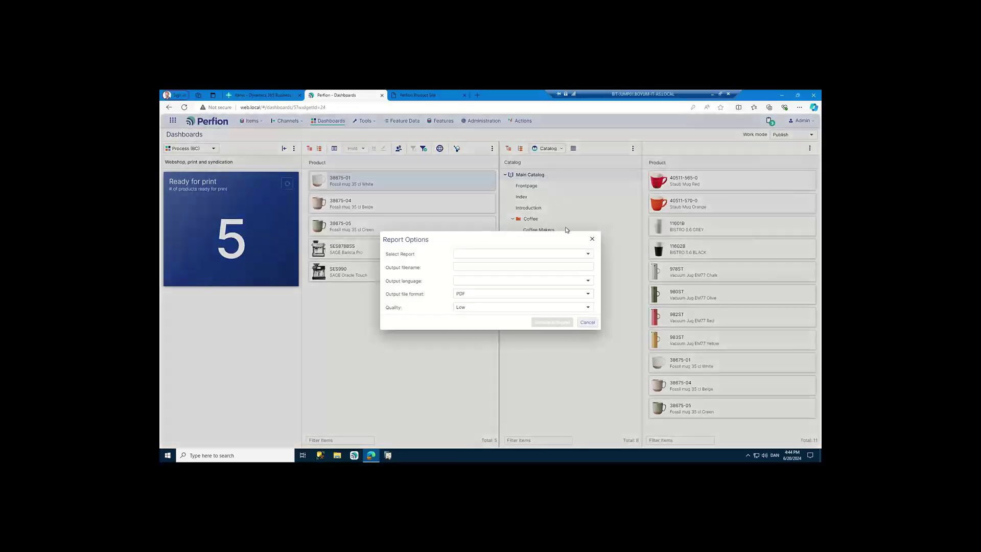
pyautogui.click(588, 253)
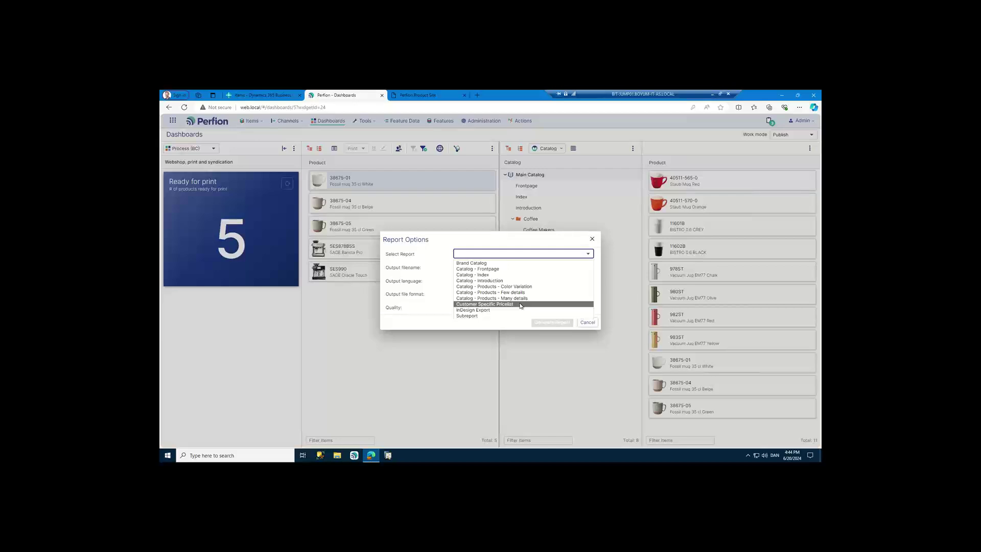
pyautogui.click(521, 305)
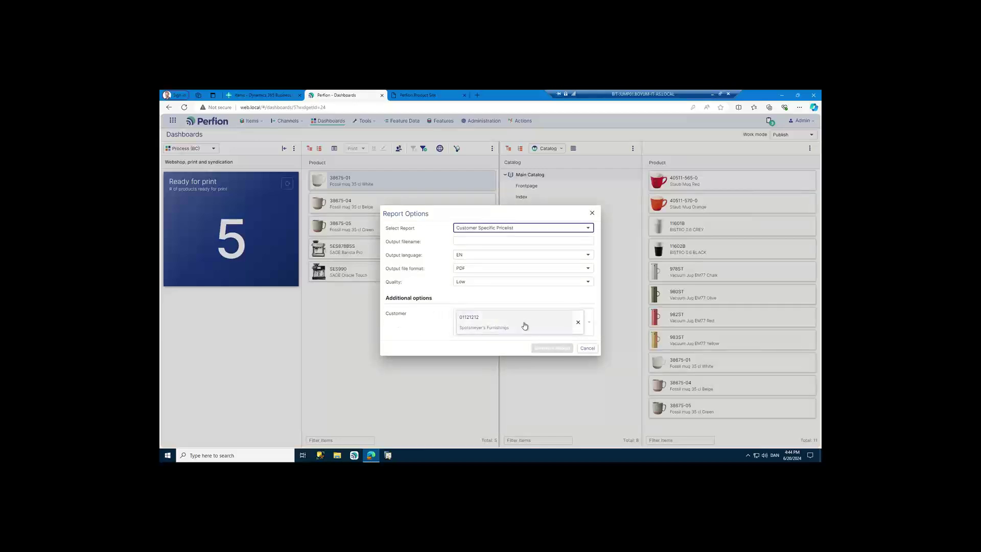
# - Choose customer Progressive Home Furnishings, name the output 'demo pricelist 01', and generate the report
pyautogui.click(591, 326)
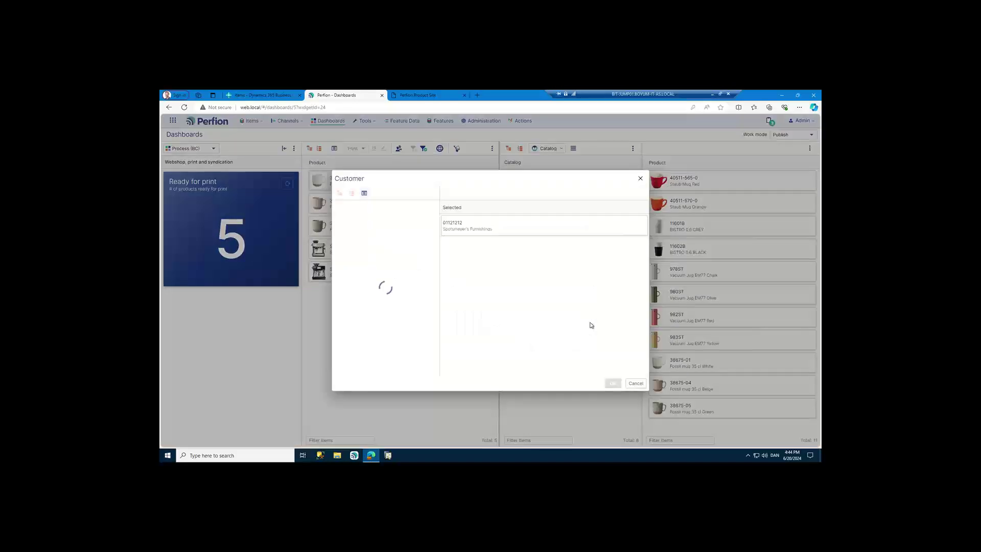
pyautogui.click(376, 248)
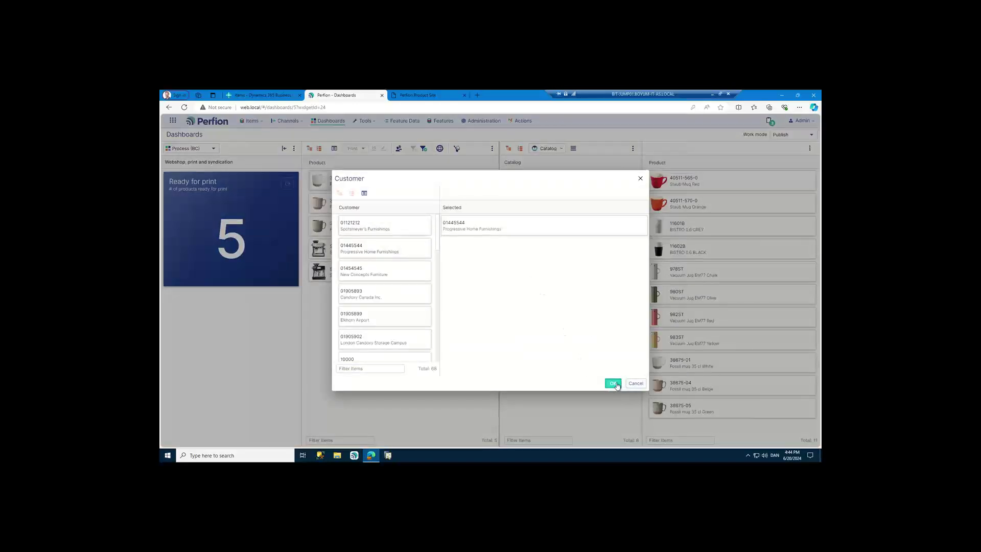
pyautogui.click(613, 383)
pyautogui.click(476, 241)
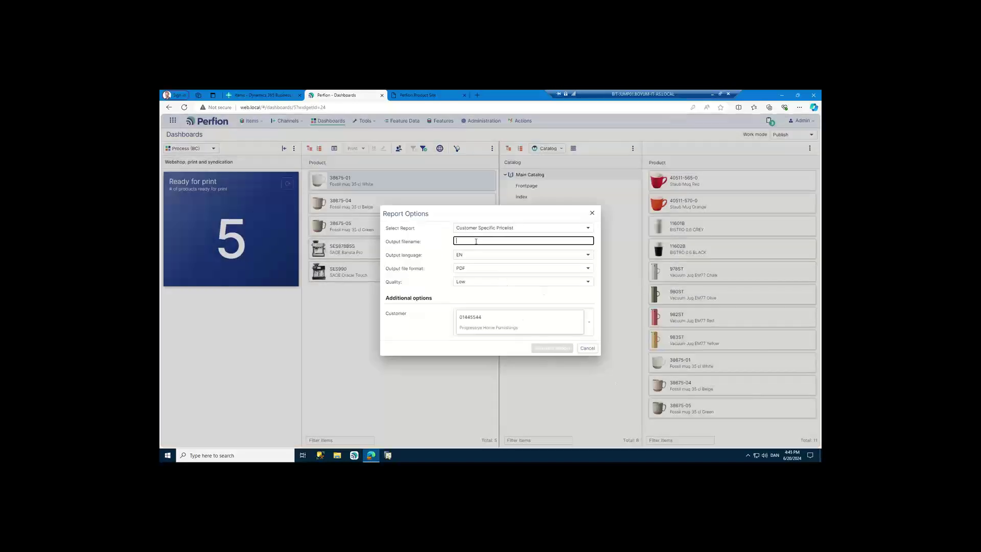
pyautogui.write('demo pricelist 01')
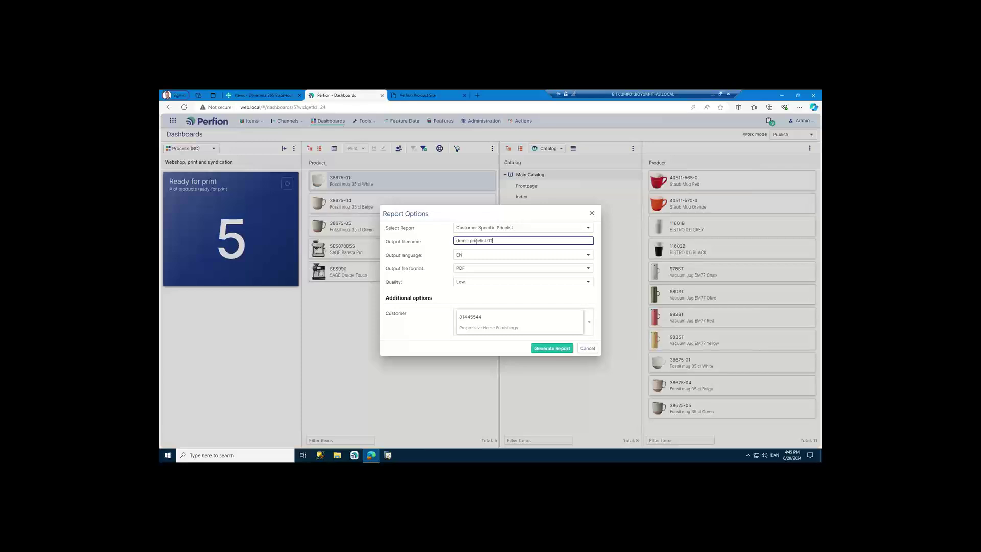
pyautogui.click(555, 349)
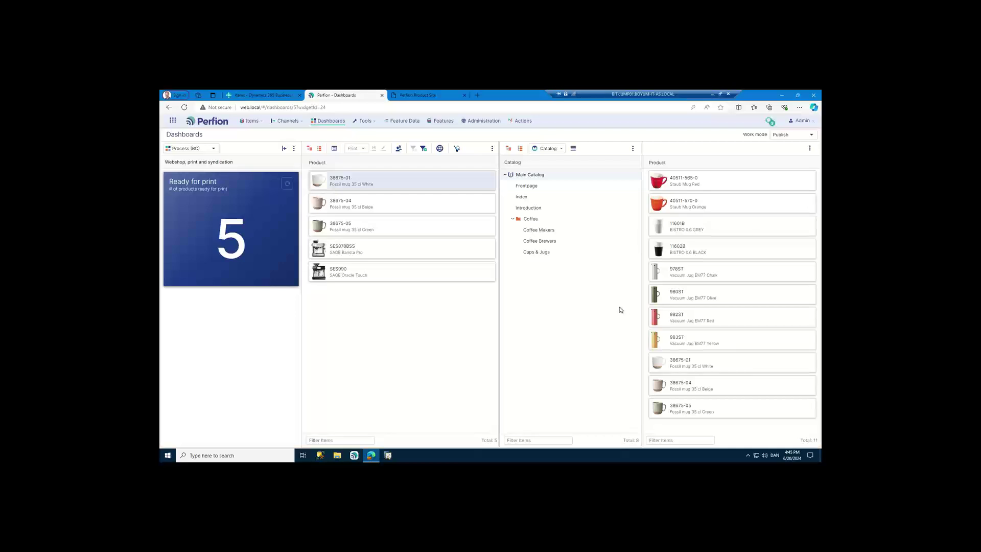
# - Open the Jobs dialog to confirm demo pricelist 01.pdf has been generated
pyautogui.click(771, 123)
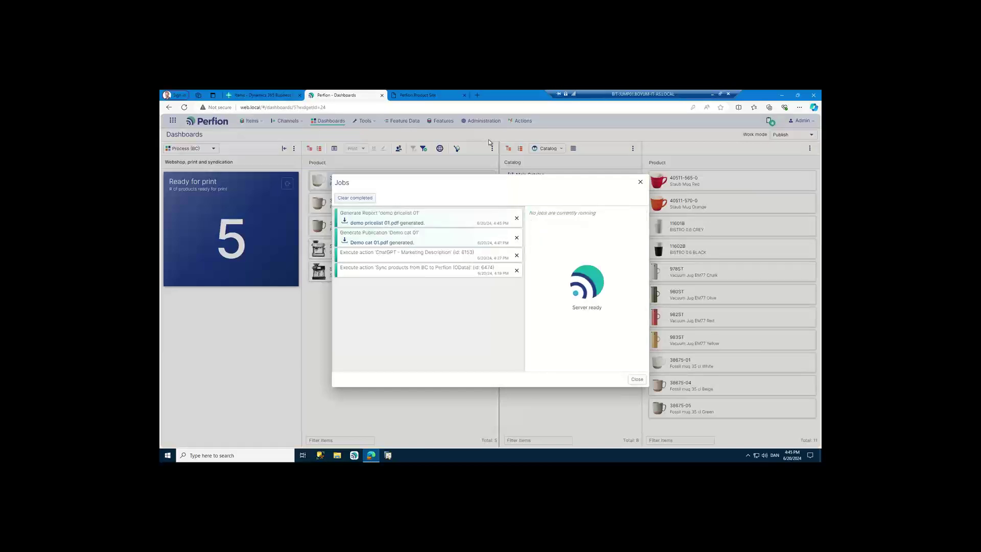
# - Download demo pricelist 01.pdf and review its list and customer prices in Edge
pyautogui.click(376, 224)
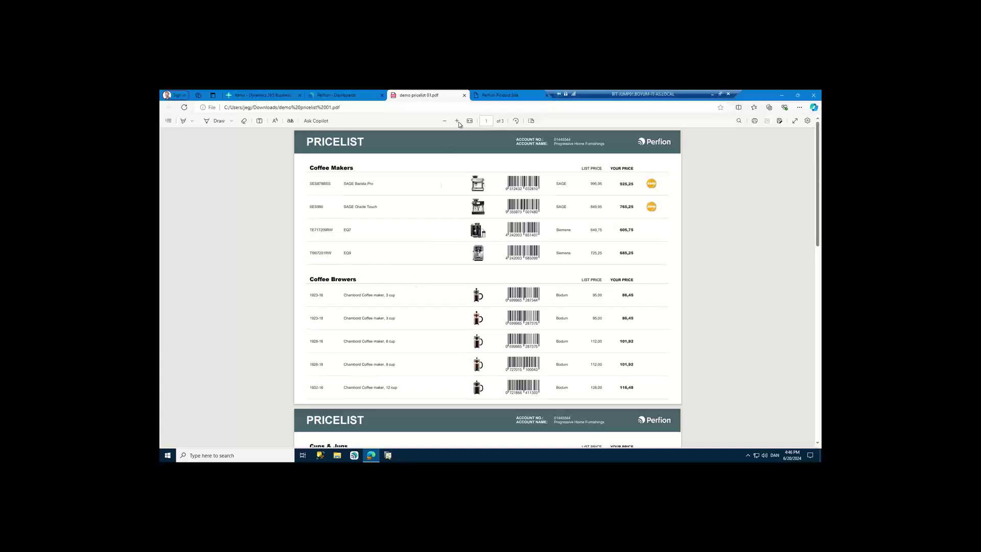
# - Close the pricelist PDF and Jobs list, and show products in Grid work mode as a table
pyautogui.click(465, 96)
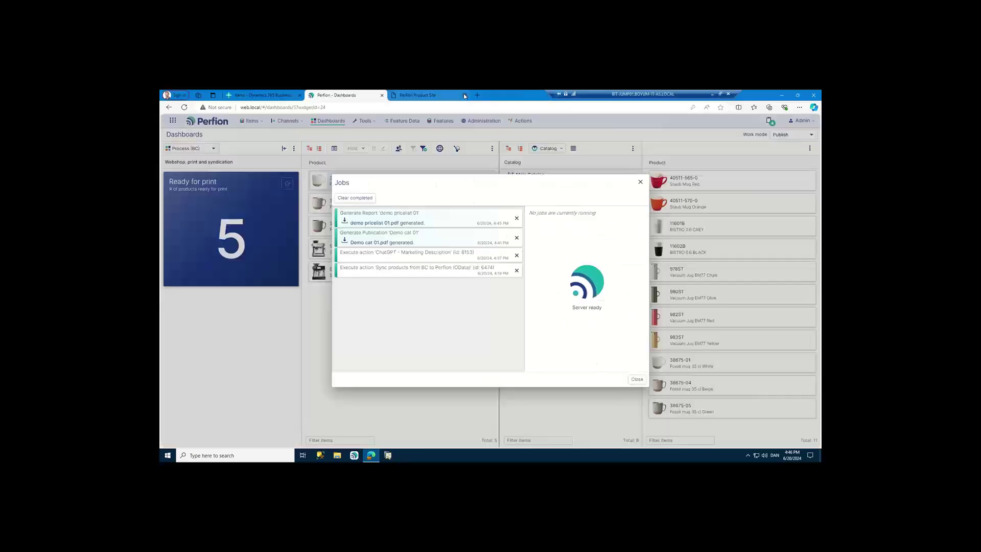
pyautogui.click(704, 173)
pyautogui.click(793, 134)
pyautogui.click(781, 148)
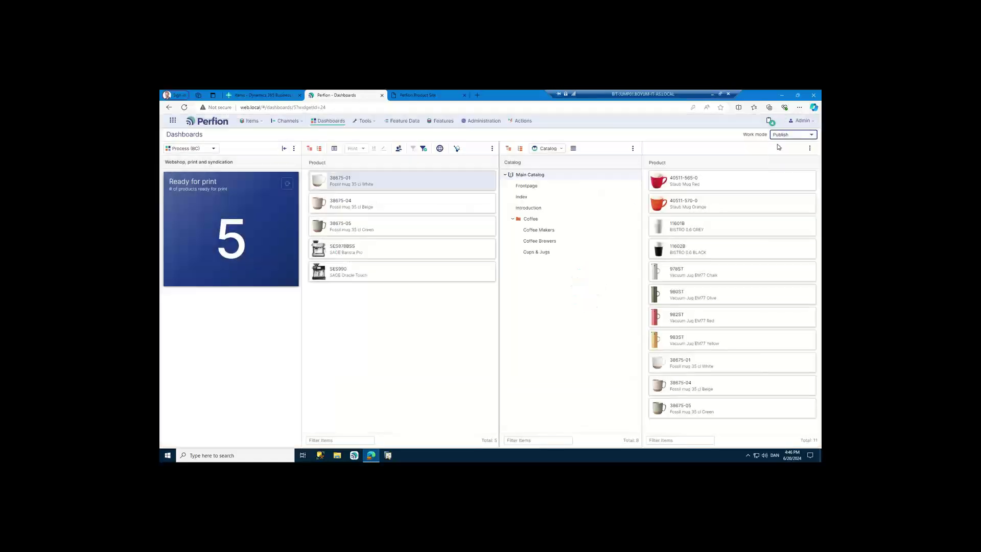
pyautogui.click(334, 148)
pyautogui.click(345, 168)
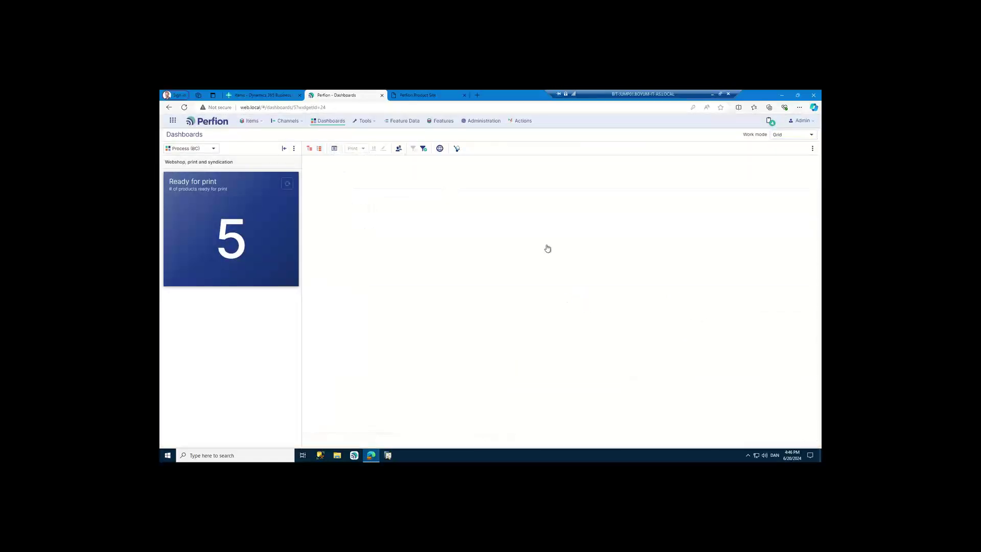
# - Turn Print OK on for all five products and return to the dashboards
pyautogui.click(761, 184)
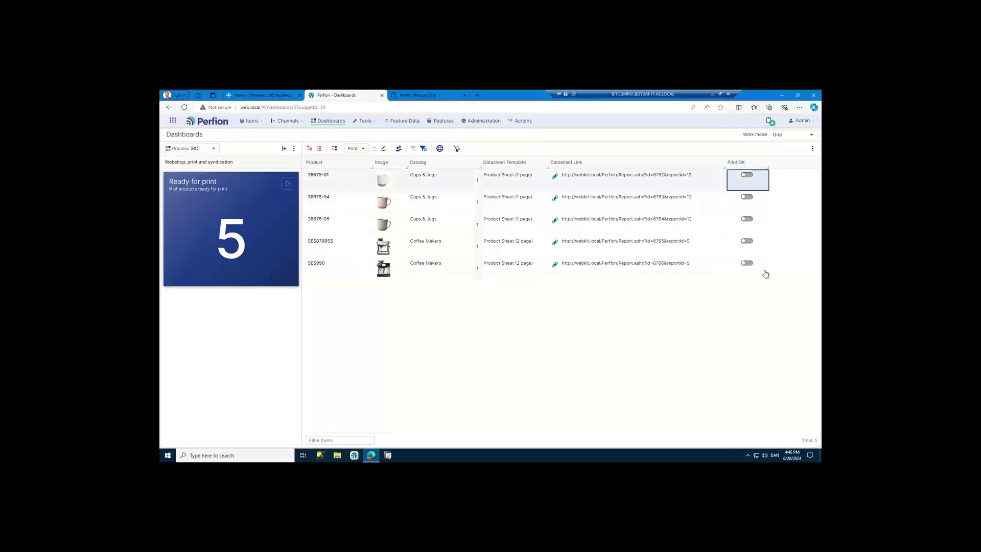
pyautogui.keyDown('shift'); pyautogui.click(765, 271); pyautogui.keyUp('shift')
pyautogui.press('space')
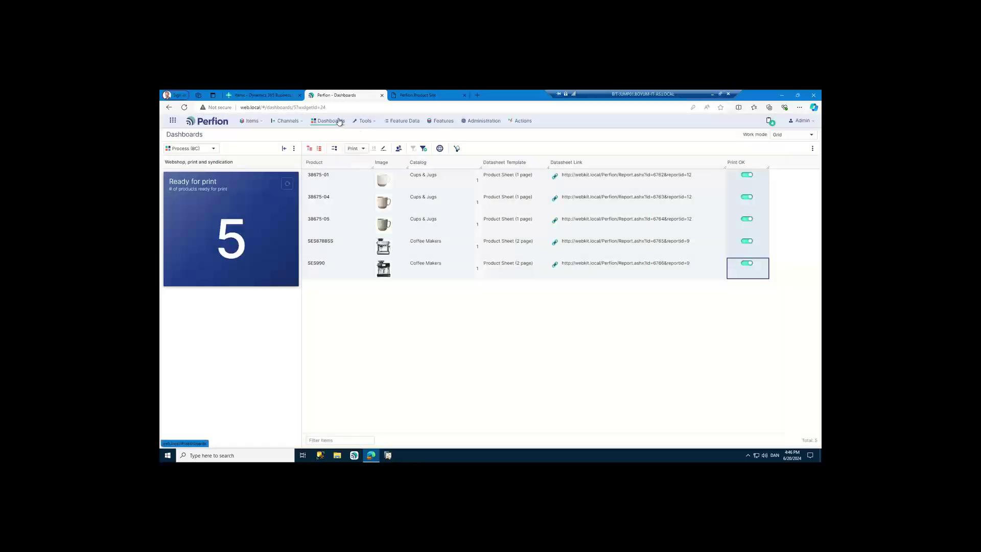
pyautogui.click(339, 122)
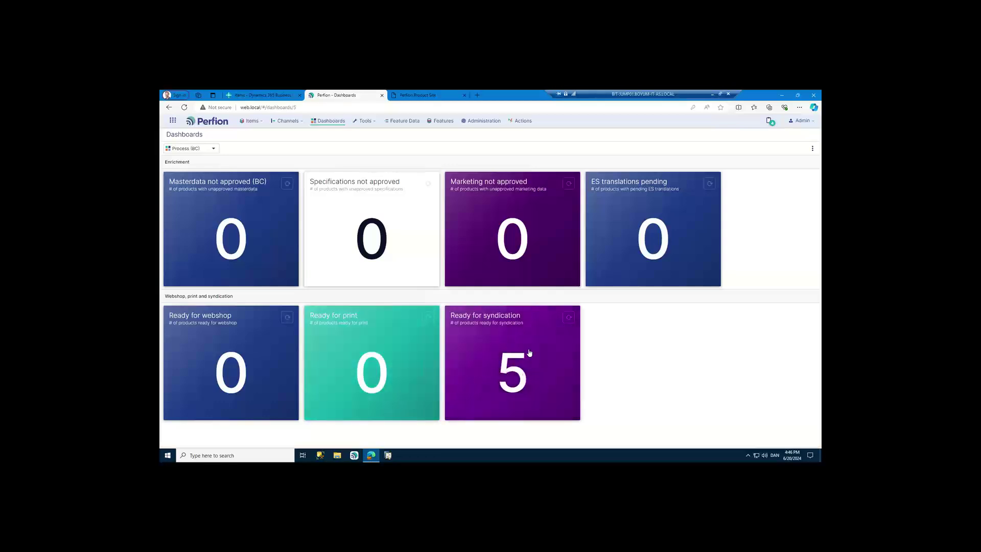
# - Assign the Amazon category Coffee & Tea to all five Ready for syndication products
pyautogui.click(516, 370)
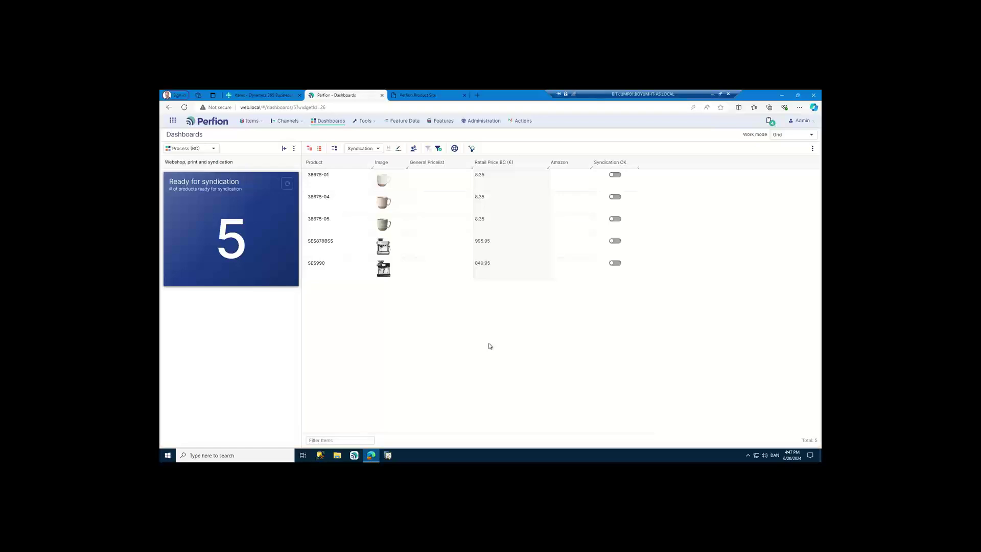
pyautogui.click(569, 185)
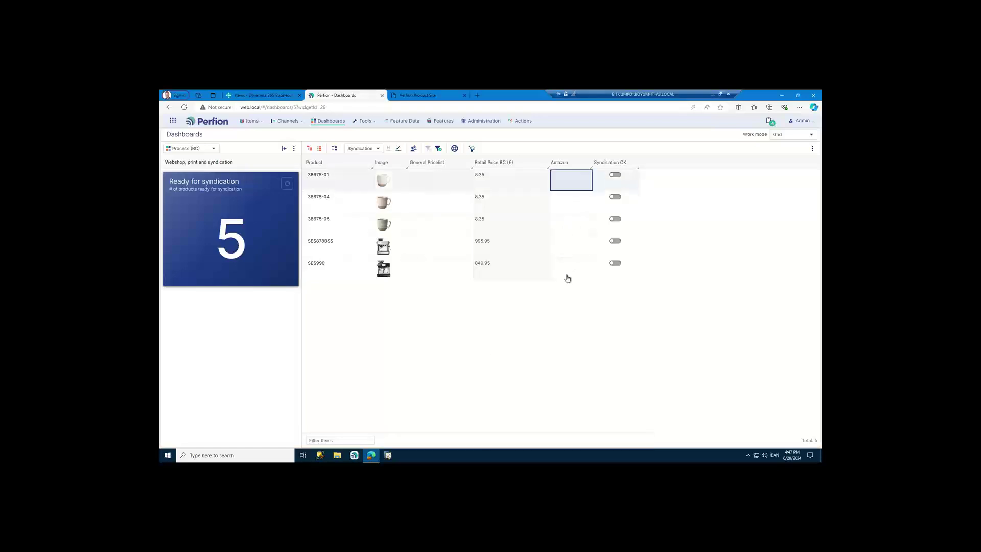
pyautogui.keyDown('shift'); pyautogui.click(570, 273); pyautogui.keyUp('shift')
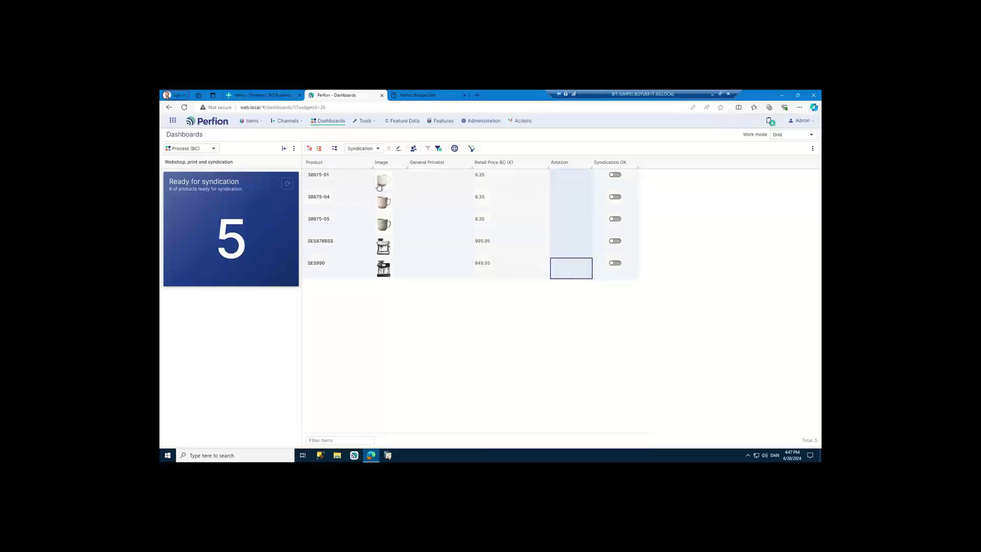
pyautogui.doubleClick(567, 197)
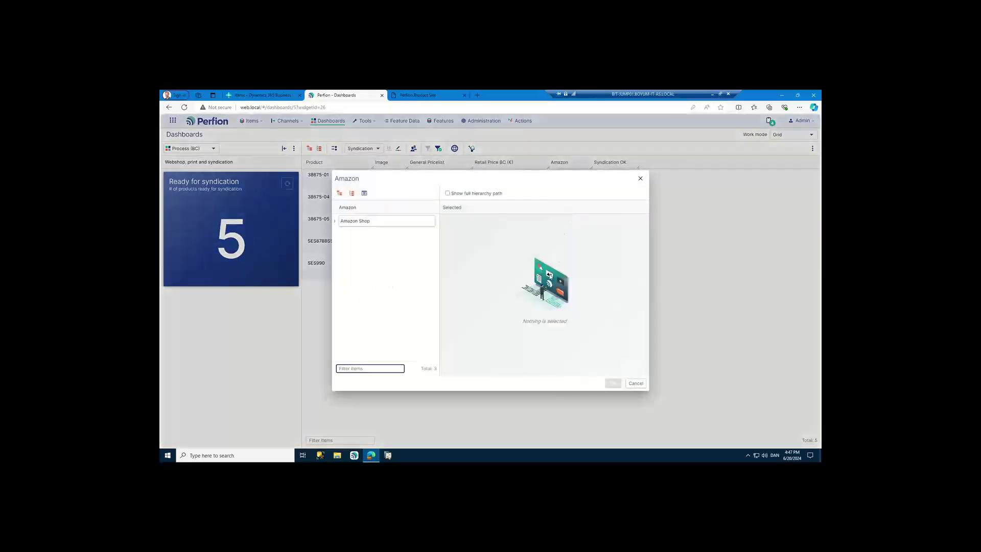
pyautogui.click(339, 193)
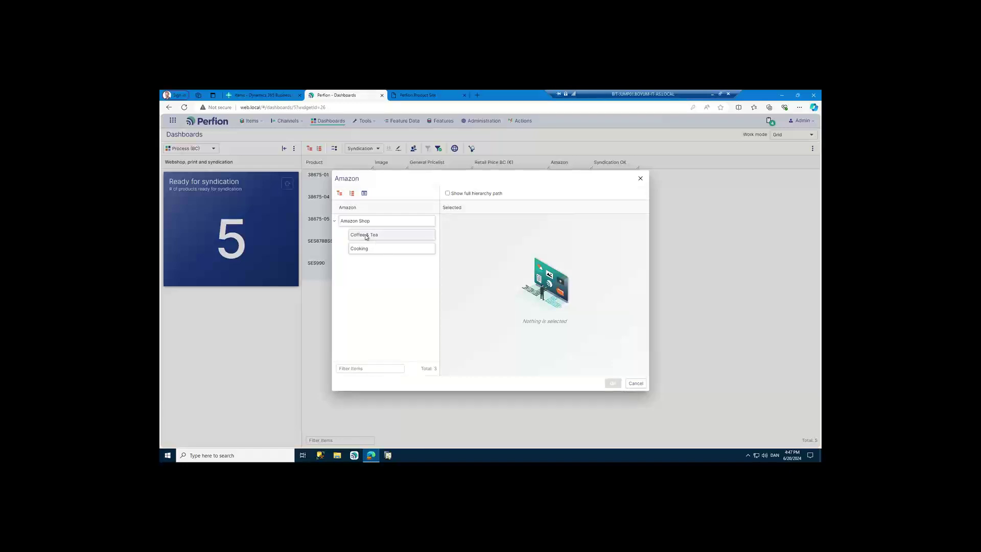
pyautogui.click(366, 236)
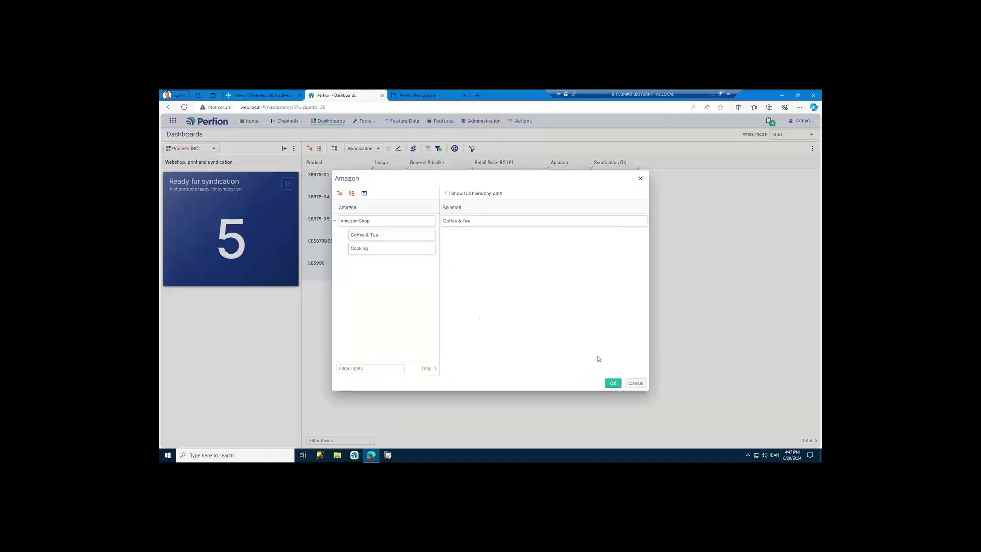
pyautogui.click(612, 383)
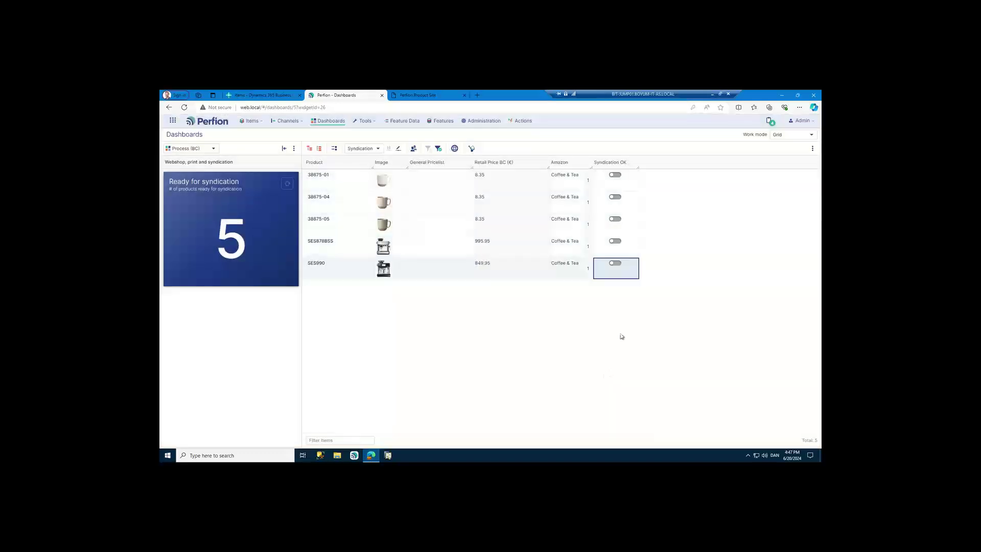
# - Turn Syndication OK on for all five products
pyautogui.click(631, 185)
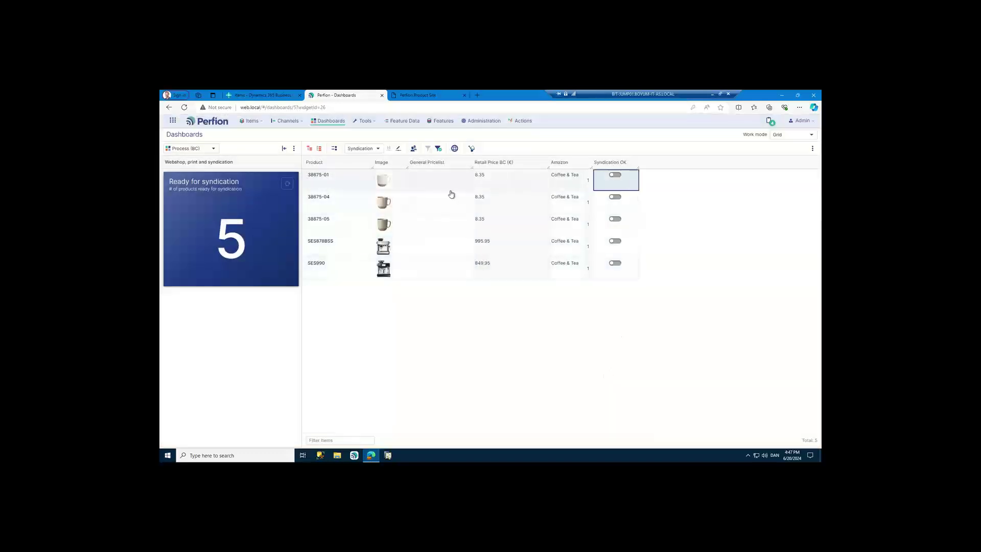
pyautogui.keyDown('shift'); pyautogui.click(629, 275); pyautogui.keyUp('shift')
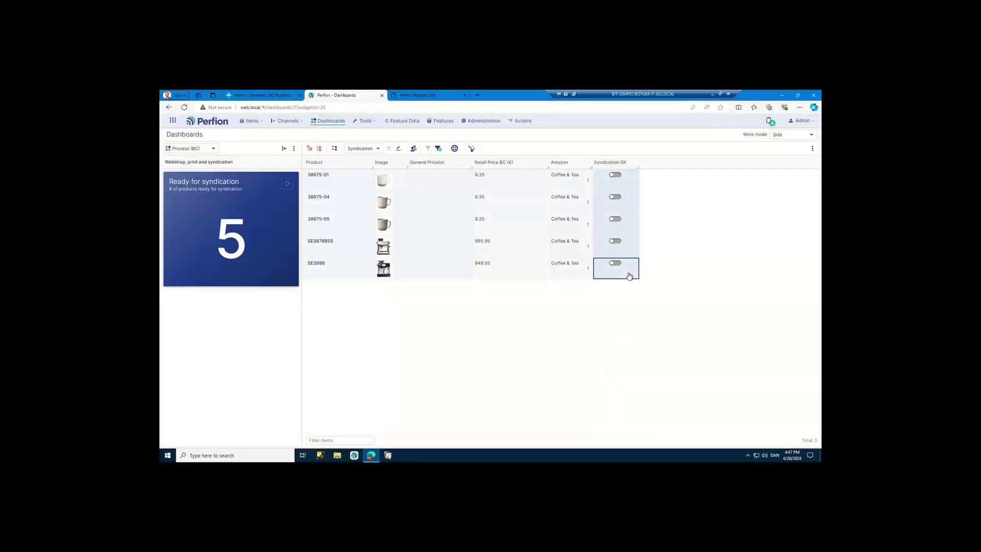
pyautogui.press('space')
# - Browse to Perfion Data > ActionSources > Syndication and bring up the Amazon data.xml context menu
pyautogui.click(337, 456)
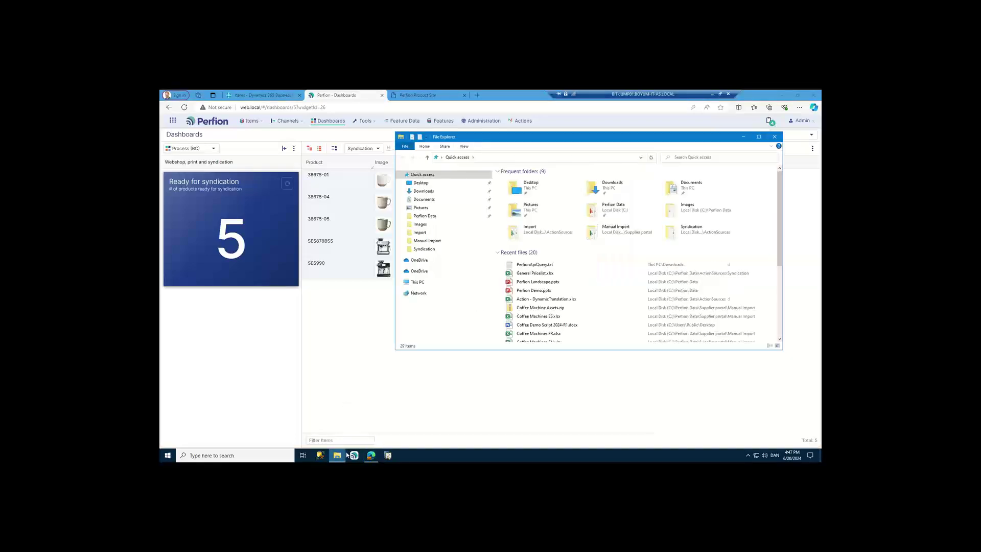
pyautogui.click(430, 217)
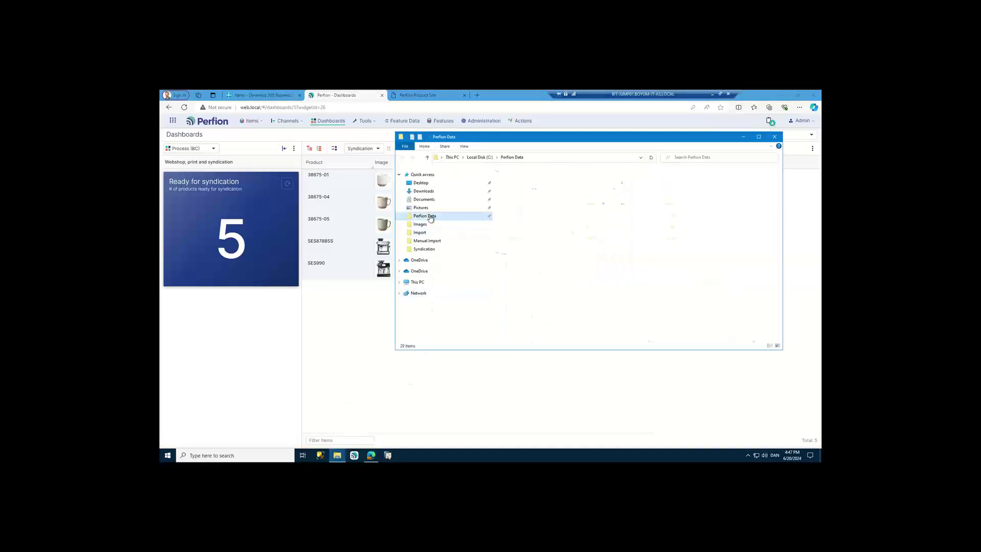
pyautogui.click(513, 182)
pyautogui.doubleClick(513, 183)
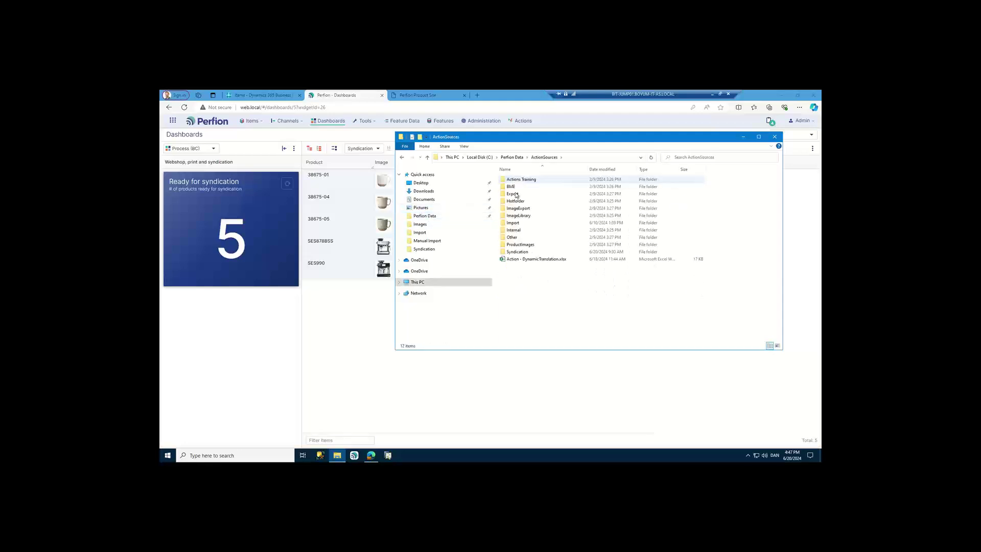
pyautogui.doubleClick(523, 253)
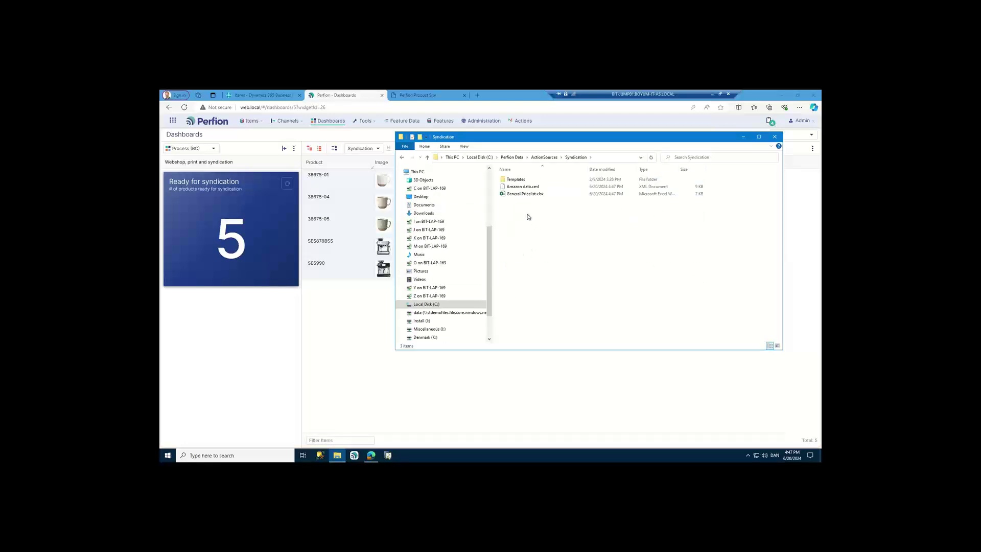
pyautogui.click(526, 187)
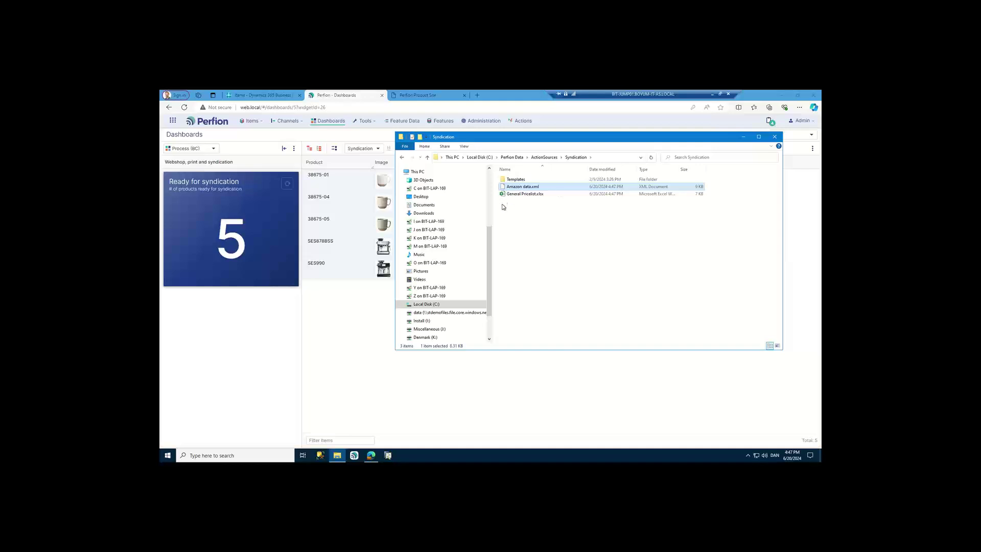
pyautogui.rightClick(509, 190)
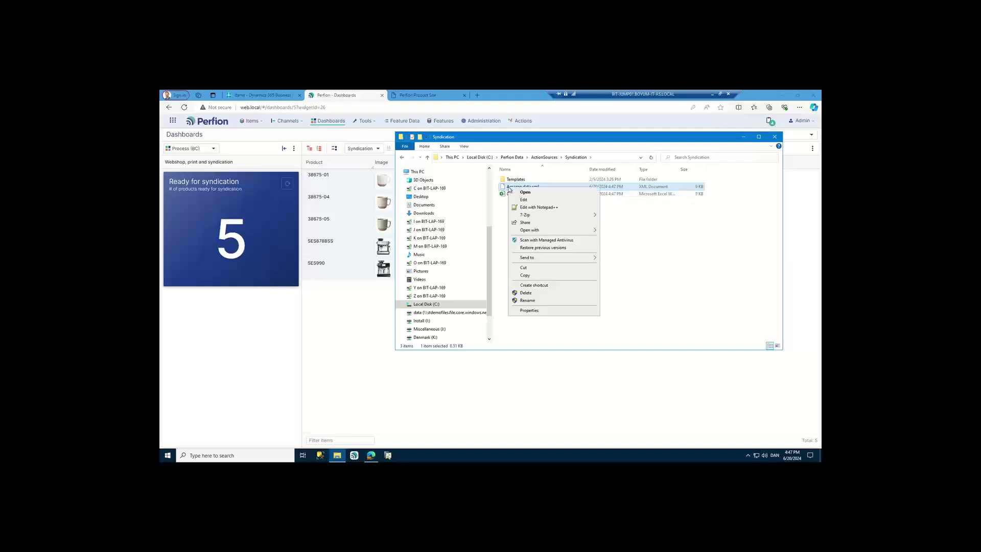
# - Open Amazon data.xml in Notepad++, scroll through its product entries, then close it
pyautogui.click(552, 207)
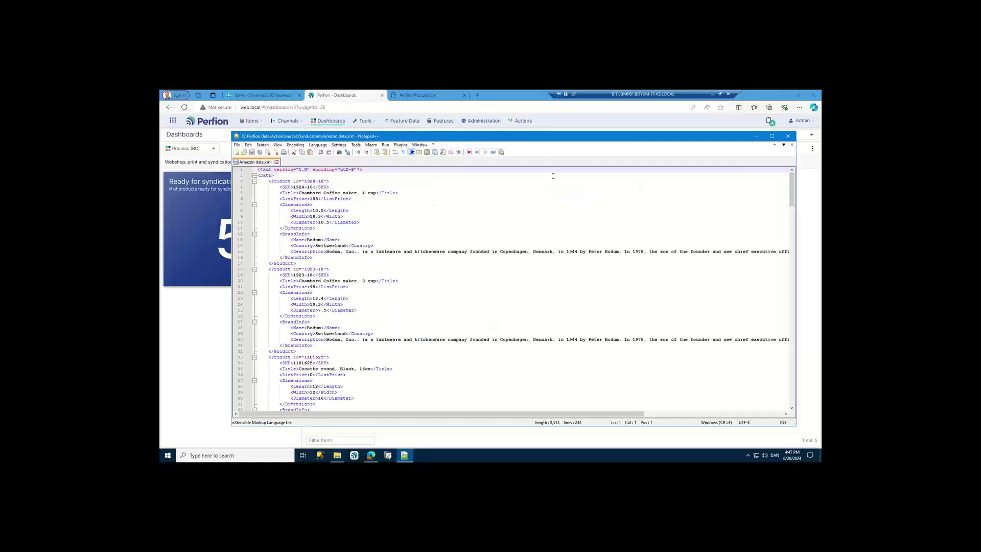
pyautogui.moveTo(524, 135); pyautogui.dragTo(505, 110)
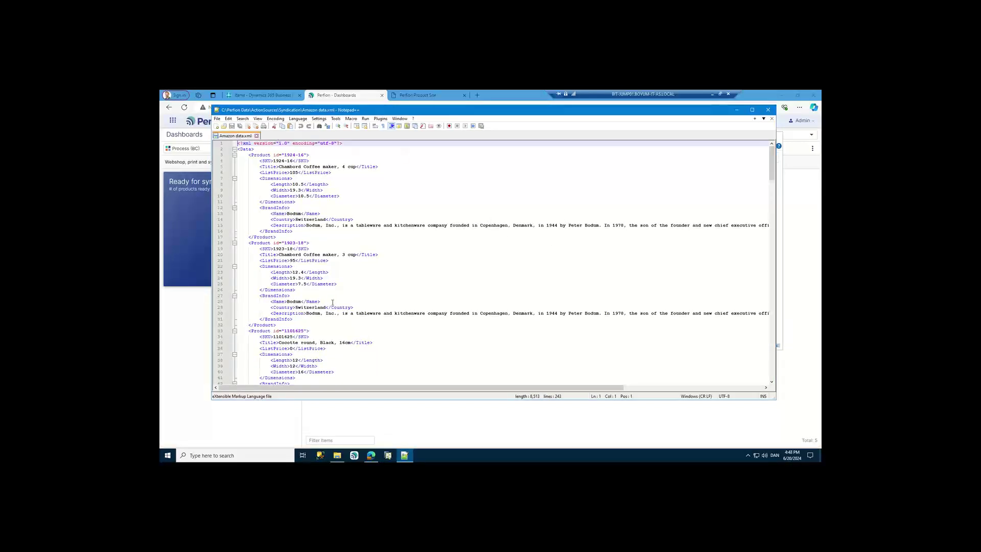
pyautogui.scroll(-18, 333, 303)
pyautogui.scroll(-12, 333, 302)
pyautogui.scroll(-20, 334, 302)
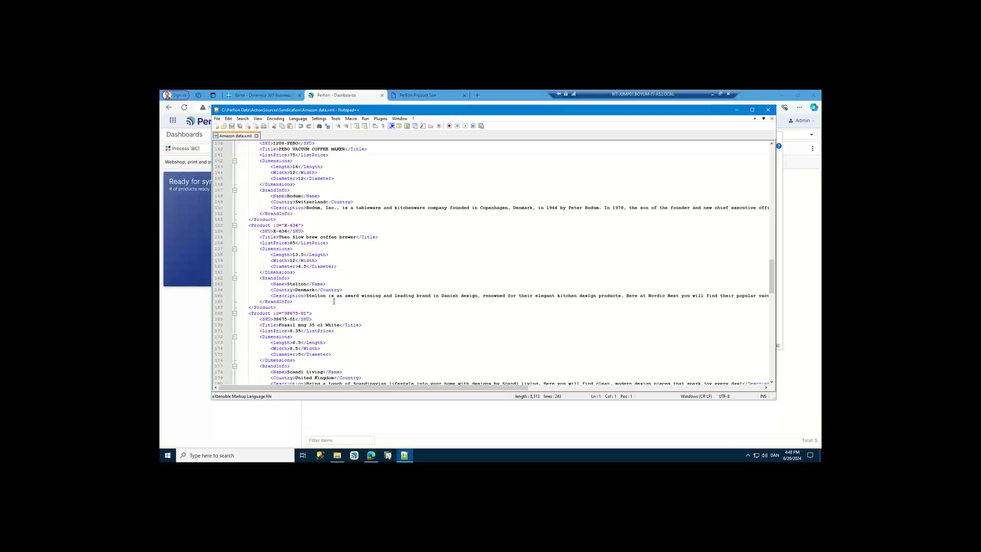
pyautogui.click(768, 110)
# - Close the Syndication folder window and return to the dashboard tiles, where every count is 0
pyautogui.click(775, 136)
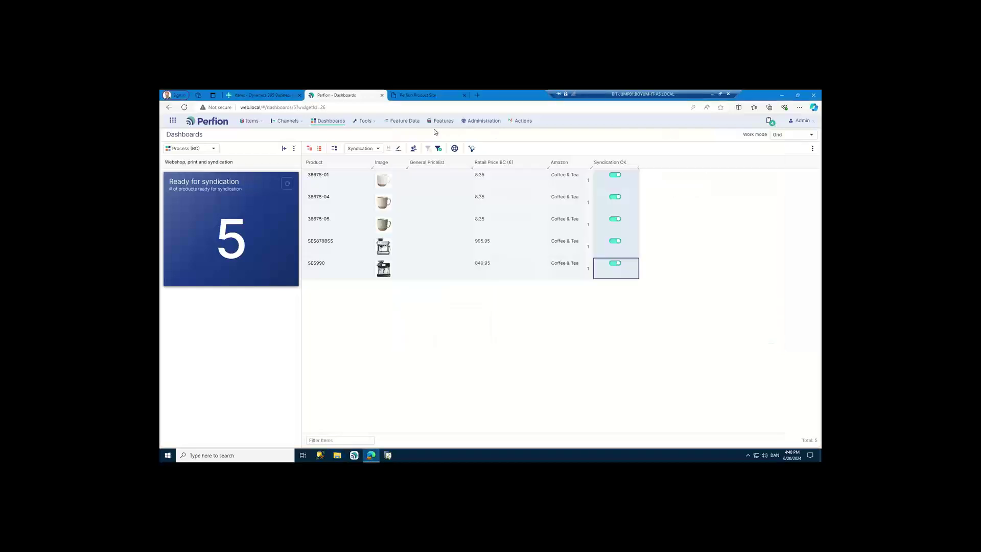
pyautogui.click(336, 121)
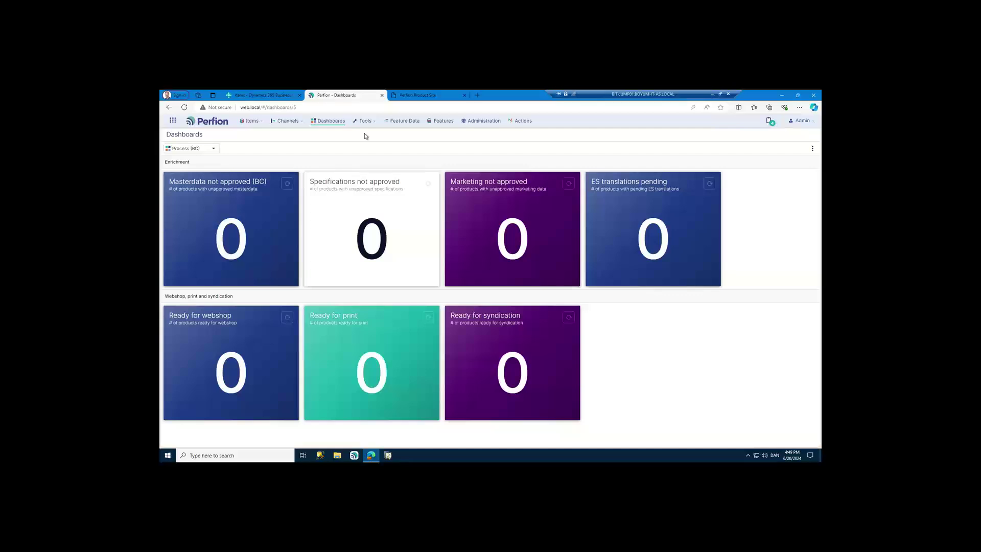
pyautogui.click(364, 122)
# - Run the Import new products from Excel and Import from XML (eCl@ss, BMEcat) actions
pyautogui.click(377, 150)
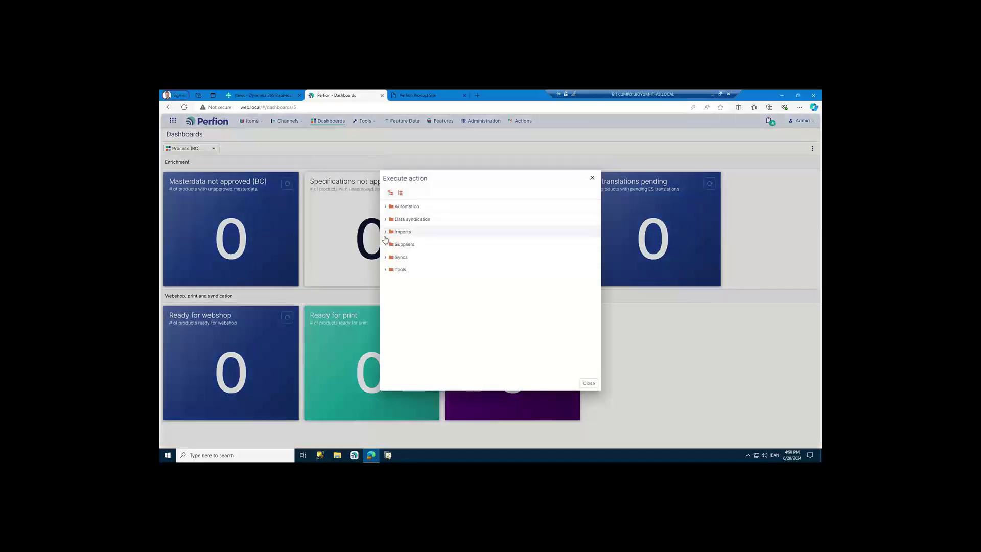
pyautogui.click(386, 232)
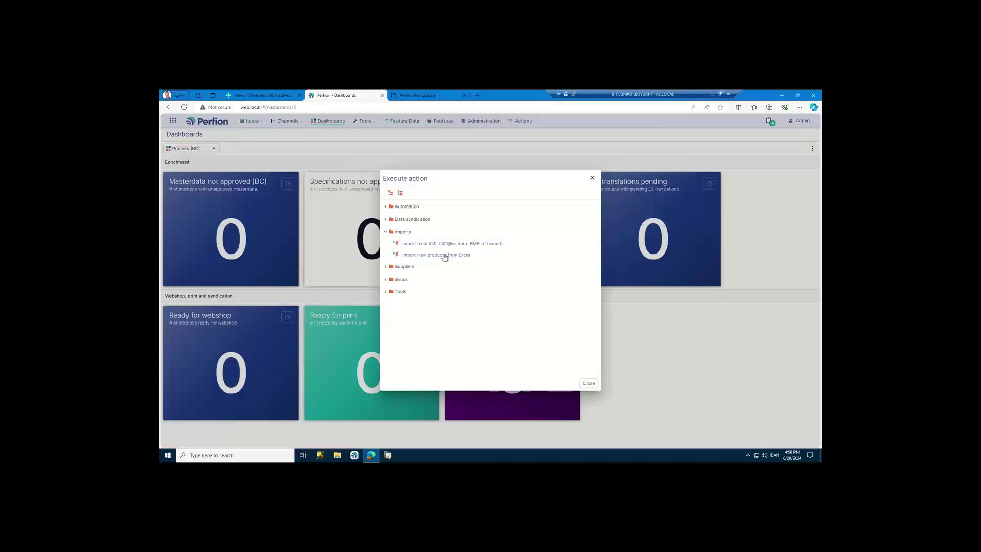
pyautogui.click(444, 255)
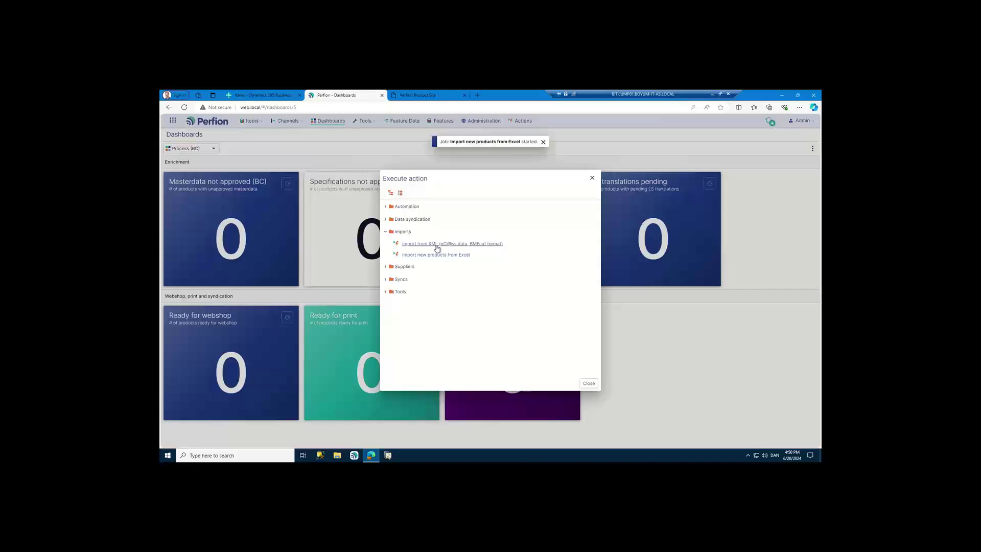
pyautogui.click(435, 246)
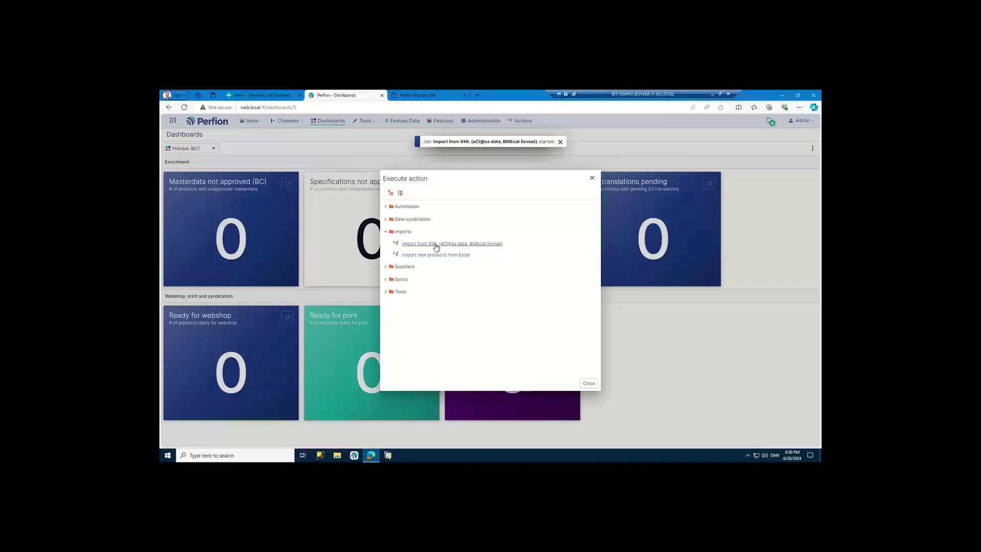
pyautogui.click(590, 384)
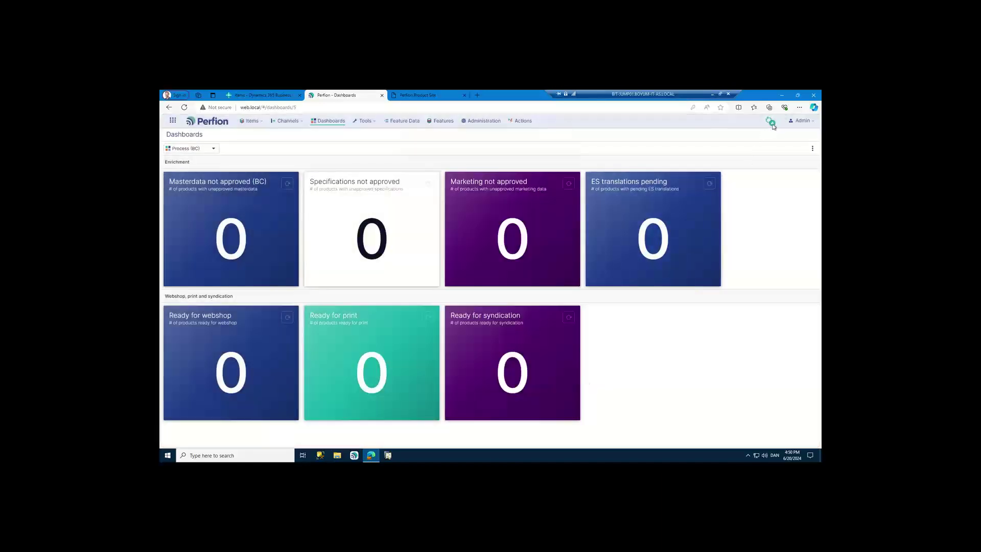
# - Watch the import jobs finish, refresh the dashboard and list the Masterdata not approved (BC) products
pyautogui.click(771, 122)
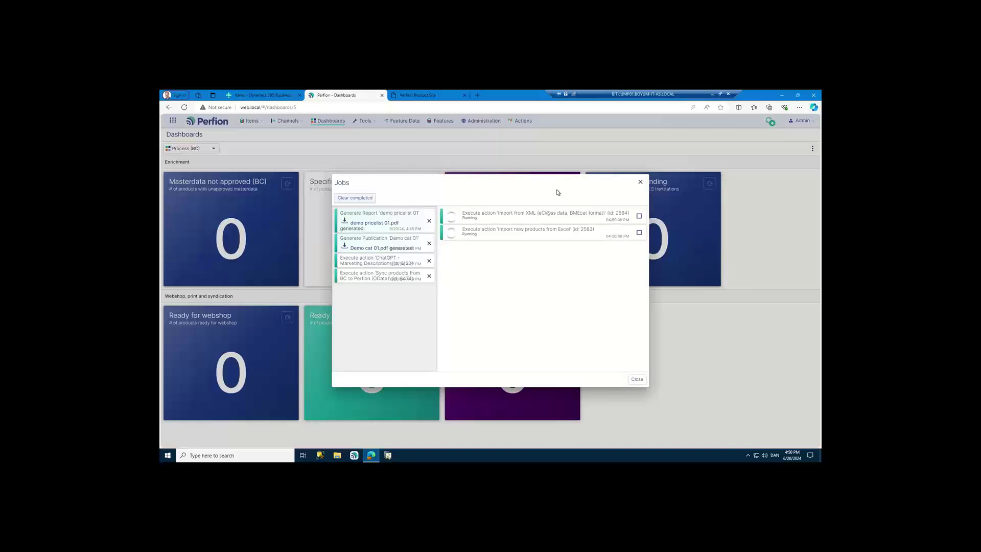
pyautogui.click(641, 183)
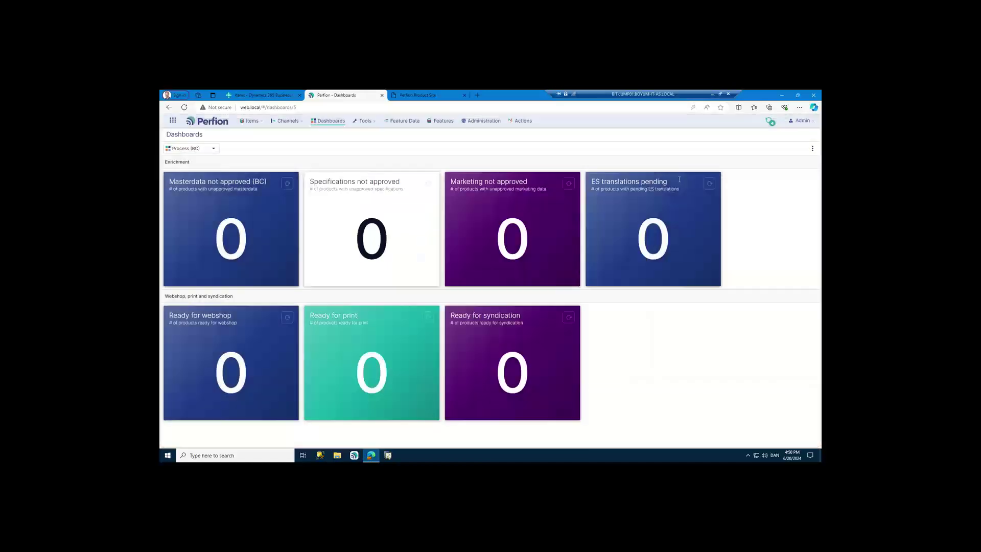
pyautogui.click(813, 149)
pyautogui.click(804, 158)
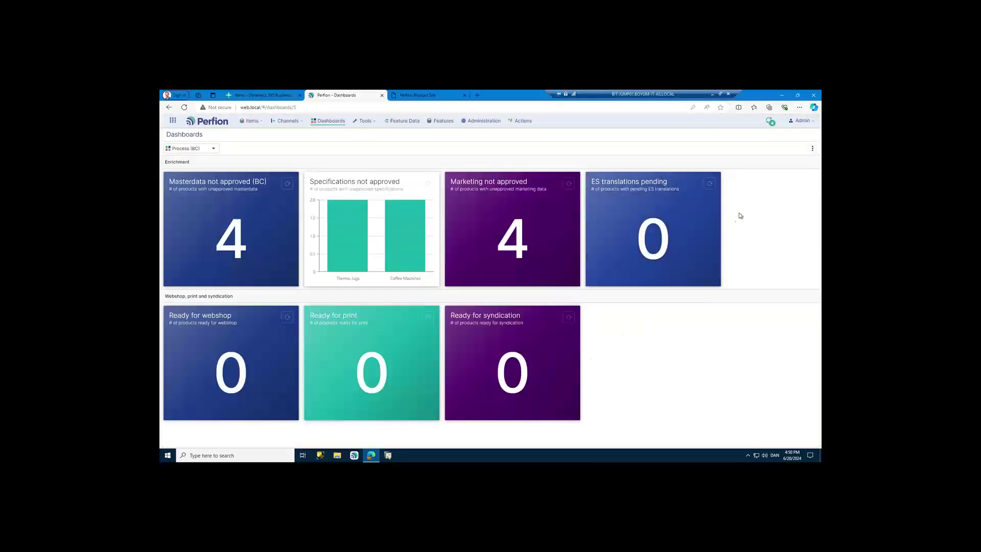
pyautogui.click(771, 124)
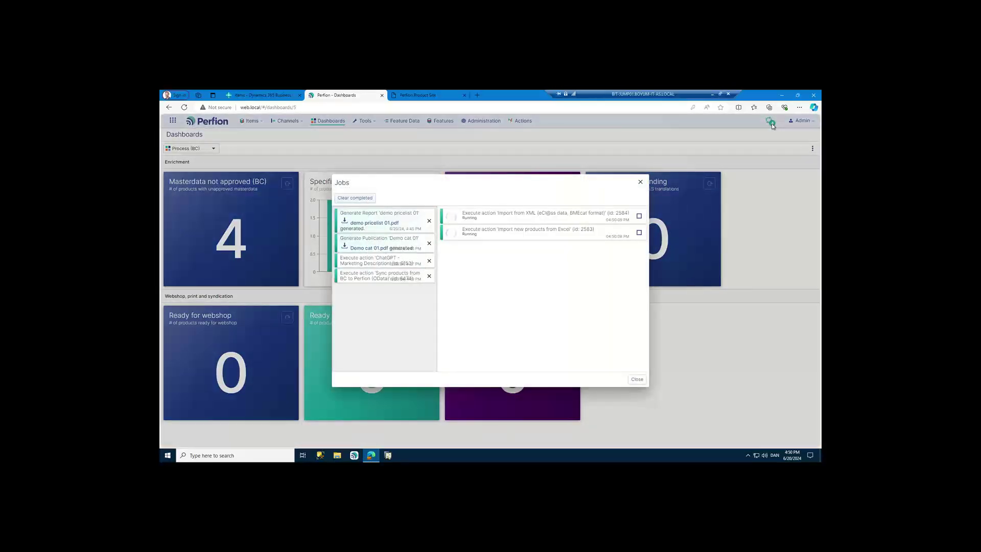
pyautogui.click(641, 183)
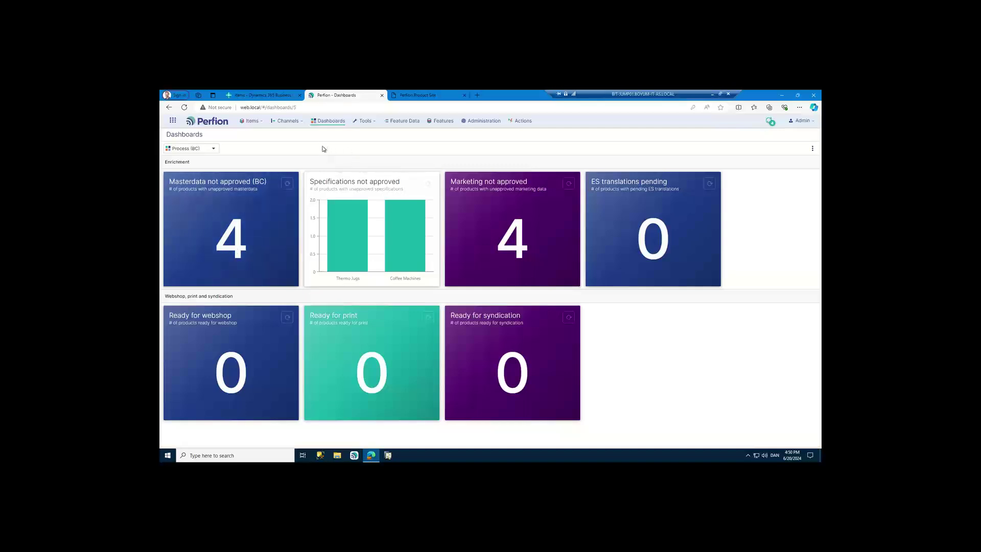
pyautogui.click(234, 254)
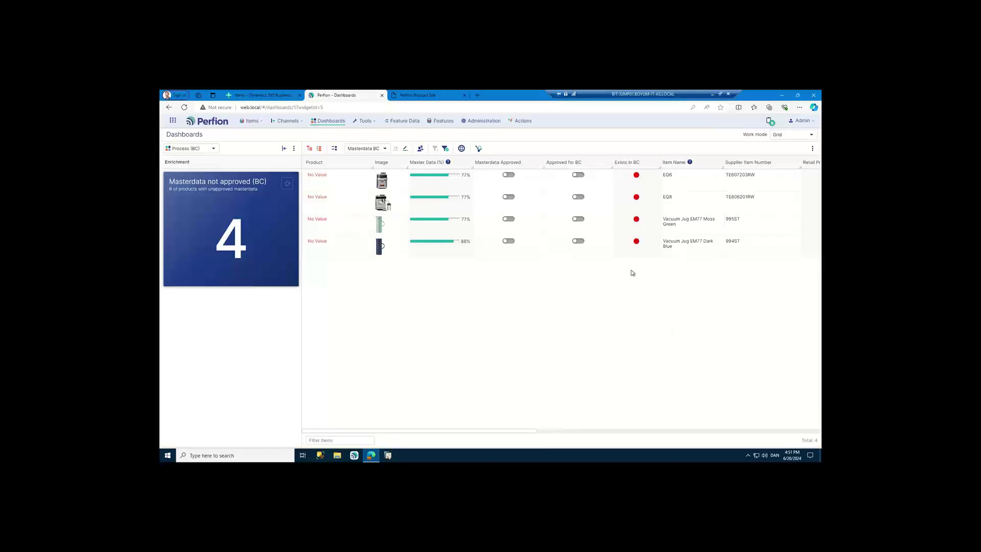
# - Refresh the Masterdata not approved (BC) tile so the list reloads with 7 products
pyautogui.click(287, 183)
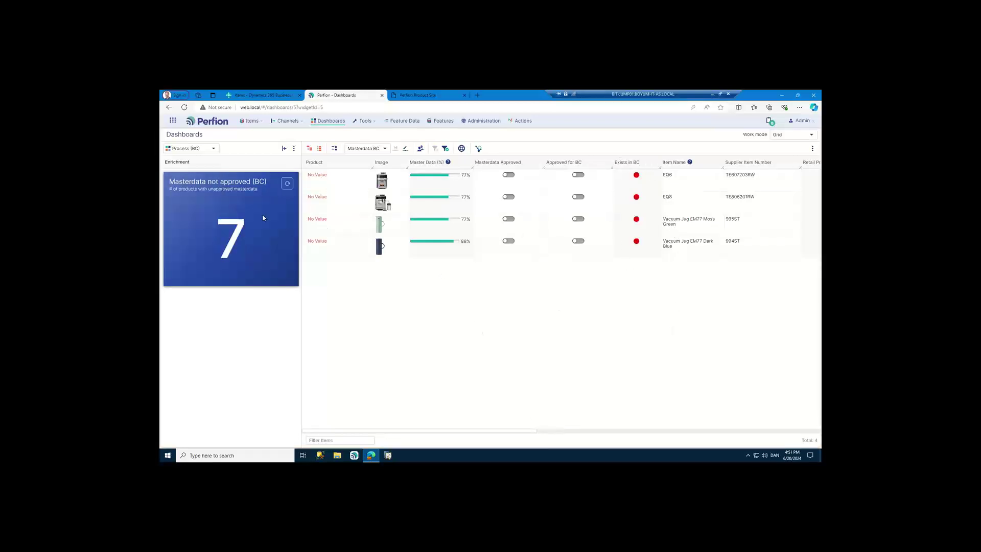
pyautogui.click(238, 237)
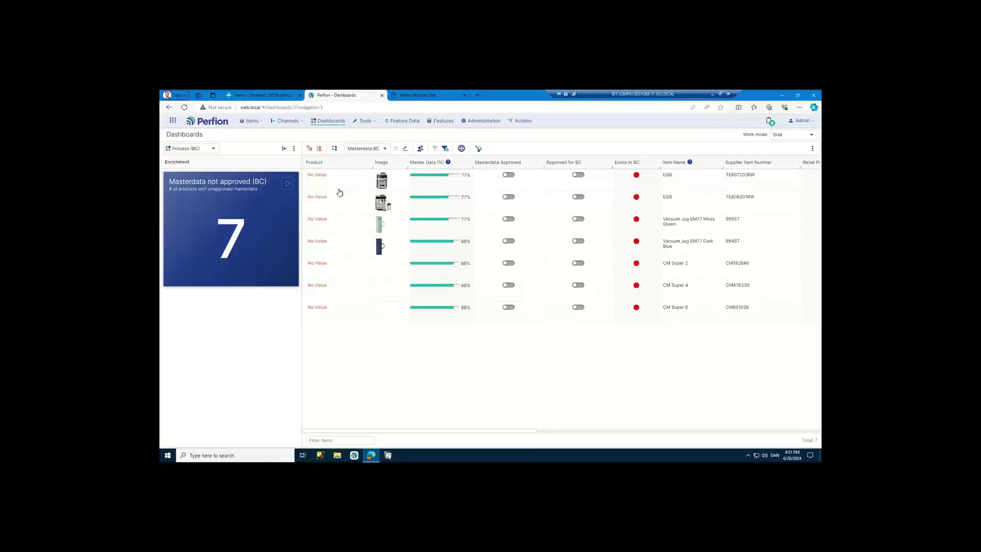
# - Run Copy supplier item number to base value on the EQ6 product, naming it TE607203RW
pyautogui.rightClick(731, 180)
pyautogui.click(747, 288)
pyautogui.click(567, 272)
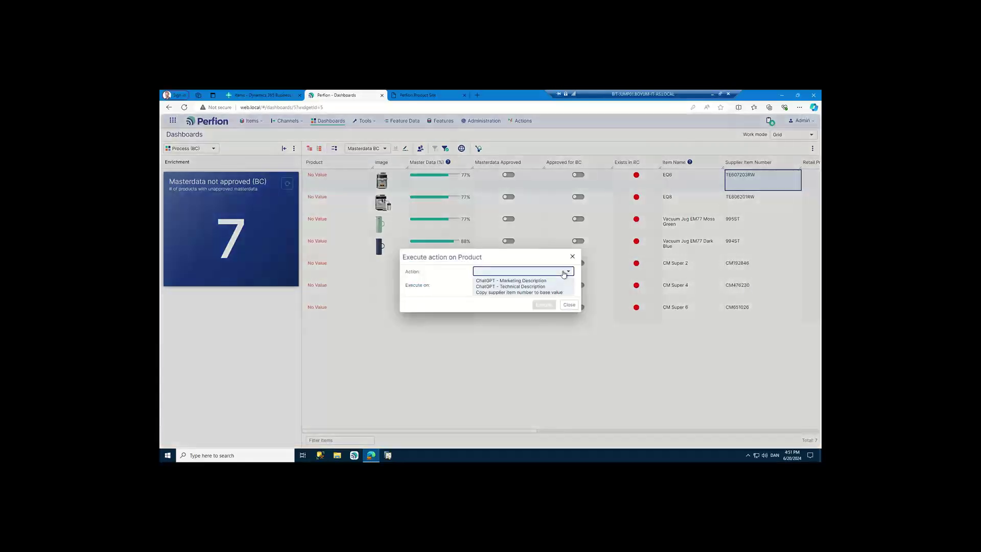
pyautogui.click(516, 293)
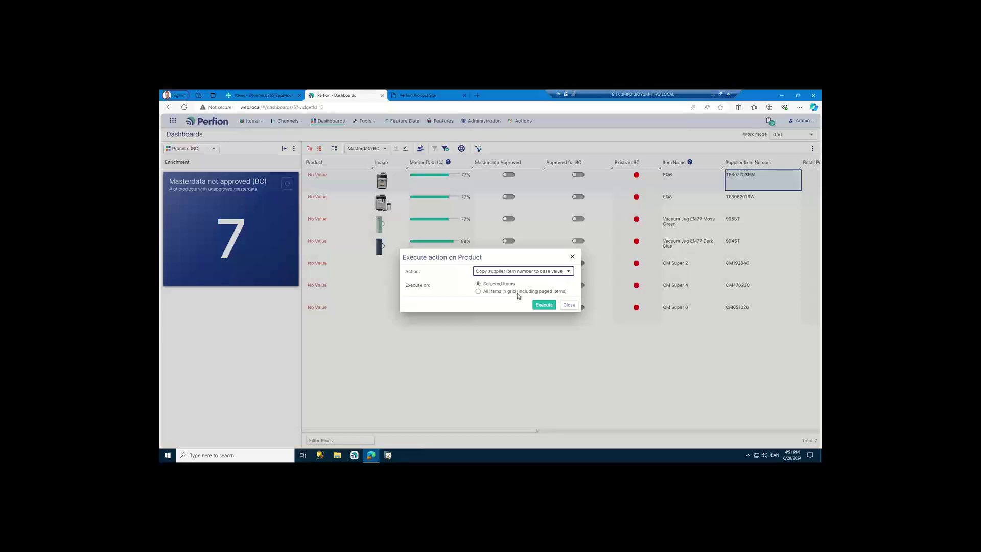
pyautogui.click(544, 305)
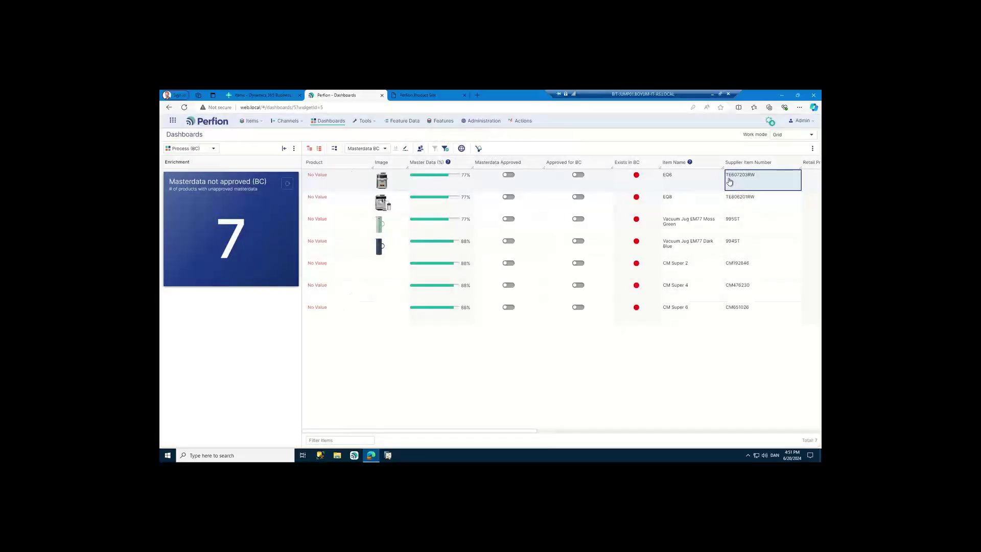
pyautogui.click(353, 314)
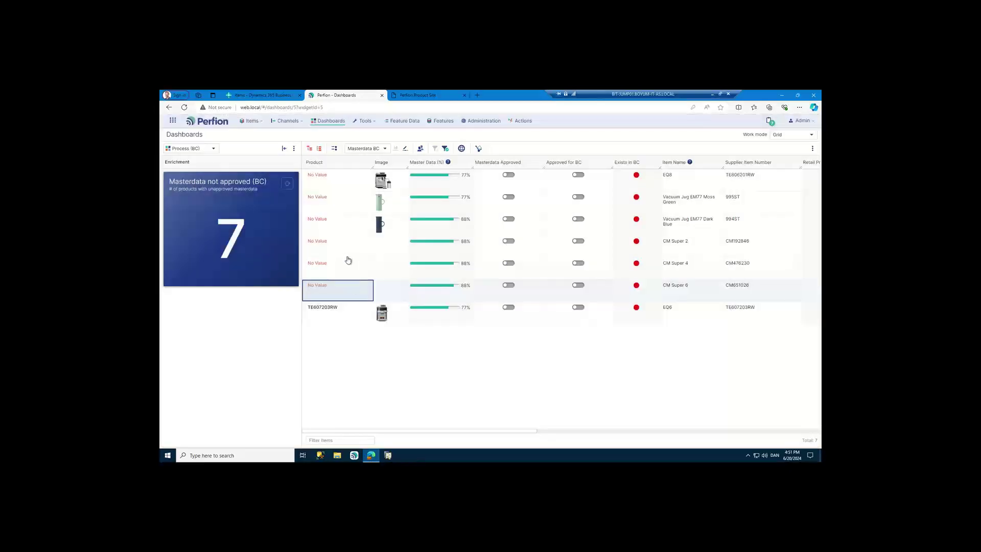
pyautogui.click(348, 255)
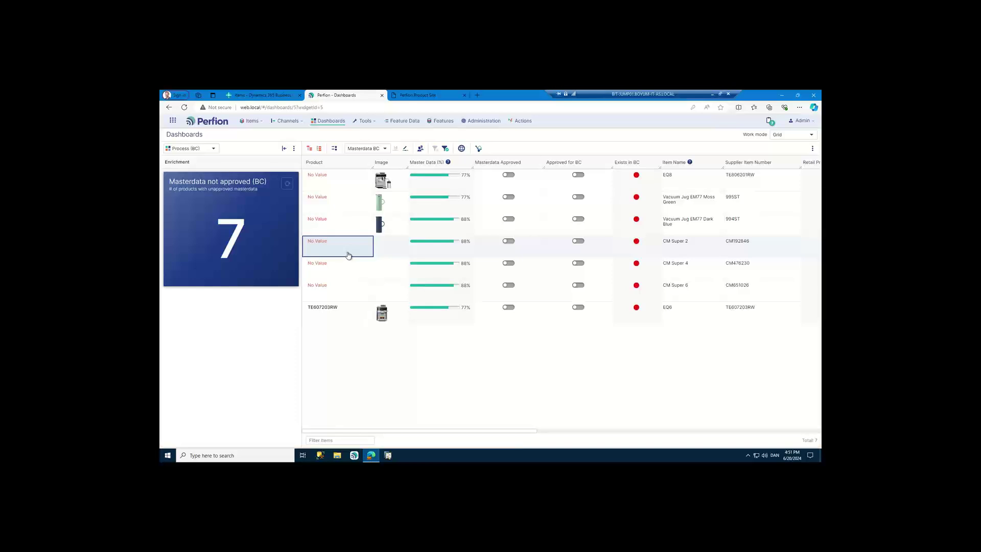
# - Run Copy supplier item number to base value on all items in grid, e.g. CM192846
pyautogui.click(735, 185)
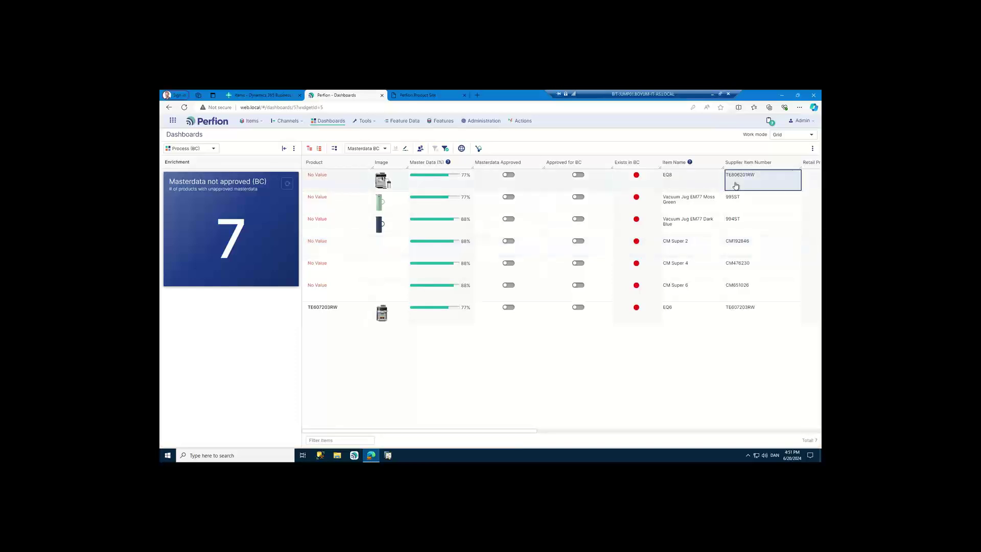
pyautogui.rightClick(735, 185)
pyautogui.click(755, 295)
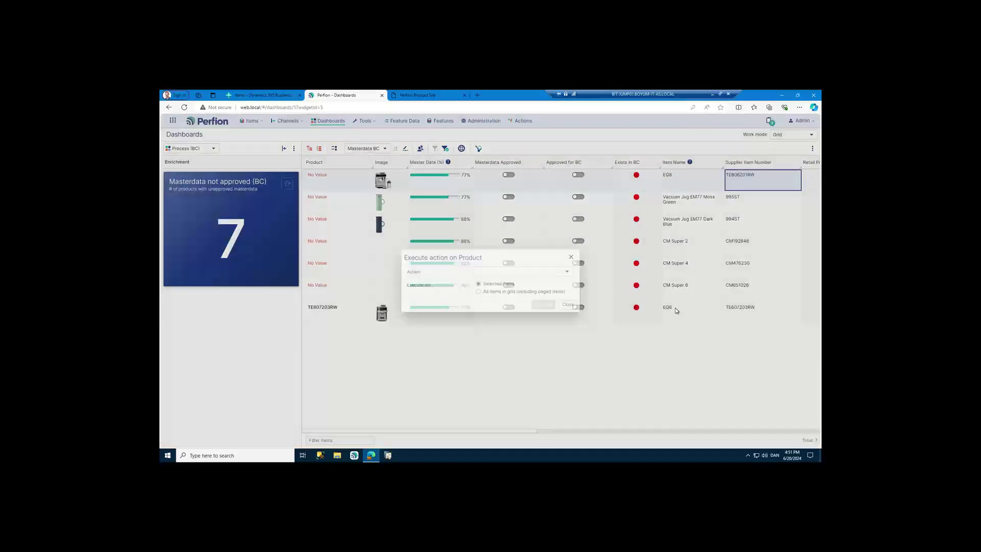
pyautogui.click(507, 271)
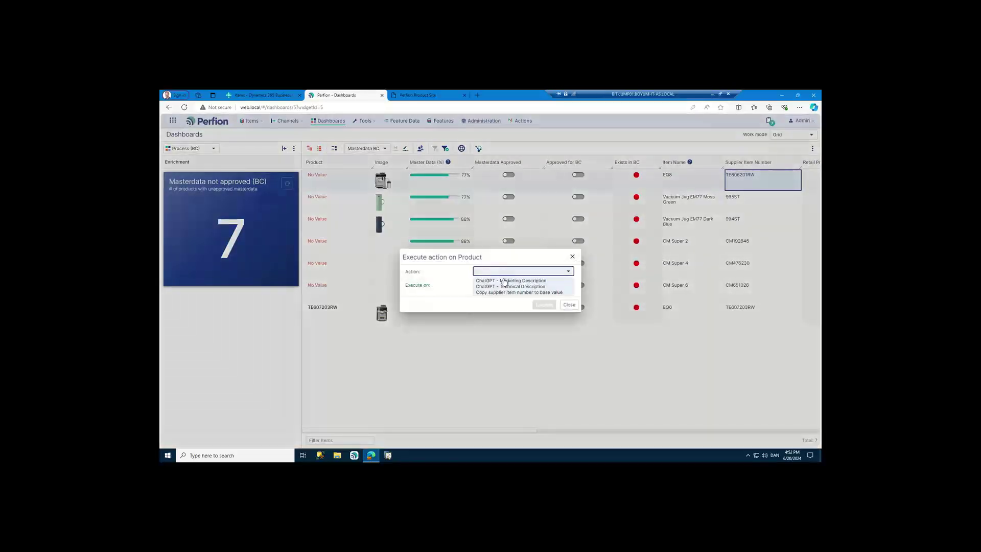
pyautogui.click(503, 292)
pyautogui.click(498, 292)
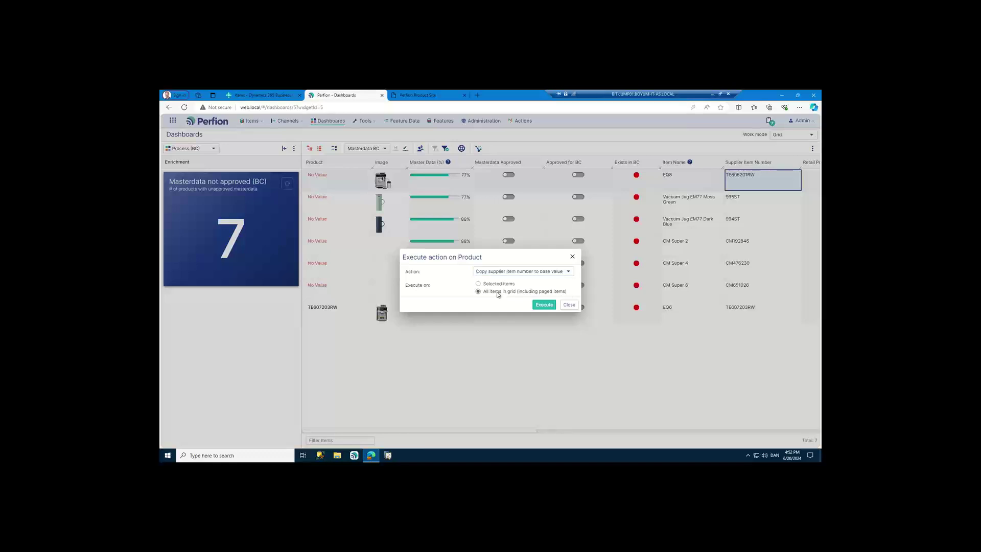
pyautogui.click(544, 304)
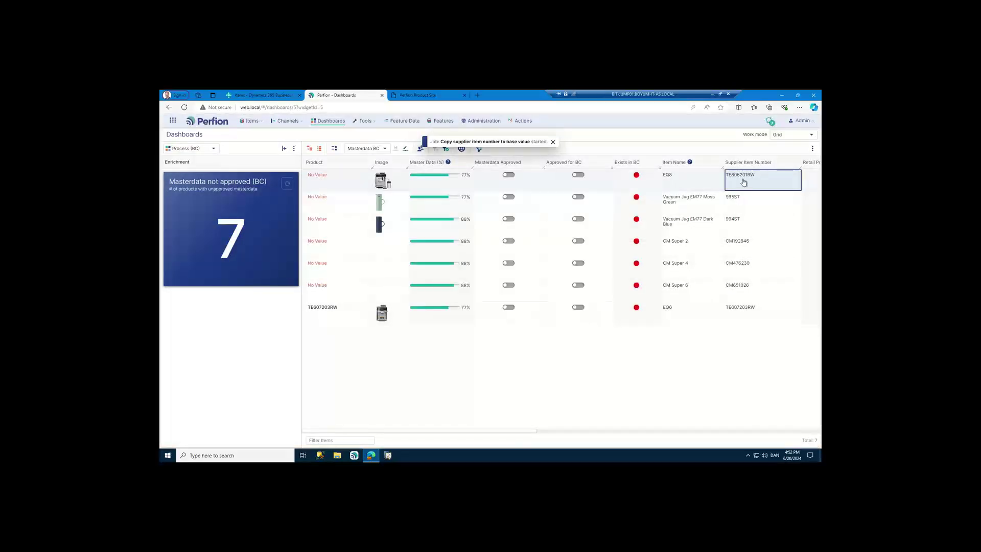
pyautogui.click(734, 316)
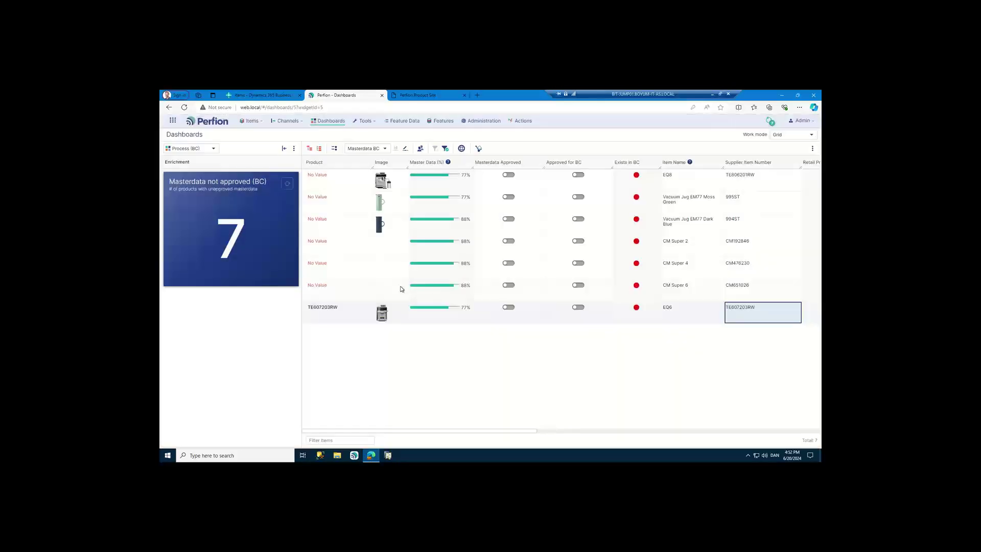
pyautogui.click(357, 252)
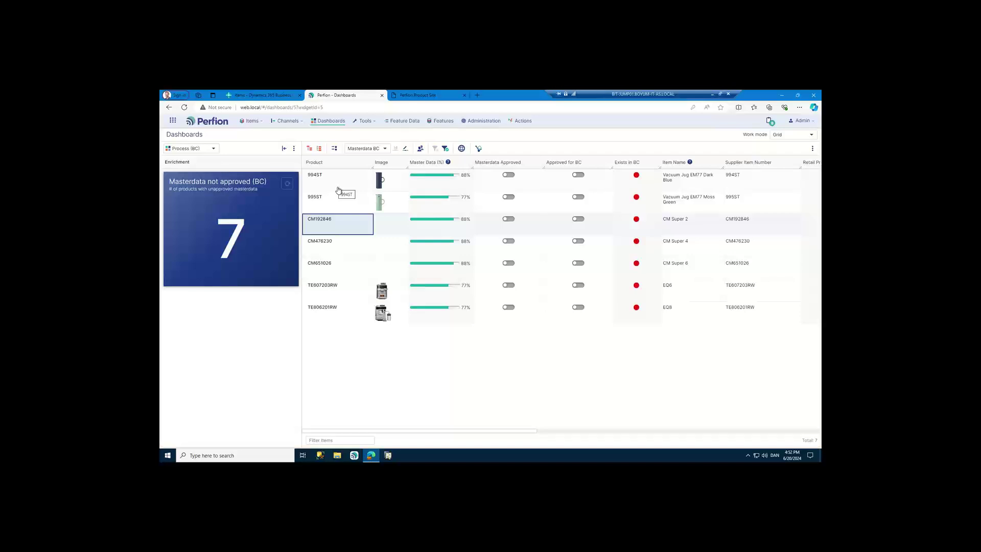
# - Tick Approved for BC for all seven products, then reload the Business Central Items page
pyautogui.click(599, 185)
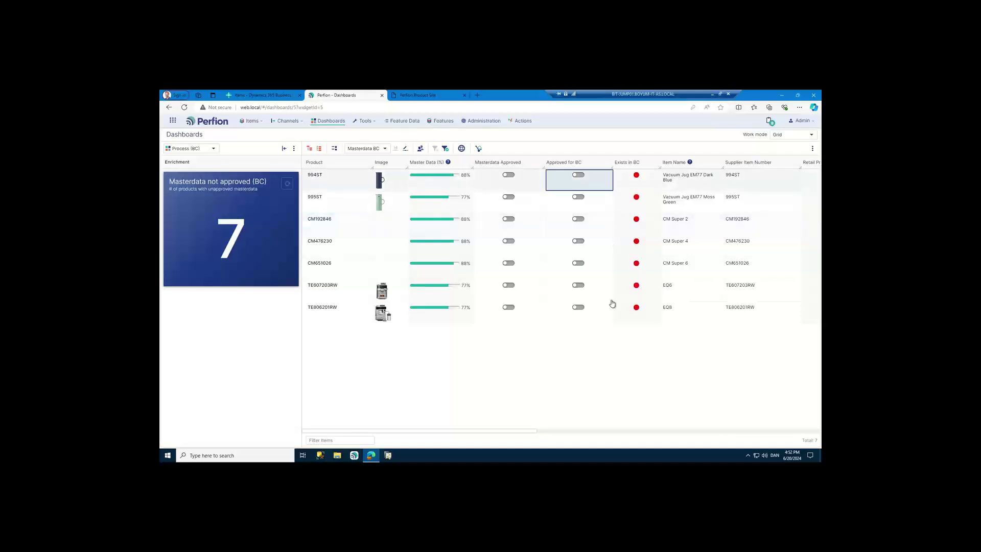
pyautogui.keyDown('shift'); pyautogui.click(601, 315); pyautogui.keyUp('shift')
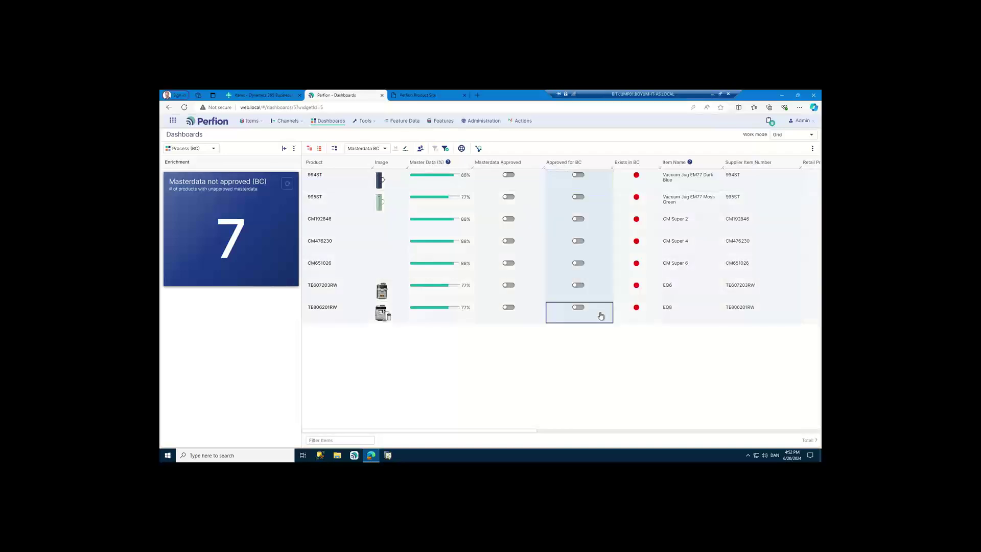
pyautogui.press('space')
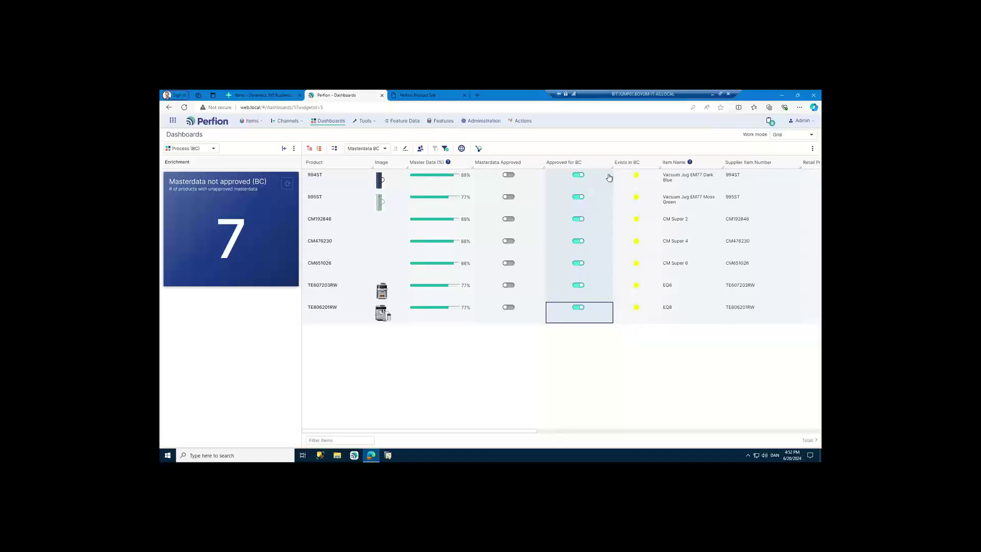
pyautogui.click(273, 97)
pyautogui.click(541, 303)
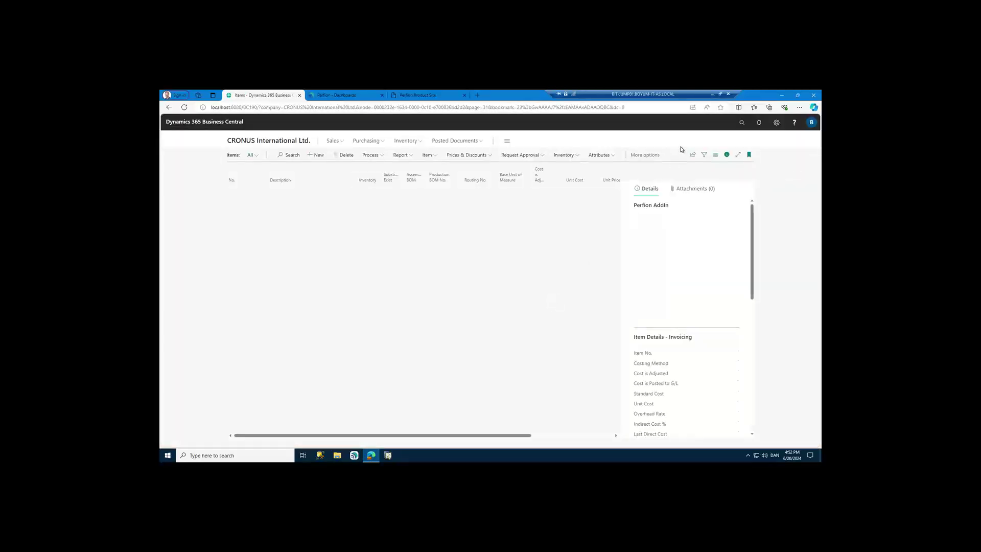
# - Search 'releas', run Execute Query on the Release2BC IMPORT integration card, then go back to Items
pyautogui.click(741, 123)
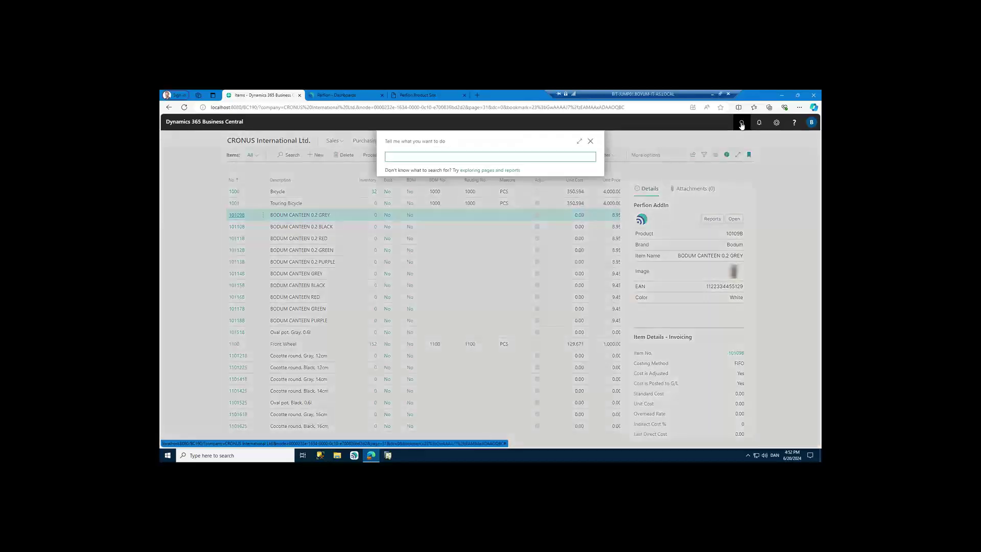
pyautogui.write('release2')
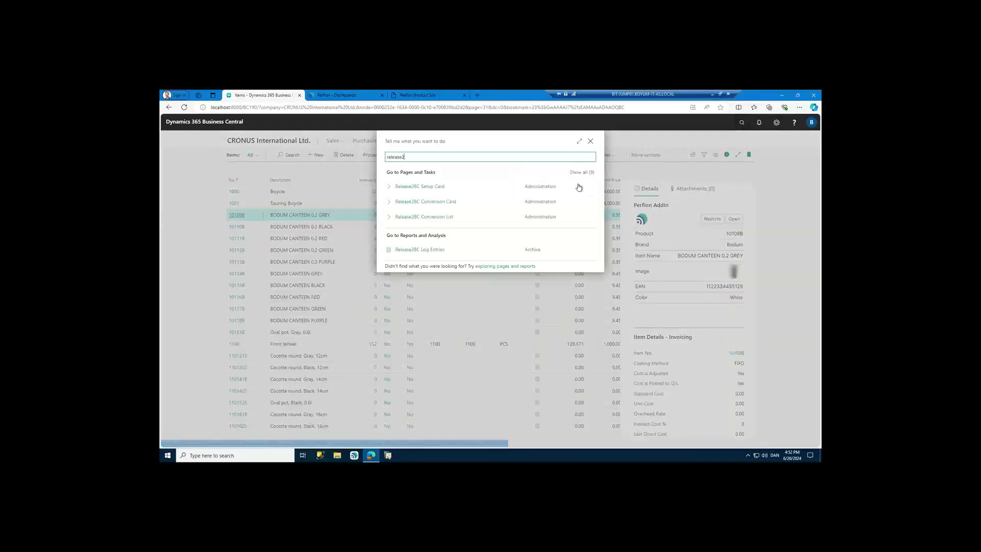
pyautogui.click(584, 175)
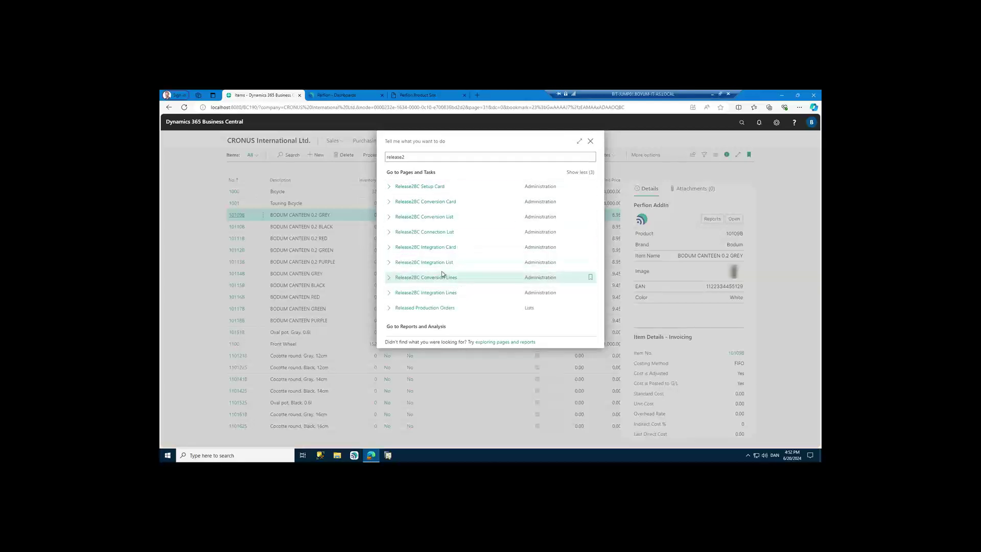
pyautogui.click(437, 248)
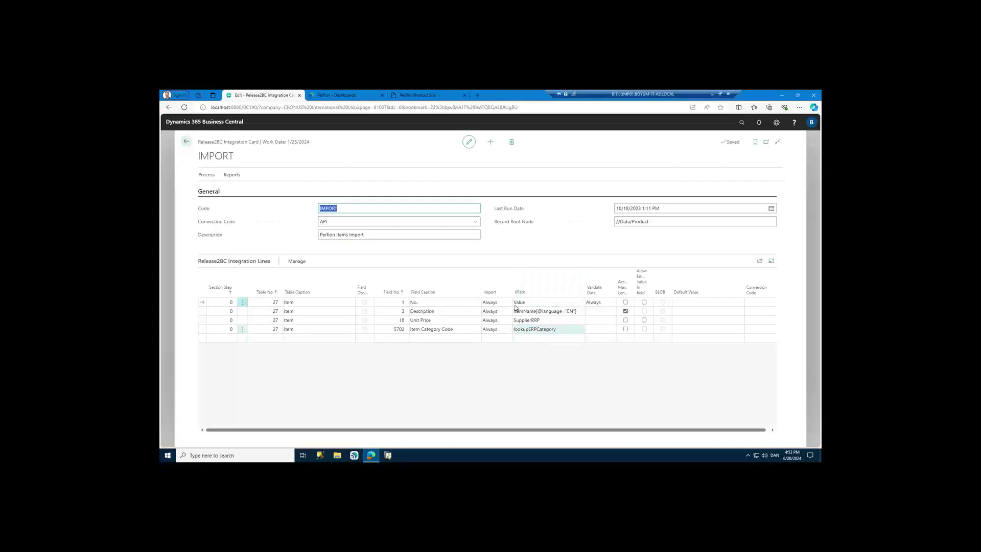
pyautogui.click(207, 174)
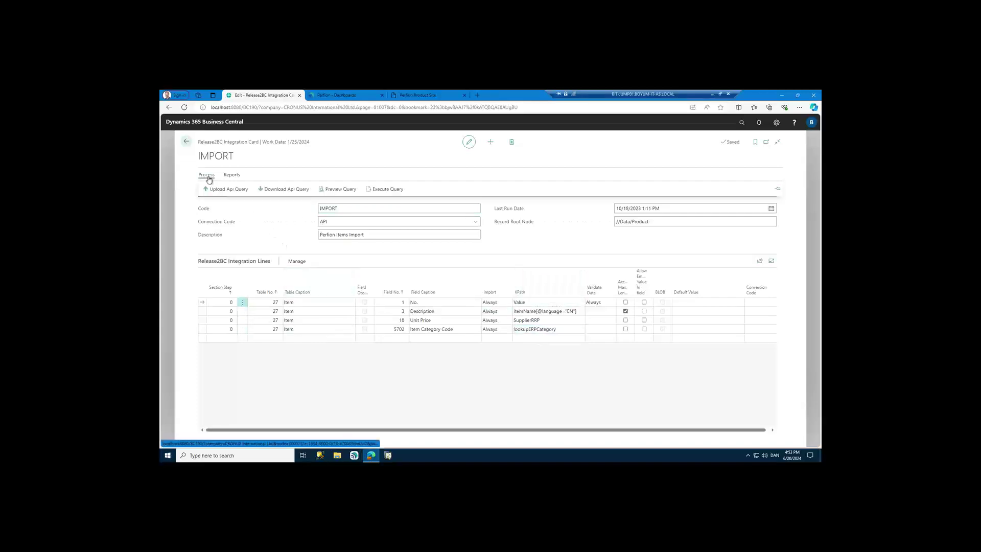
pyautogui.click(390, 189)
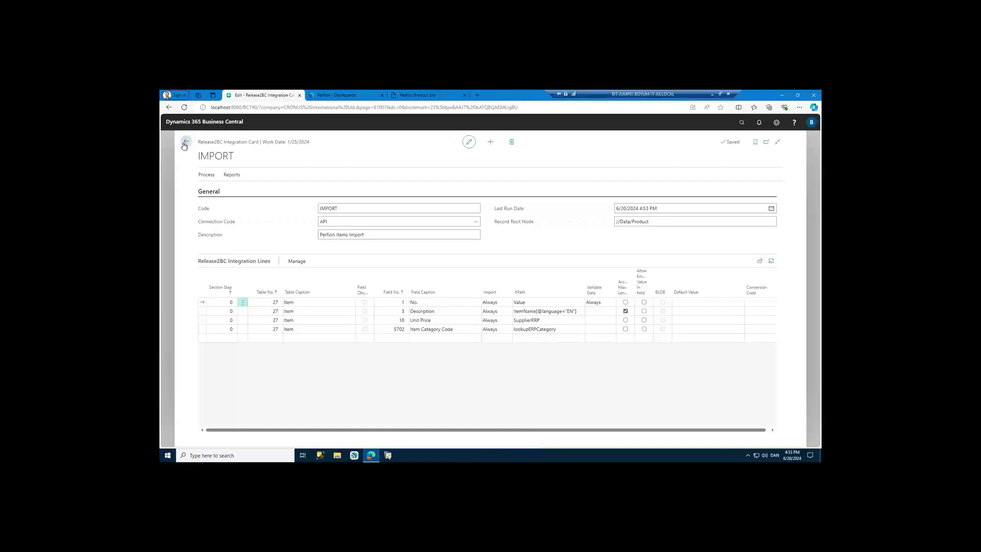
pyautogui.click(186, 142)
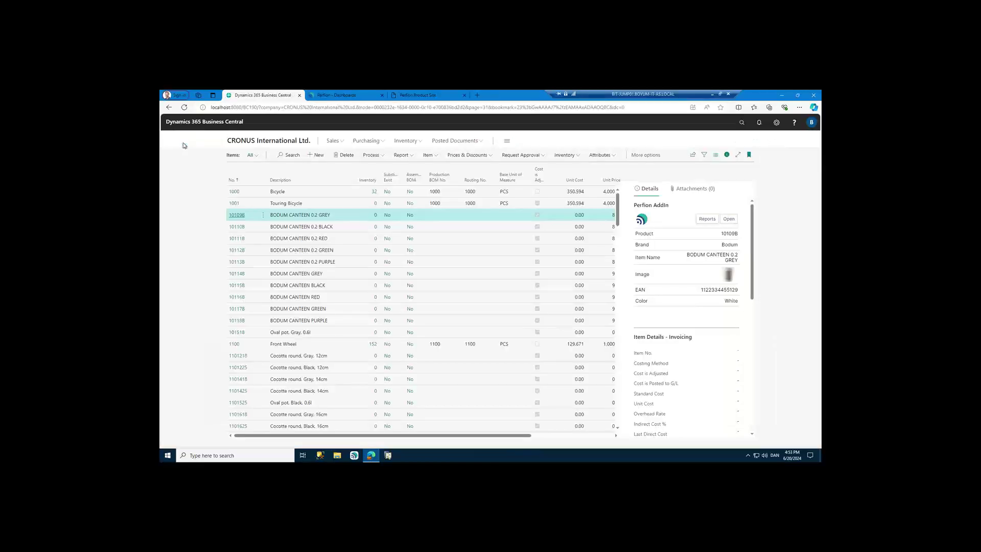
# - Switch to the Perfion dashboard grid and check the seven products' Exists in BC values
pyautogui.click(416, 97)
pyautogui.click(362, 97)
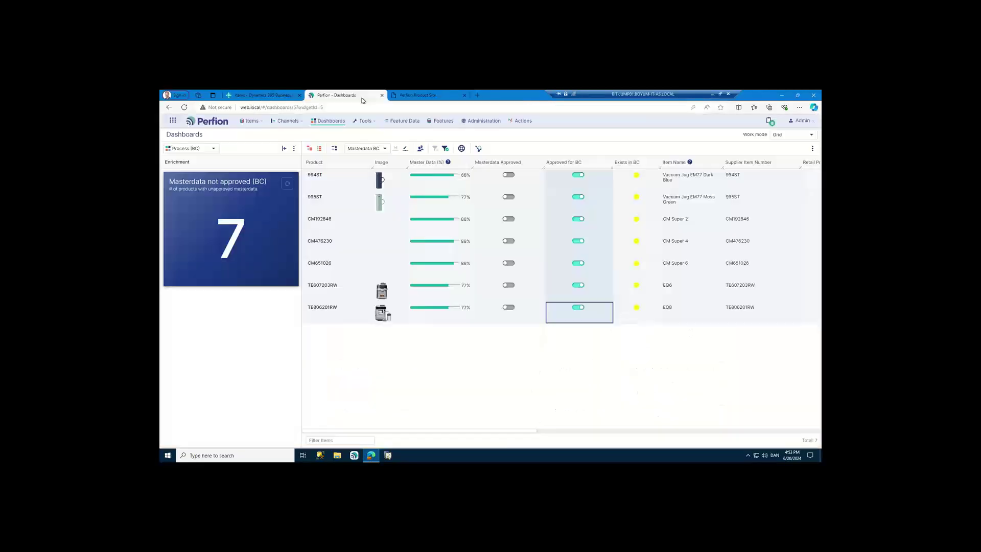
pyautogui.click(482, 318)
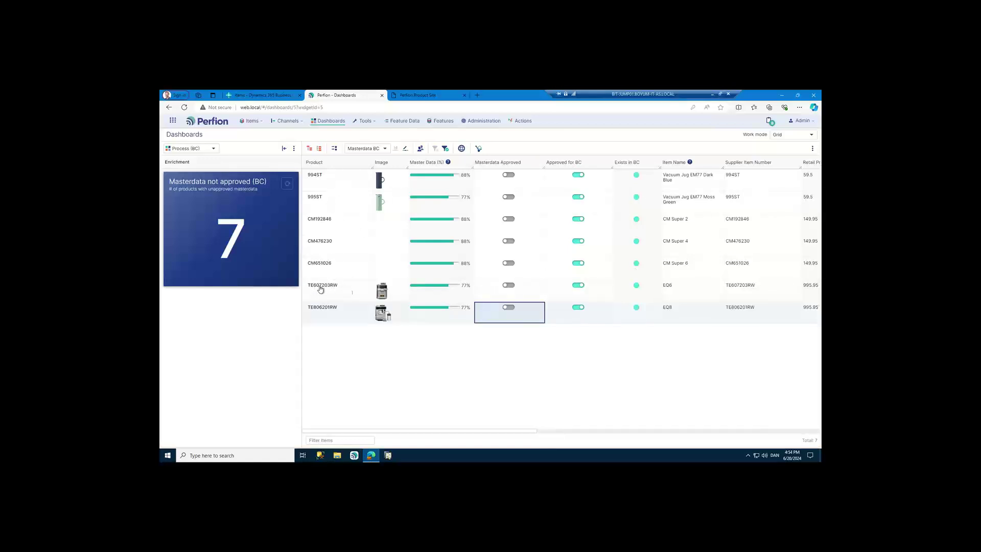
# - Search items for 'bo60', open TE607203RW and set its Unit Price to 850
pyautogui.hotkey('ctrl', 'shift', 'Tab')
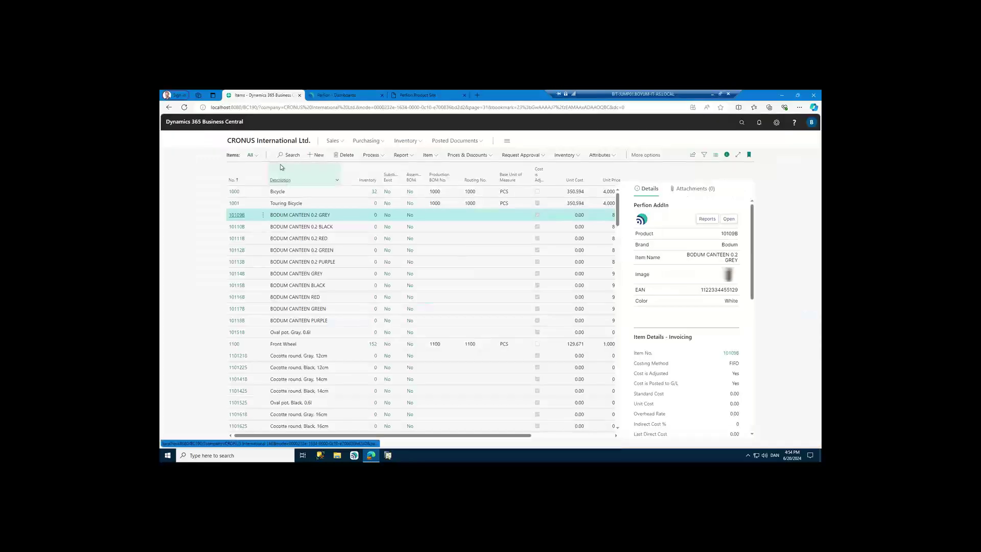
pyautogui.click(288, 155)
pyautogui.write('bo')
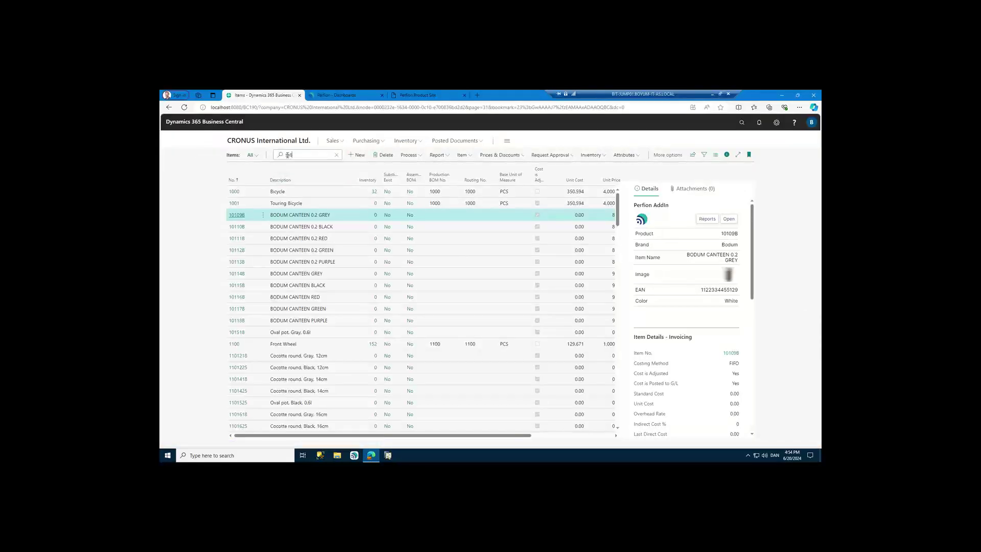
pyautogui.write('60')
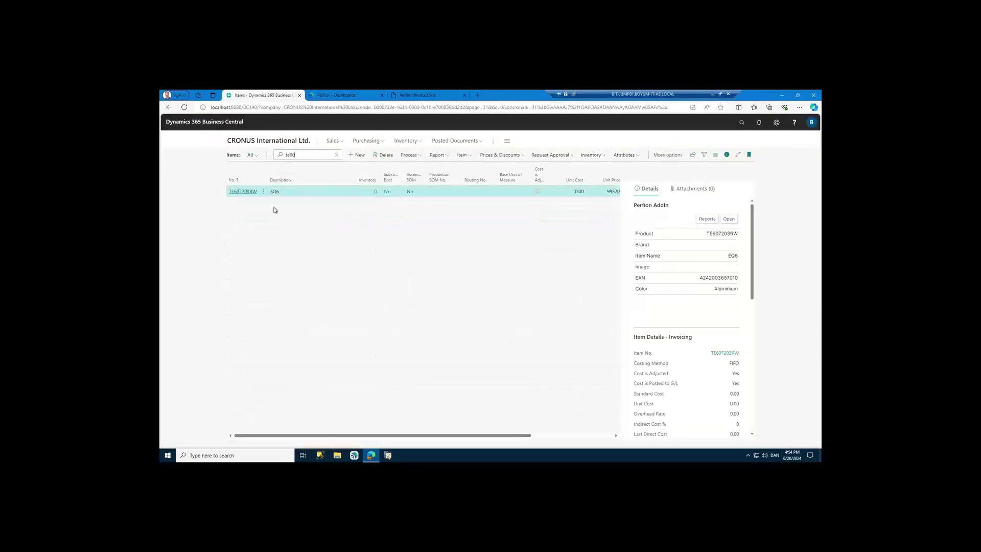
pyautogui.click(244, 192)
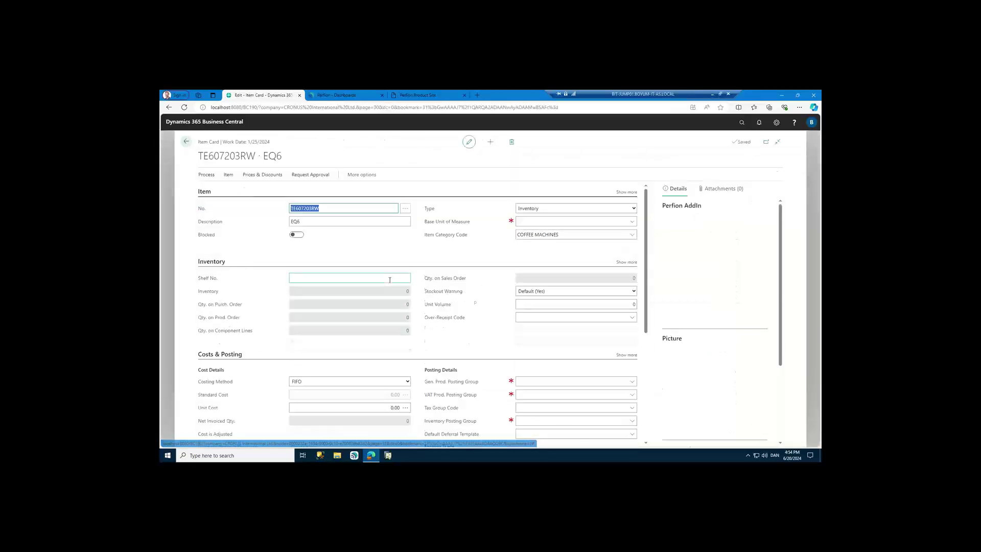
pyautogui.scroll(-4, 422, 289)
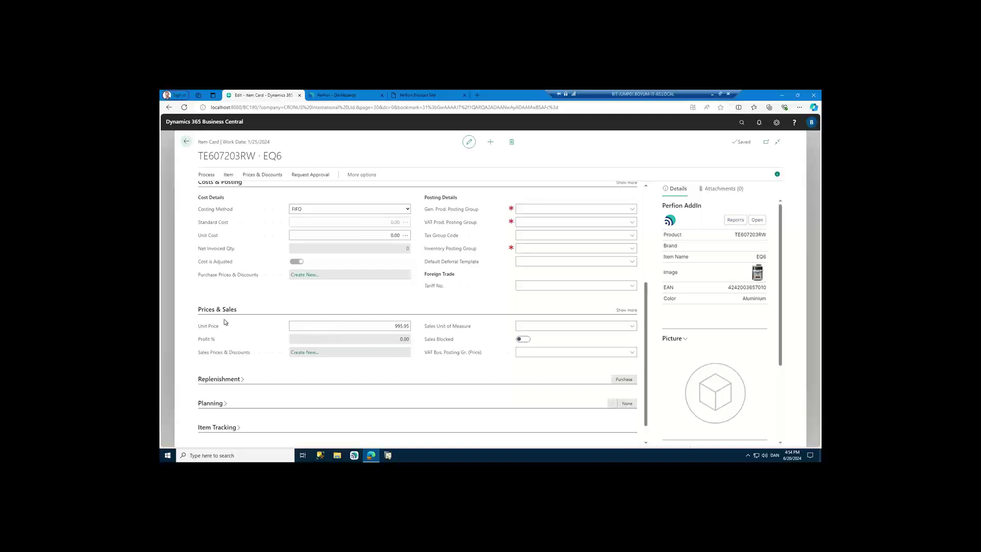
pyautogui.click(388, 326)
pyautogui.write('850')
pyautogui.press('Tab')
pyautogui.click(187, 145)
pyautogui.click(345, 98)
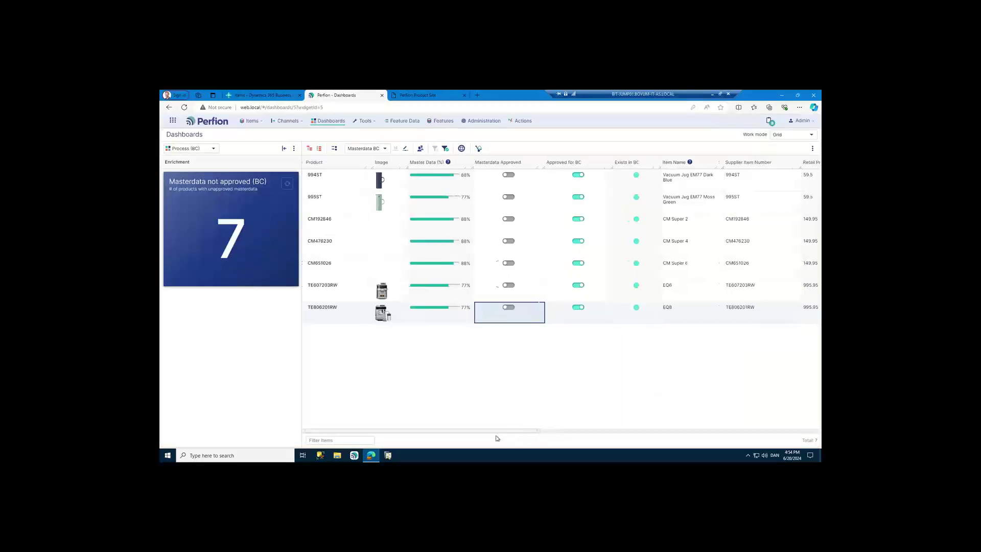
# - Freeze the grid at Master Data and verify TE607203RW's Retail Price BC reads 850
pyautogui.rightClick(460, 322)
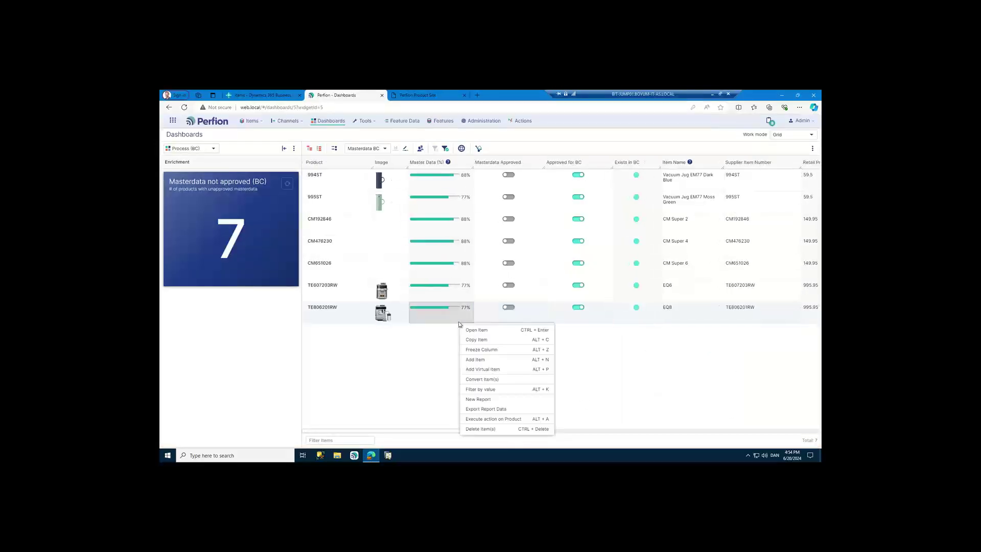
pyautogui.click(479, 349)
pyautogui.moveTo(497, 432); pyautogui.dragTo(580, 375)
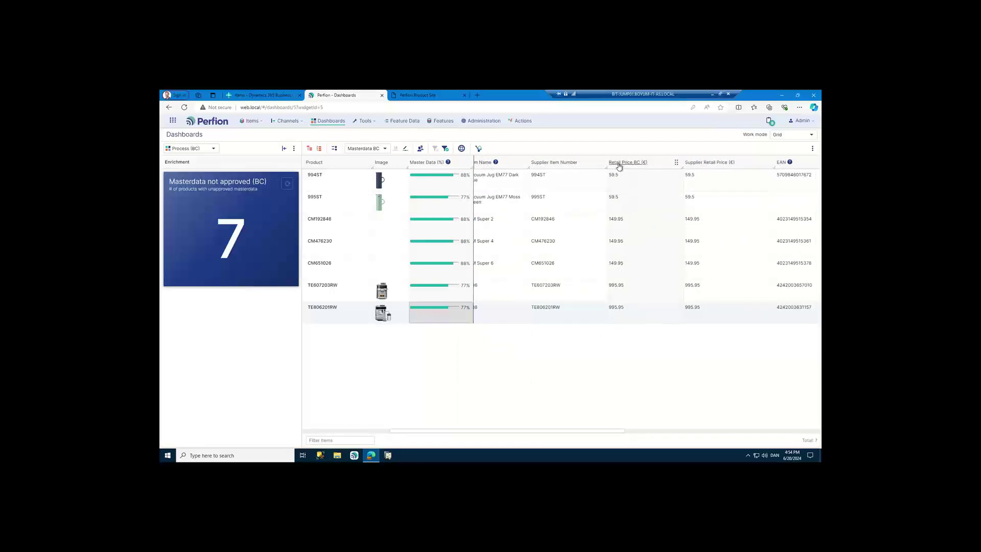
pyautogui.click(646, 313)
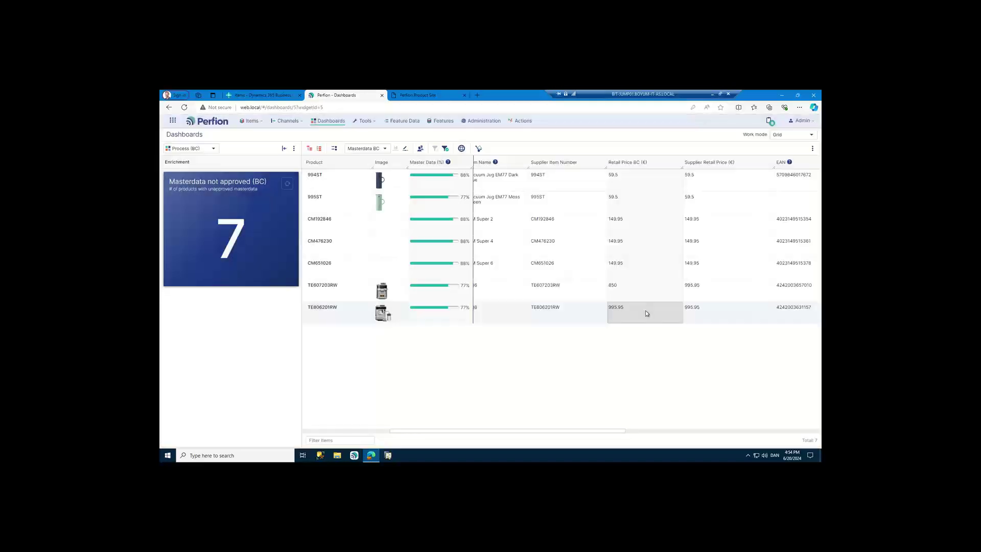
pyautogui.click(633, 297)
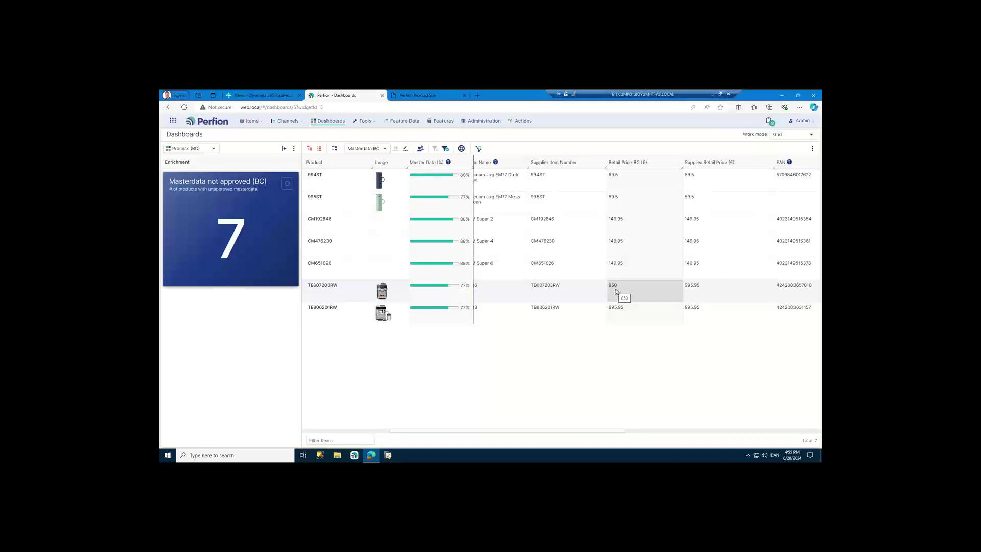
pyautogui.click(331, 122)
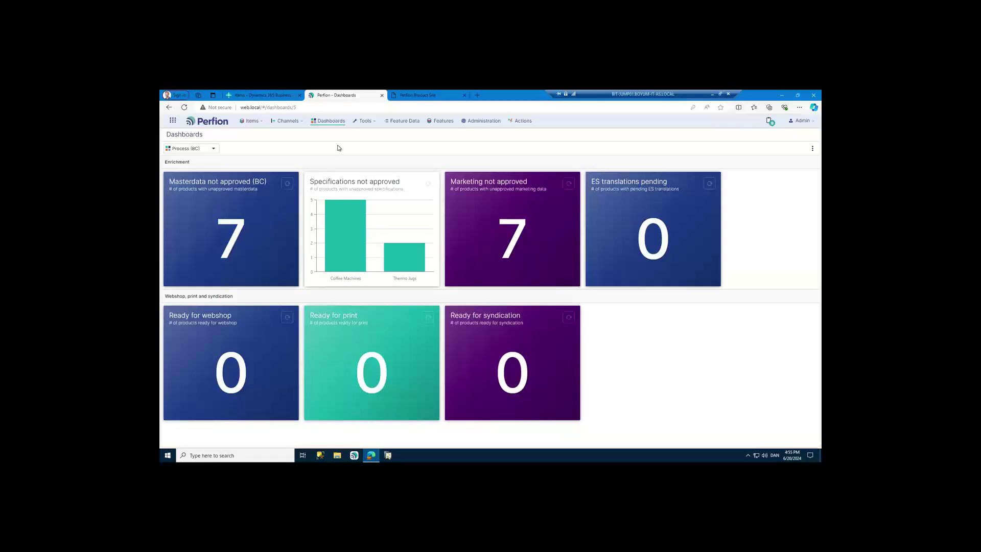
# - Check TE607203RW's 850.00 unit price in the Items list and clear the search filter
pyautogui.click(274, 99)
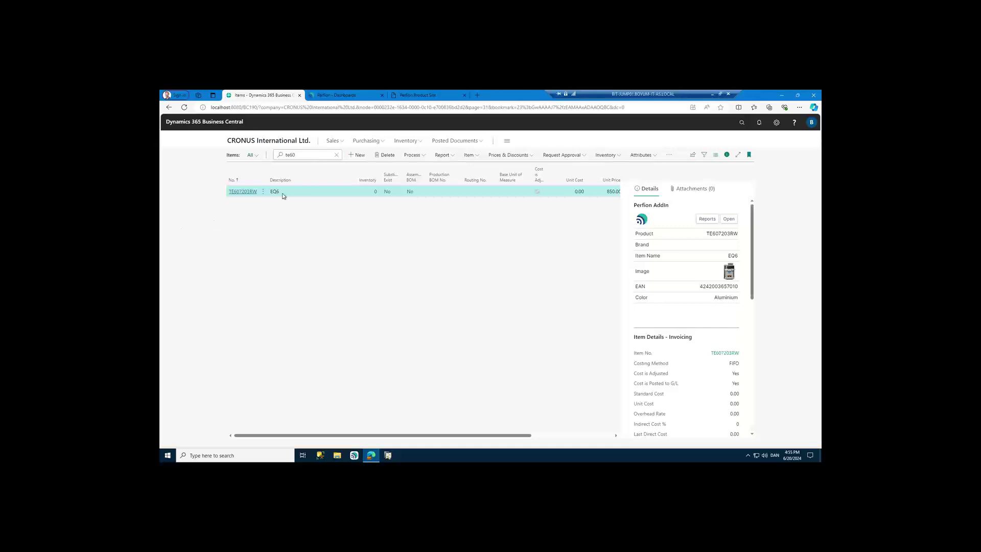
pyautogui.click(336, 155)
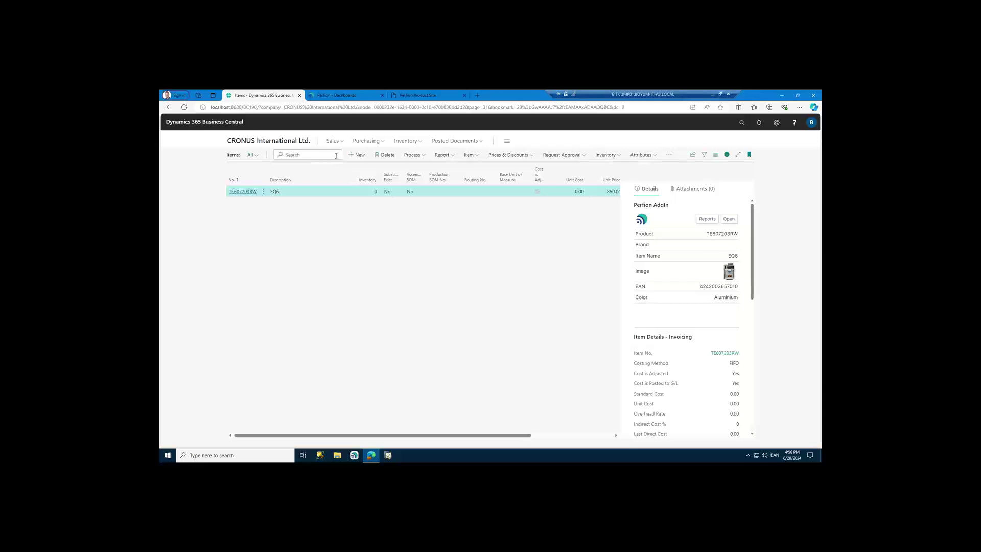